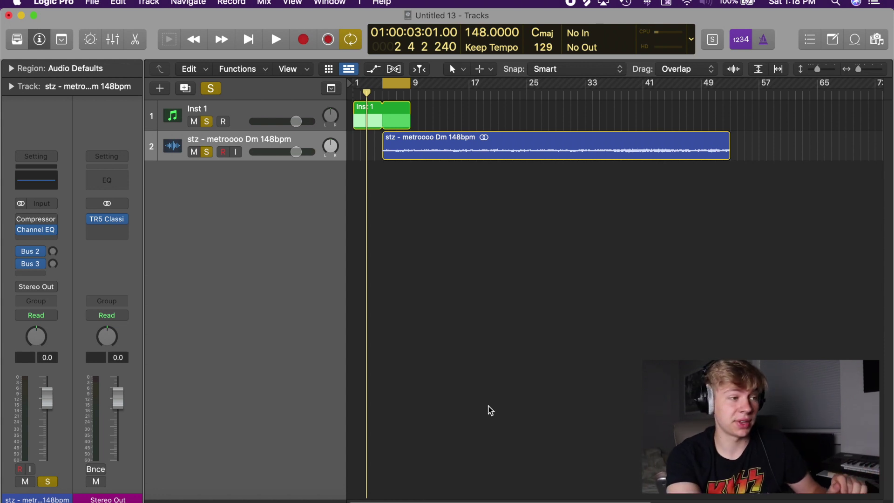
Audition the metroooo sample across its length, extending the cycle range and skipping the playhead ahead, and shorten the range again.
left_click_drag(842, 220, 365, 143)
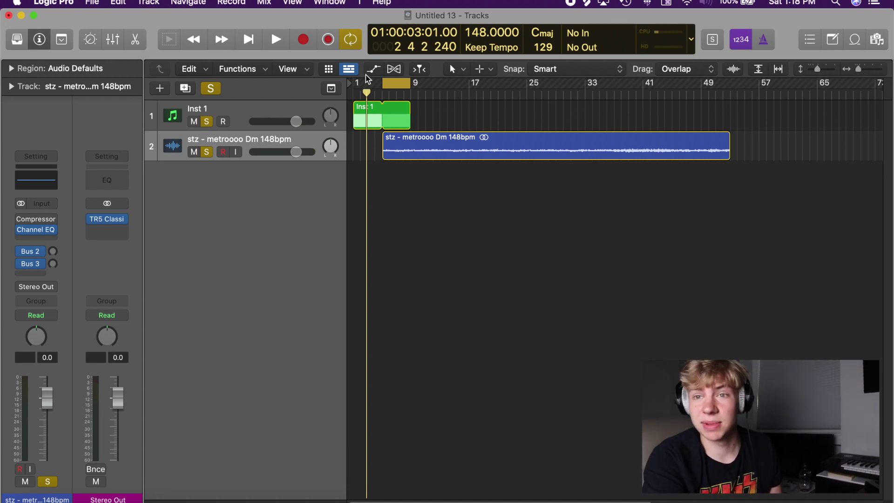
left_click_drag(413, 87, 472, 132)
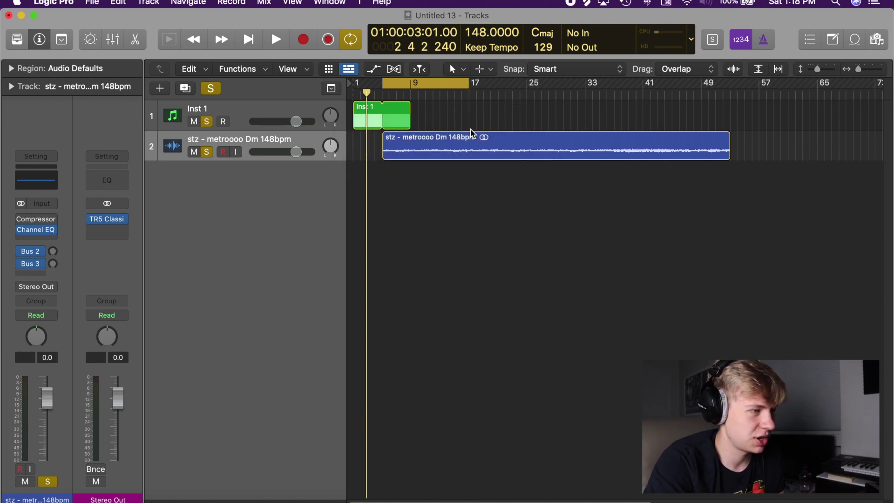
key("space")
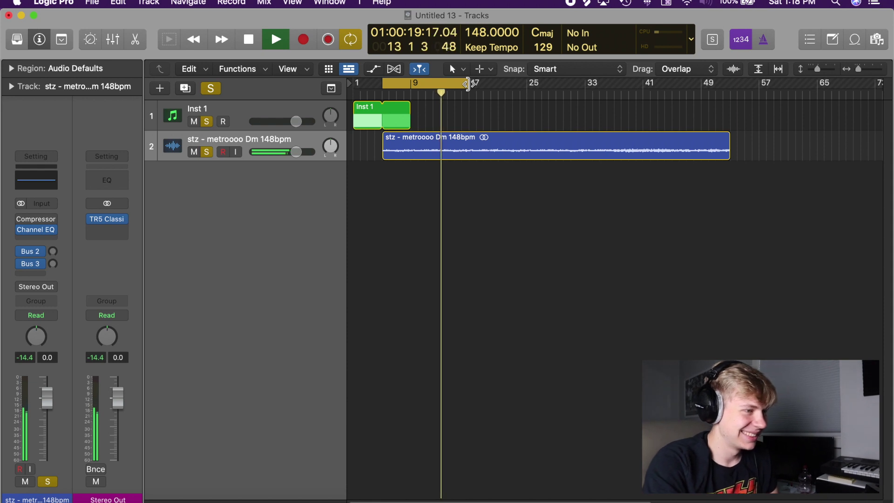
left_click_drag(469, 84, 528, 84)
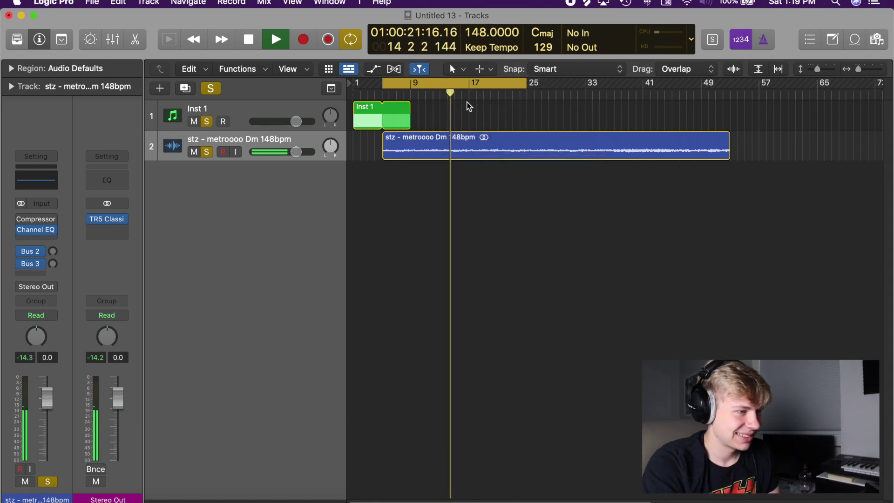
left_click(487, 98)
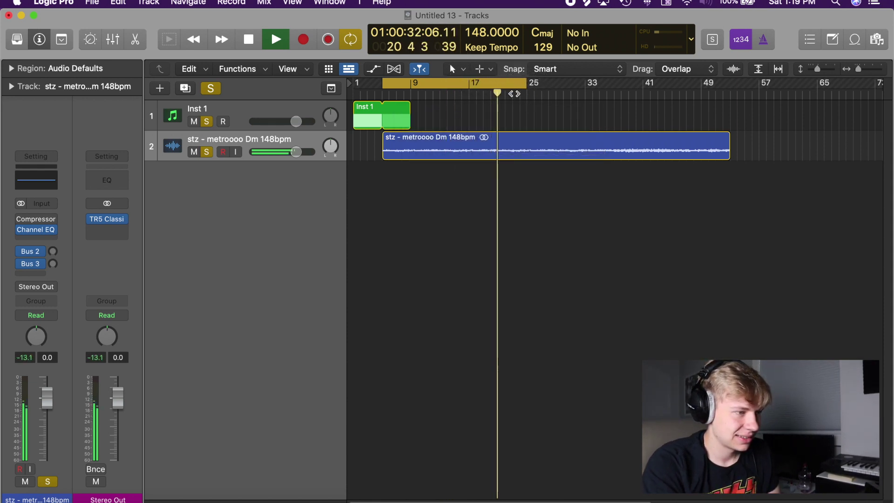
left_click_drag(515, 88, 665, 84)
left_click(567, 94)
left_click_drag(591, 94, 608, 93)
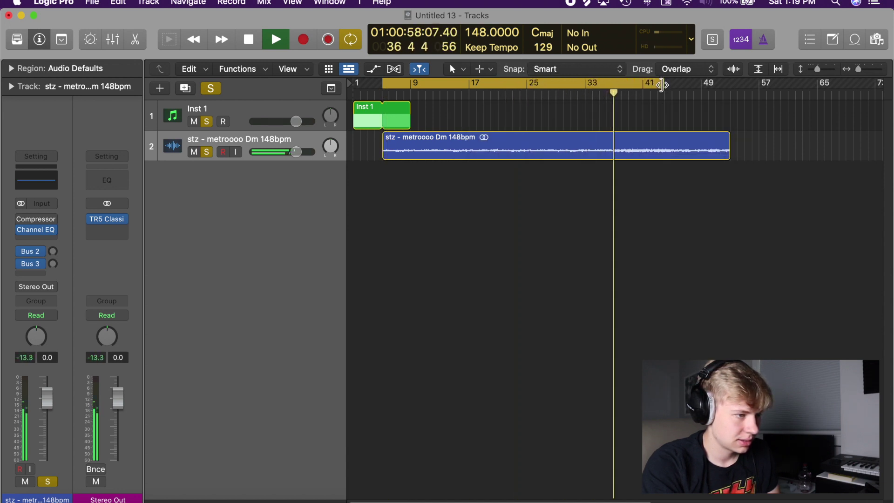
left_click_drag(661, 84, 467, 93)
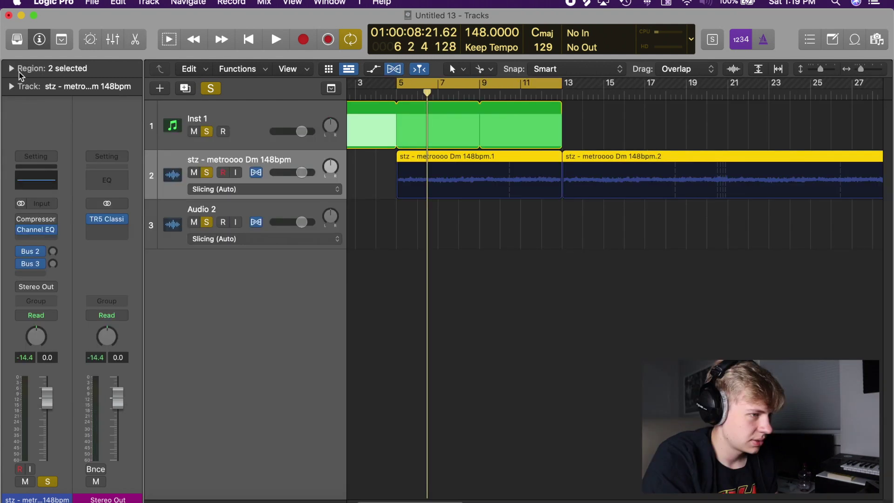
Transpose both selected metroooo sample regions by -2 and play them back.
left_click(9, 69)
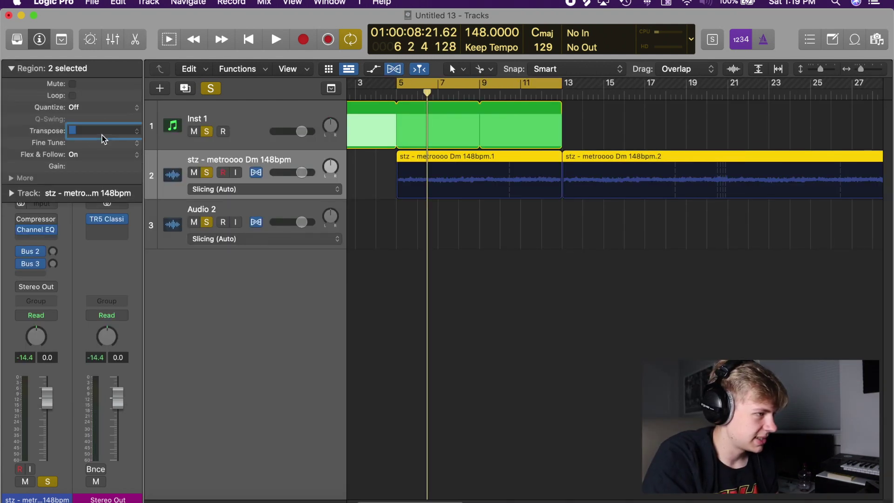
key("Return")
key("space")
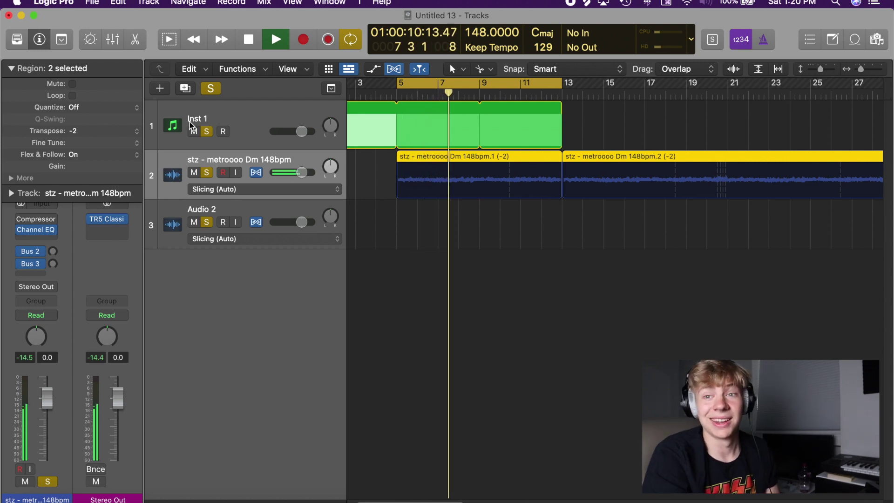
key("space")
Insert the Nicky Romero Kickstart plug-in on the metroooo sample track and set its mix to 37%.
left_click(48, 229)
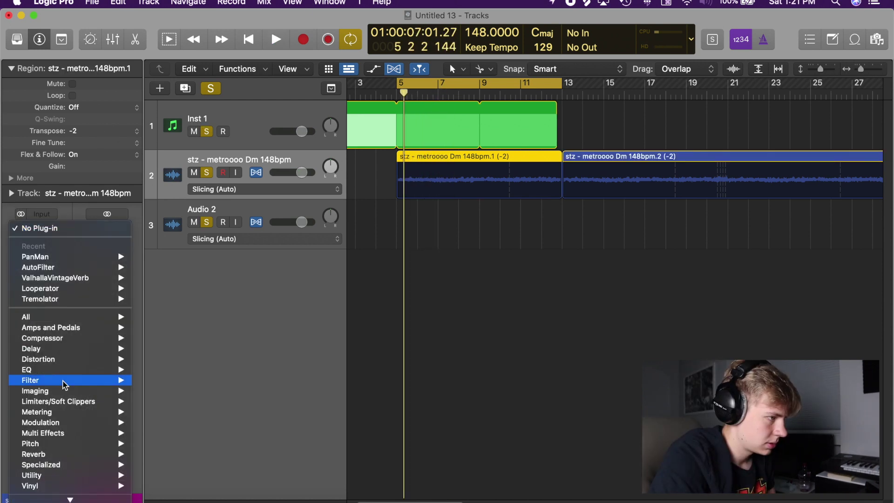
mouse_move(61, 487)
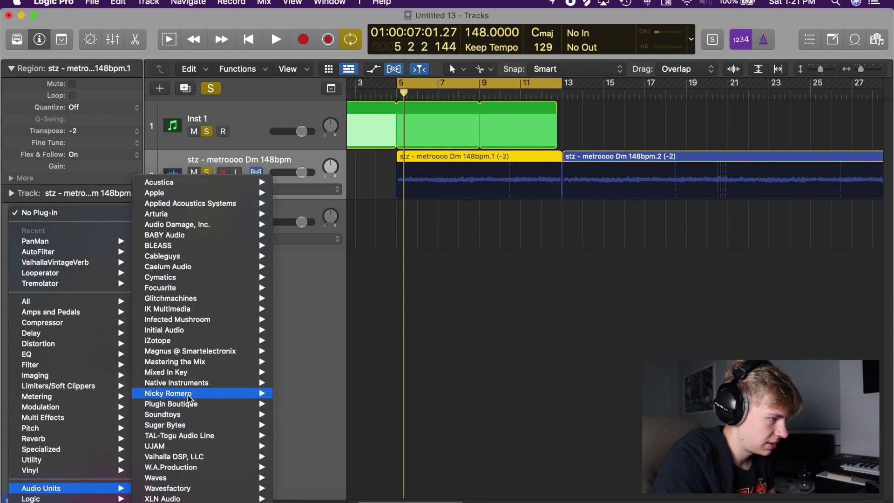
left_click(366, 393)
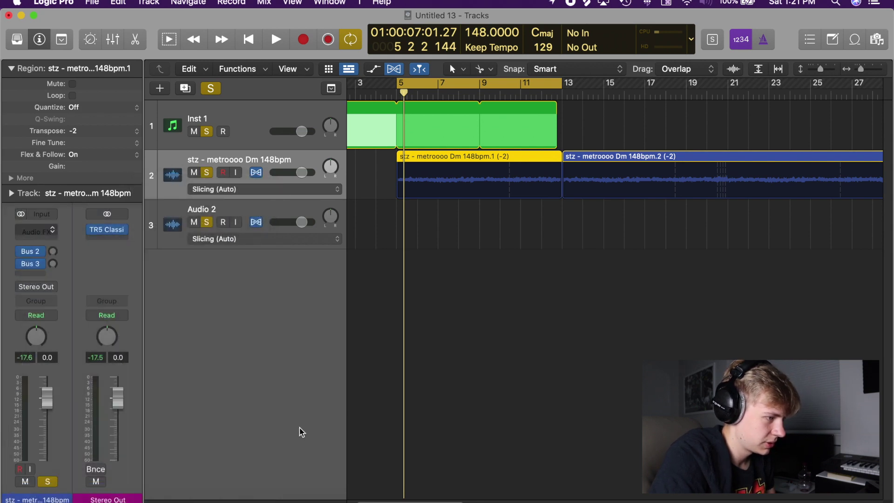
key("space")
left_click(371, 386)
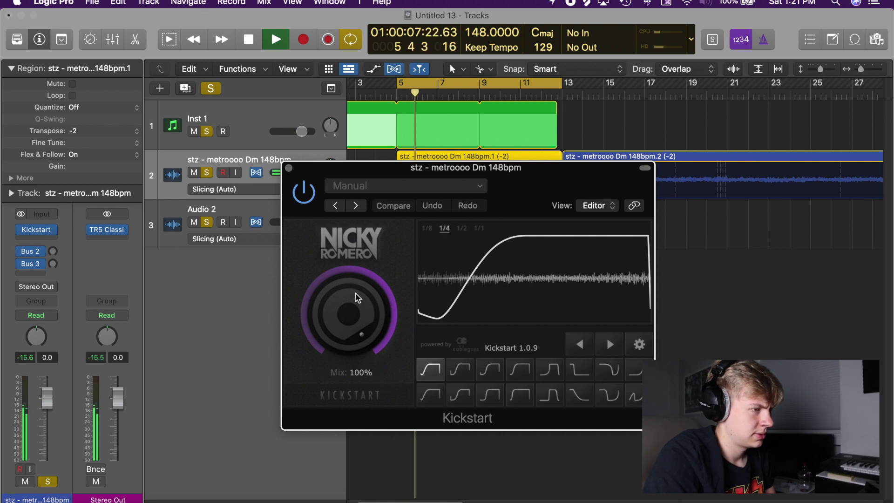
left_click_drag(357, 298, 358, 328)
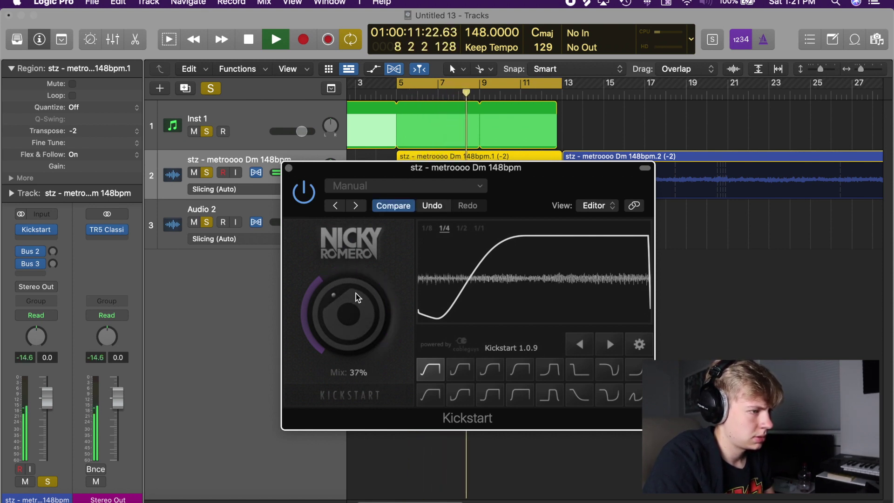
left_click(289, 169)
Reopen Kickstart on the metroooo sample track to check its settings during playback.
left_click(255, 217)
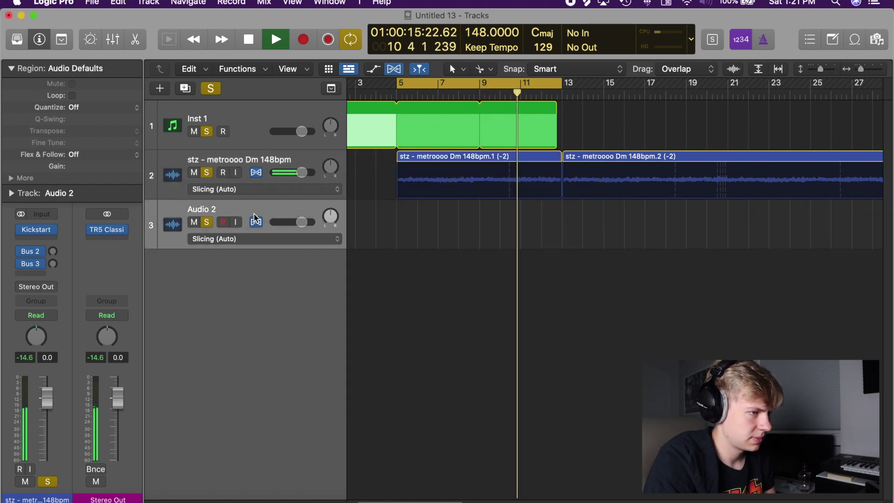
left_click(170, 175)
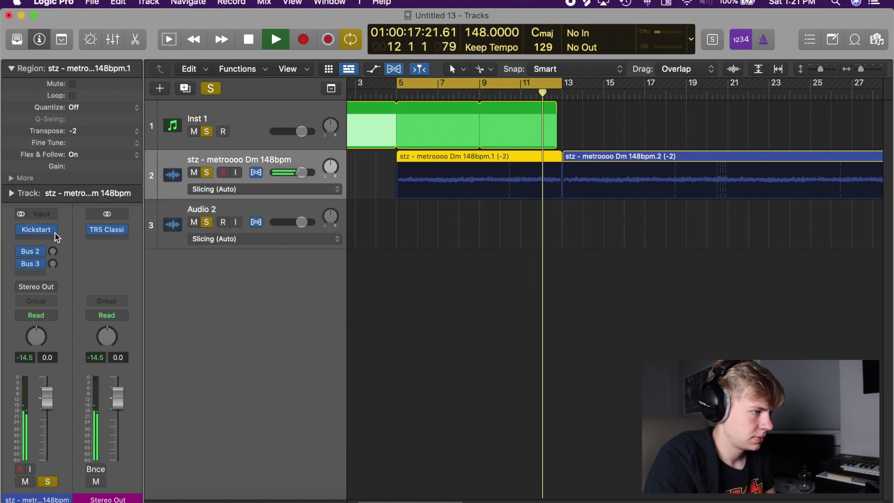
left_click(52, 231)
left_click(379, 357)
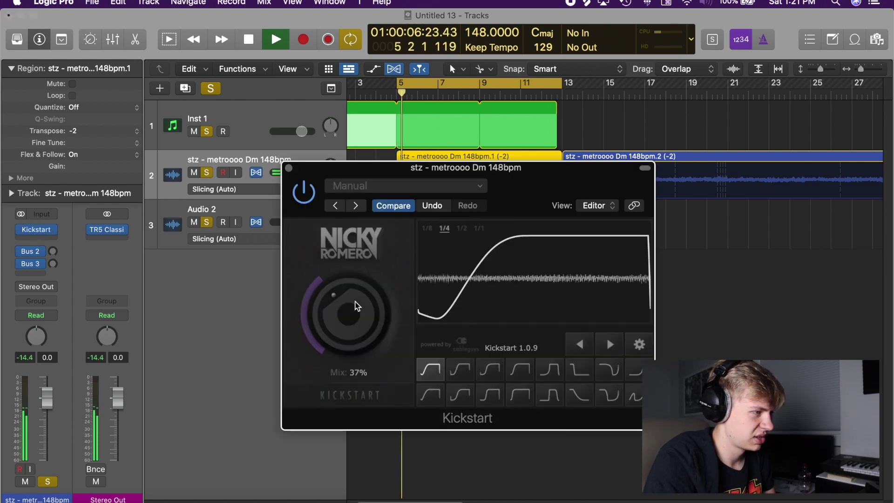
left_click(289, 167)
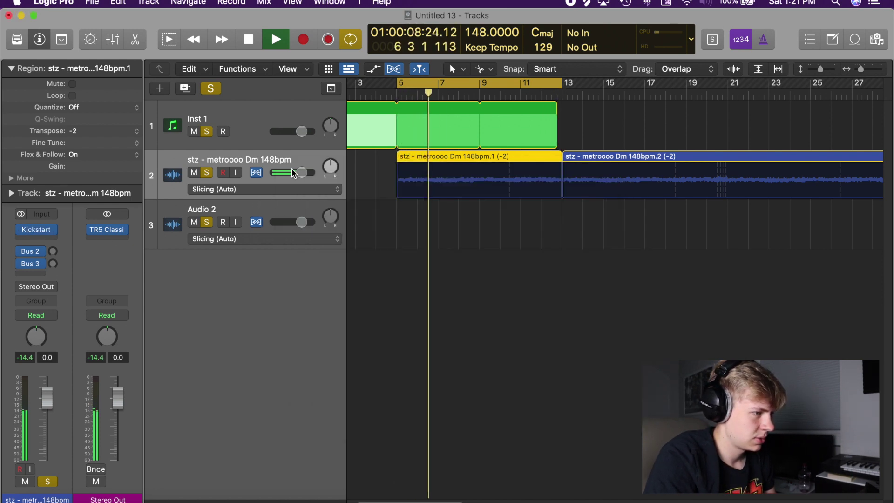
Remove the Channel EQ and Compressor from Audio 2, and set the metroooo sample track's flex mode to Polyphonic.
left_click(448, 264)
key("Down")
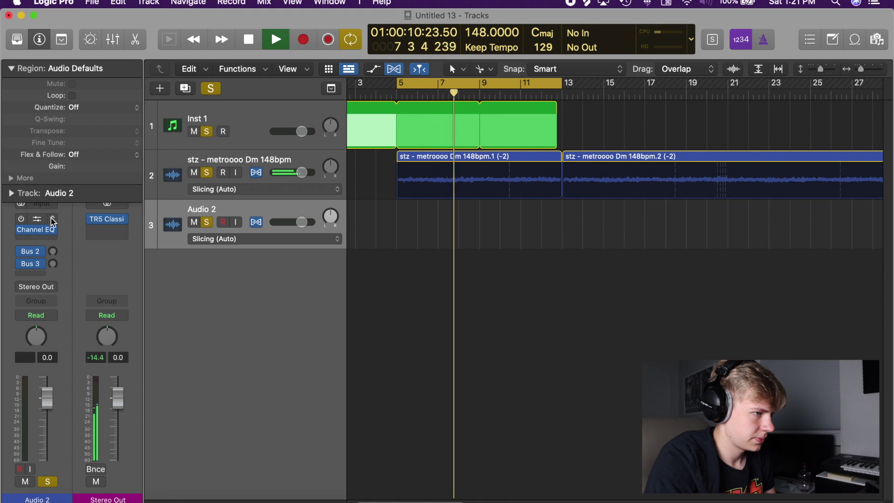
left_click(55, 230)
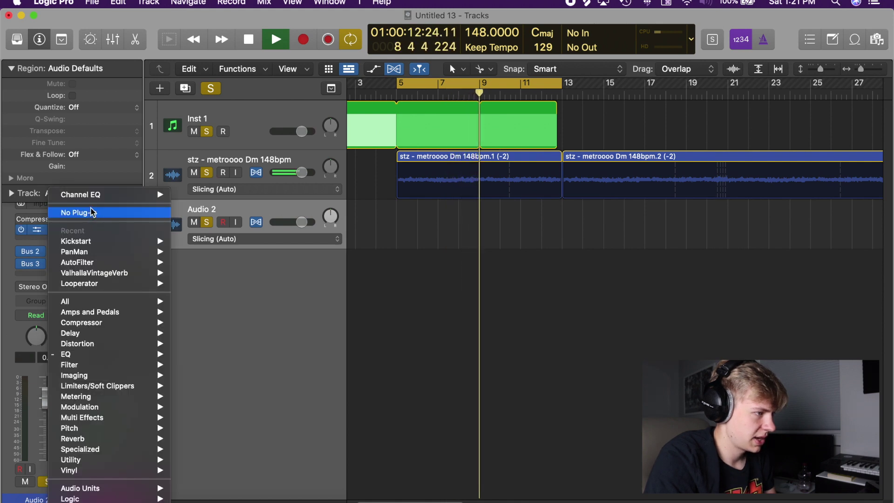
left_click(91, 212)
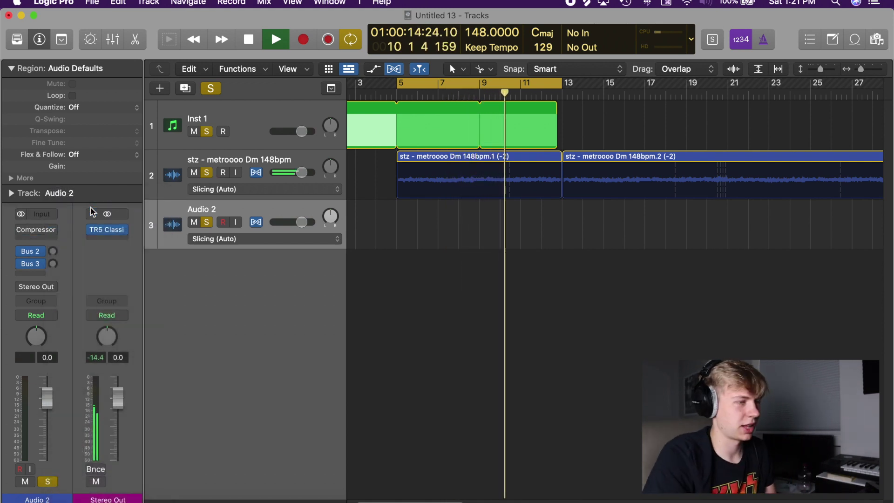
left_click(55, 229)
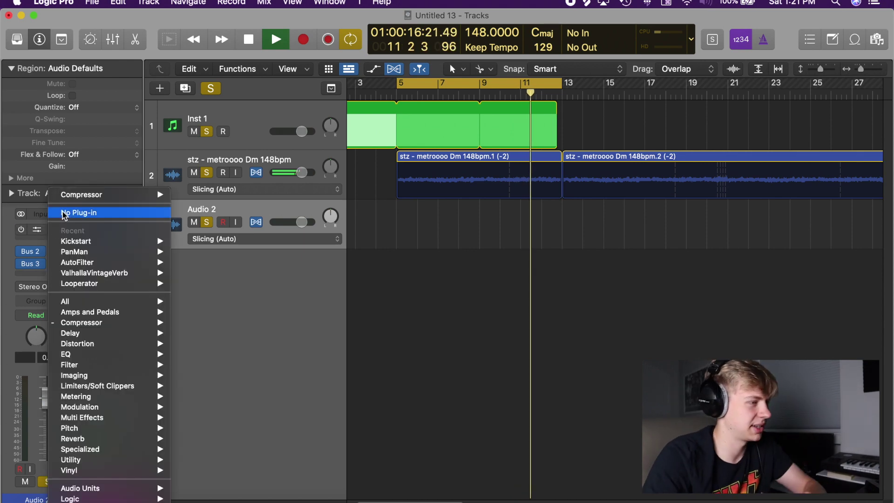
left_click(65, 213)
left_click(180, 182)
left_click(179, 208)
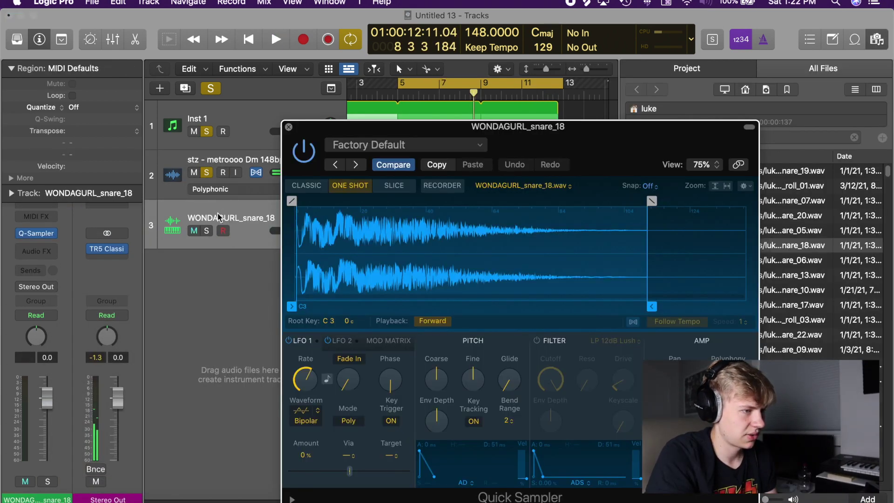
Create a pattern region on the WONDAGURL_snare_18 track with a hit on step 9 and play it.
left_click(288, 126)
right_click(419, 213)
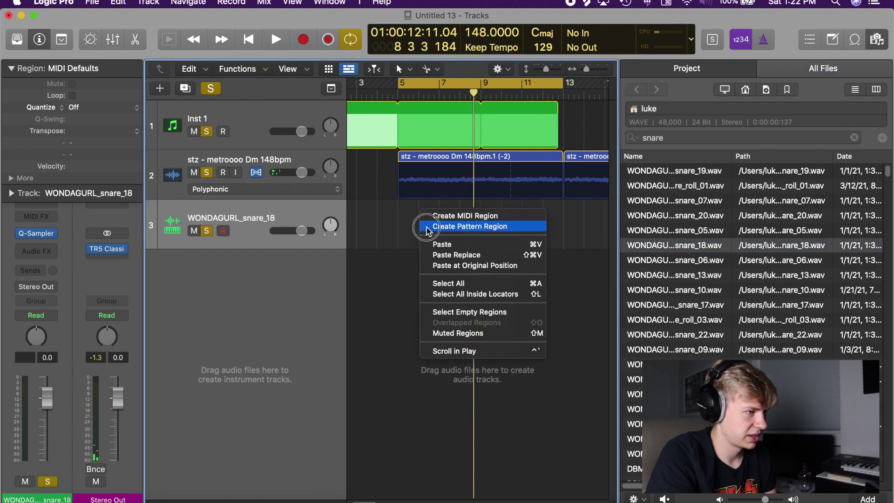
left_click(421, 226)
double_click(414, 231)
left_click(484, 190)
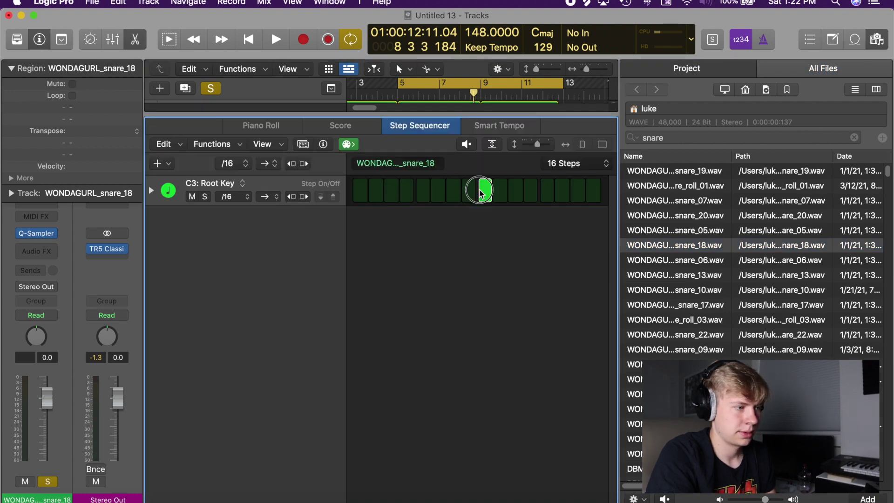
key("space")
key("e")
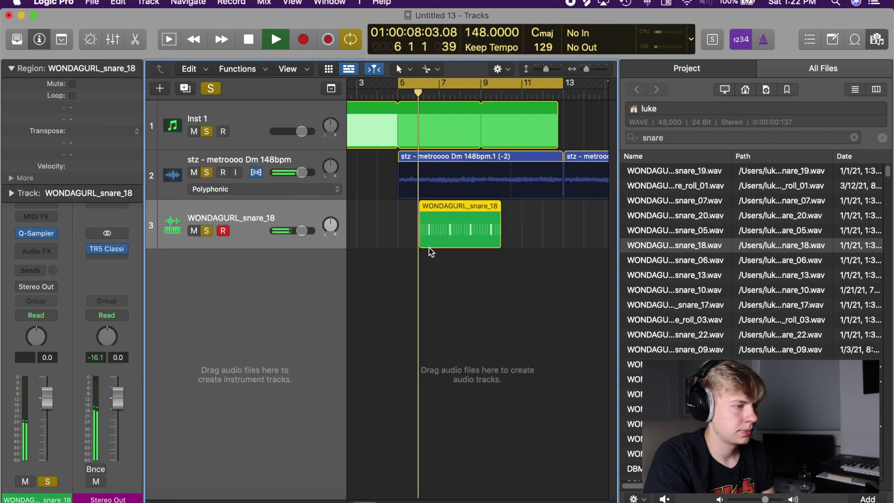
Move the snare pattern region to start at bar 5, repeat it once to fill up to bar 13, and play.
key("space")
left_click_drag(444, 235, 423, 235)
key("super+r")
key("space")
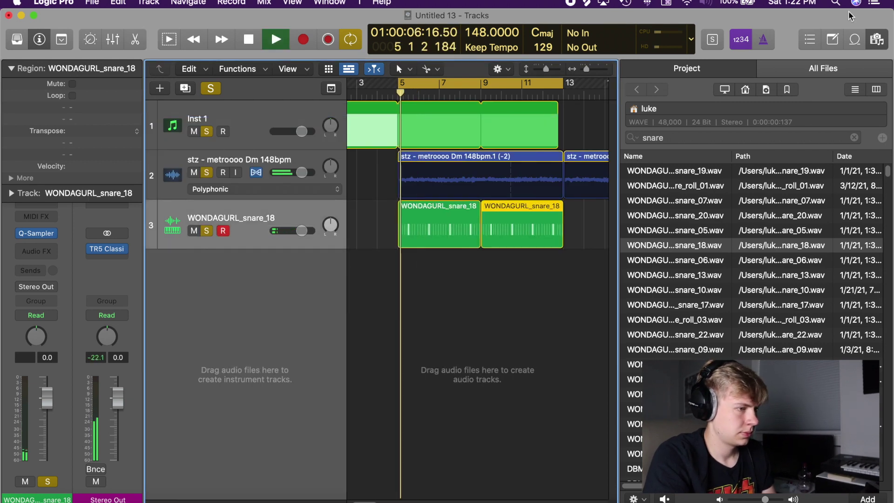
Search all files for "hi hat" and load the Hi Hat 3 sample as a new instrument track.
left_click(875, 42)
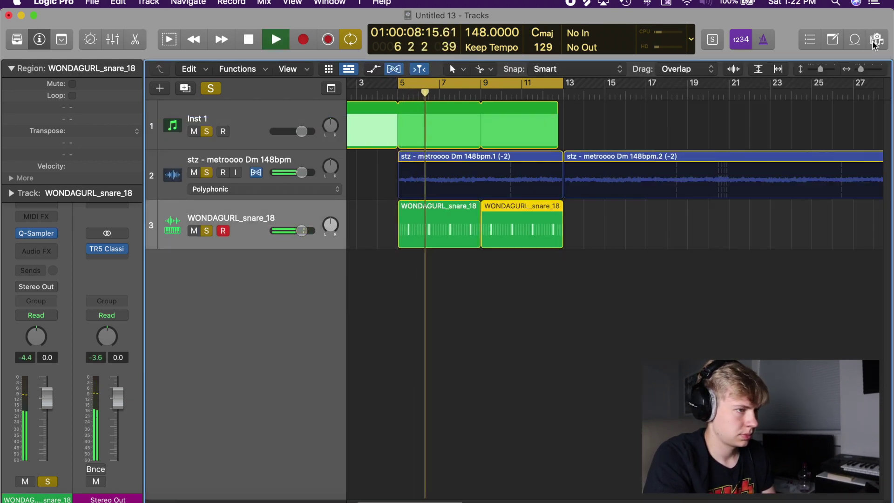
left_click(878, 40)
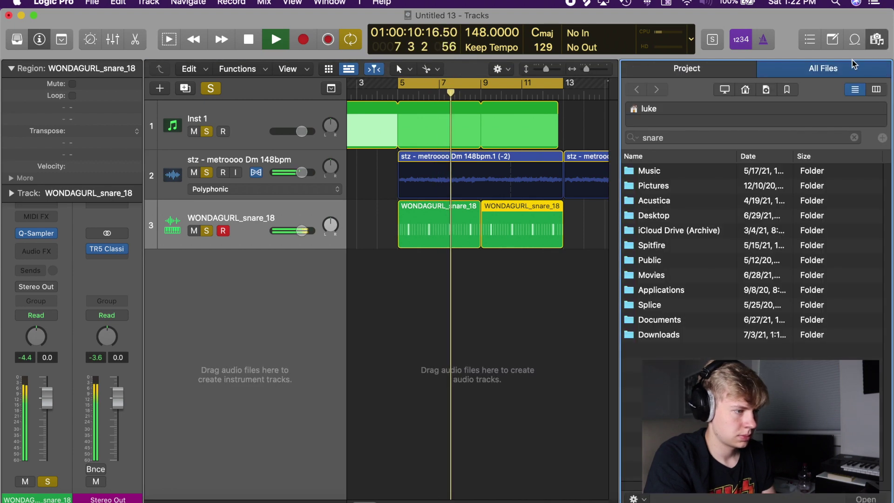
left_click(832, 136)
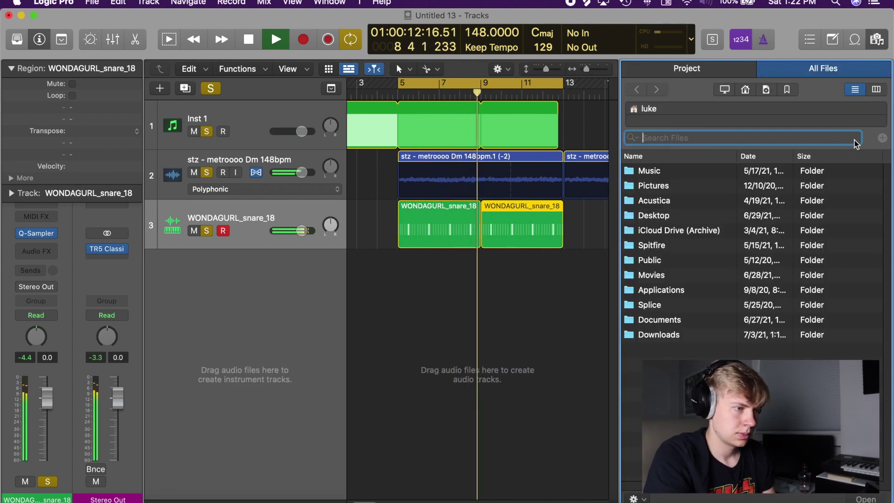
type("hi hat")
key("Return")
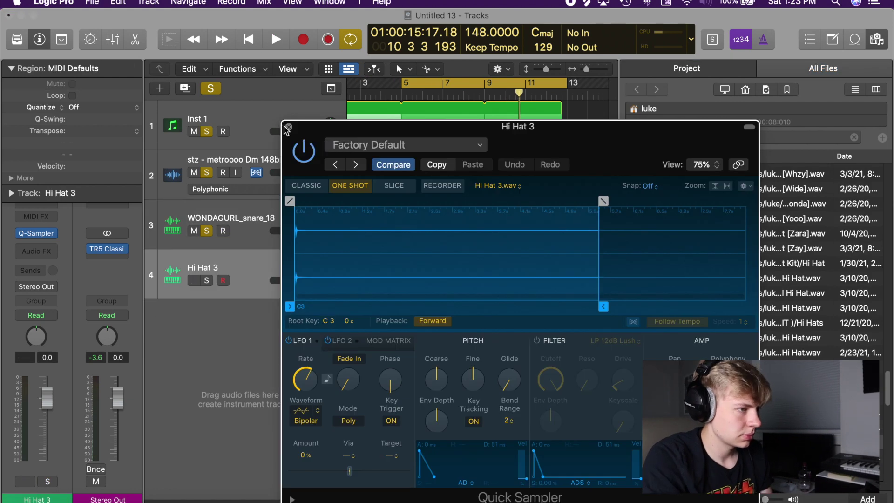
left_click(285, 127)
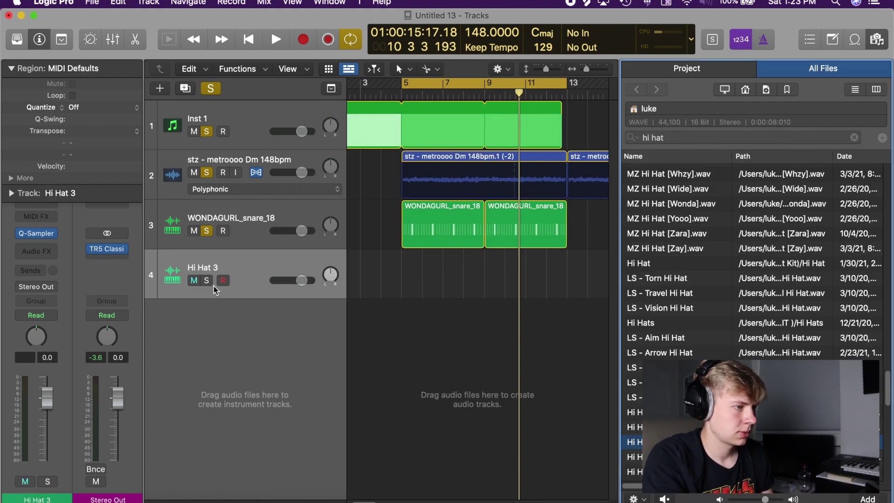
Solo the Hi Hat 3 track and create a pattern region on it with all 16 steps switched on.
left_click(206, 280)
right_click(404, 272)
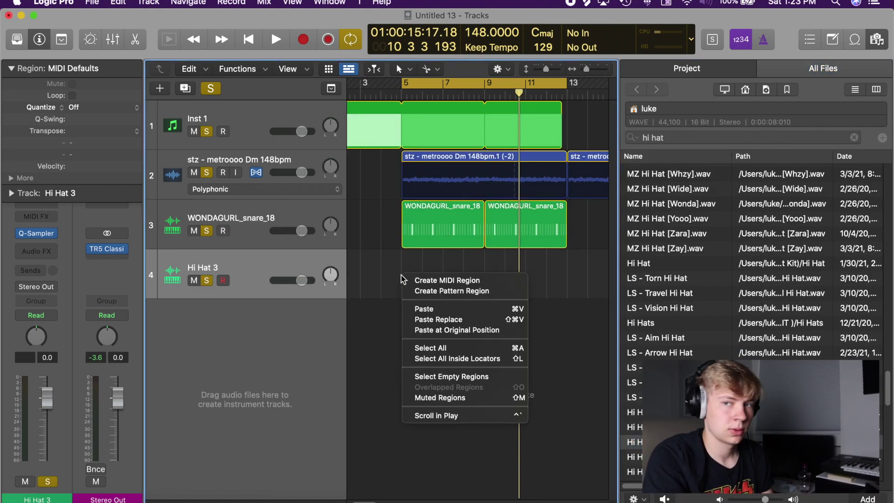
left_click(459, 290)
left_click(365, 191)
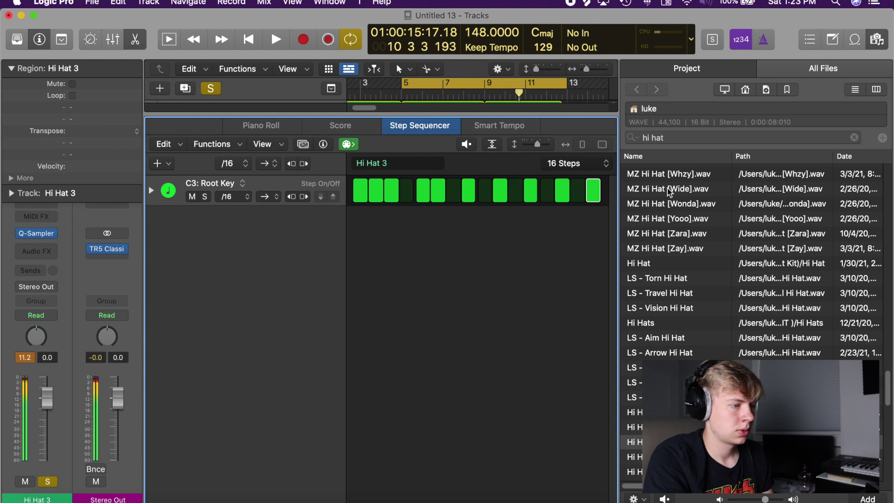
left_click_drag(594, 191, 391, 191)
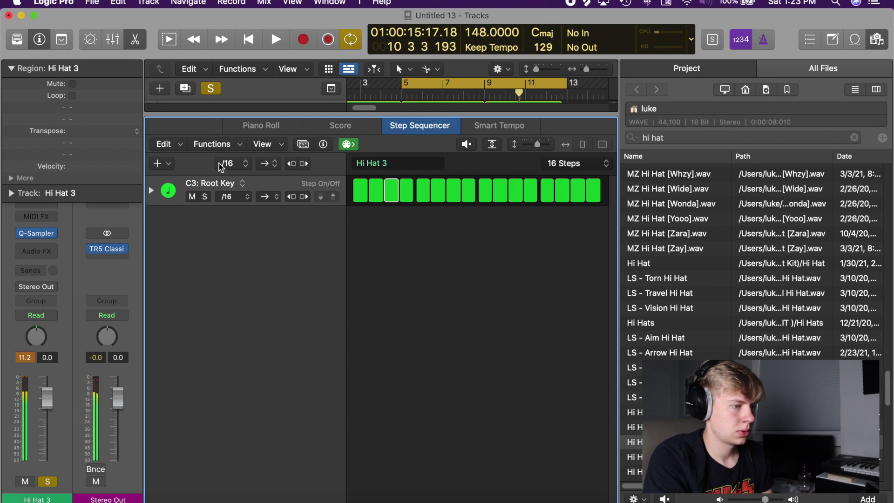
Set the Hi Hat 3 pattern's step rate to /8 and play it.
left_click(221, 166)
left_click(221, 152)
key("space")
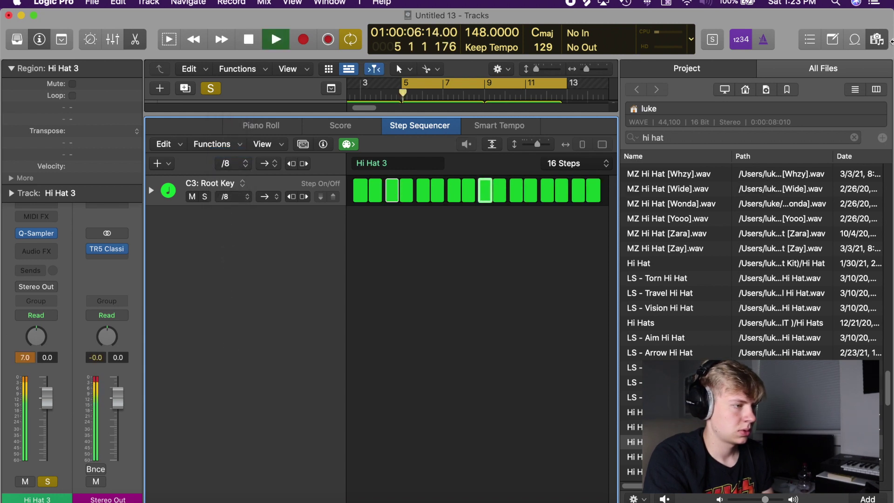
Move the Hi Hat 3 region to start at bar 5, repeat it once up to bar 13, and play.
left_click(877, 40)
key("e")
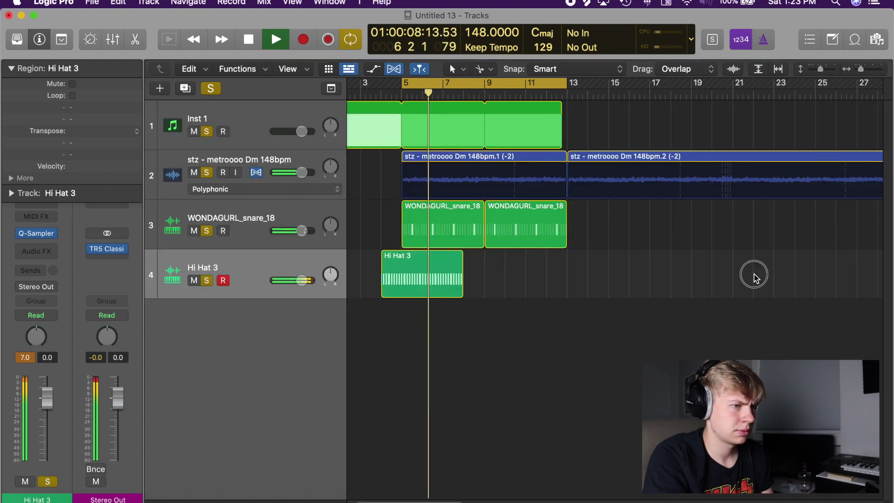
left_click_drag(424, 279, 450, 279)
key("space")
key("space")
key("super+r")
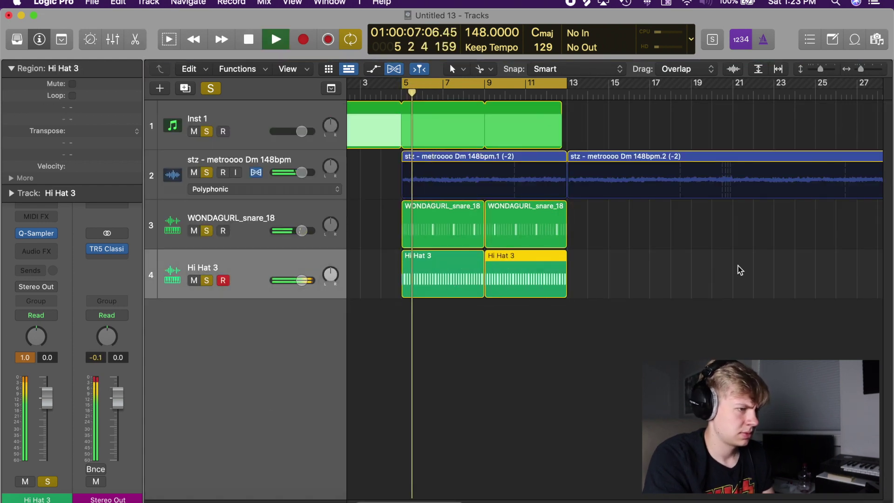
Search the (A)DRUM KITS folder for "spinz" and load MZ 808 [Zay Spinz]-24b.wav as a new Quick Sampler (Optimized) track.
left_click(876, 40)
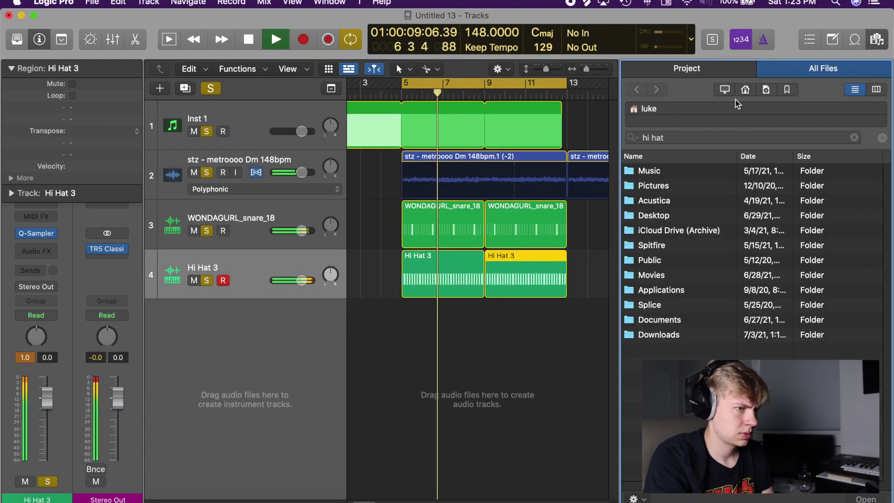
key("space")
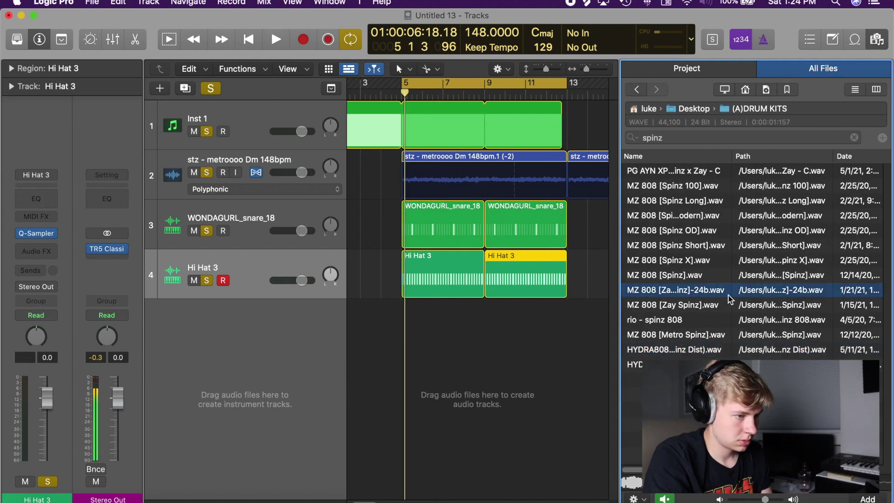
left_click_drag(730, 298, 214, 345)
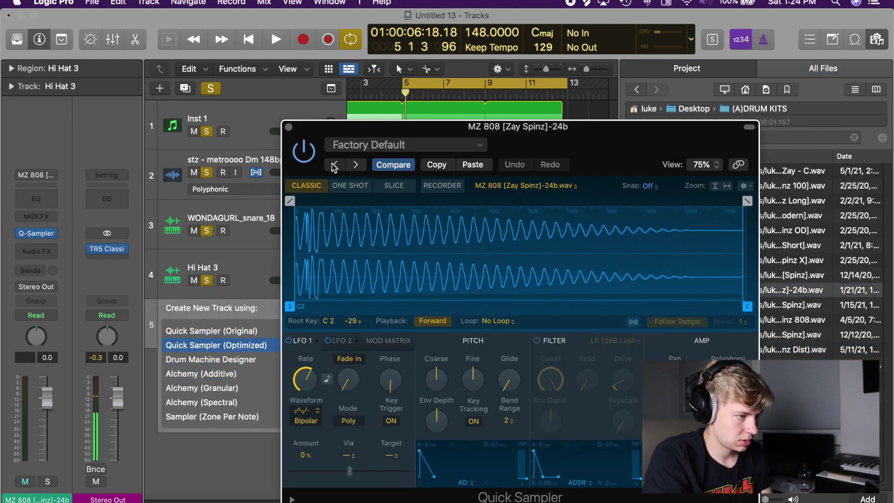
Raise the 808 sampler's fine pitch, switch it to One Shot mode, and solo its track.
left_click_drag(478, 385, 490, 362)
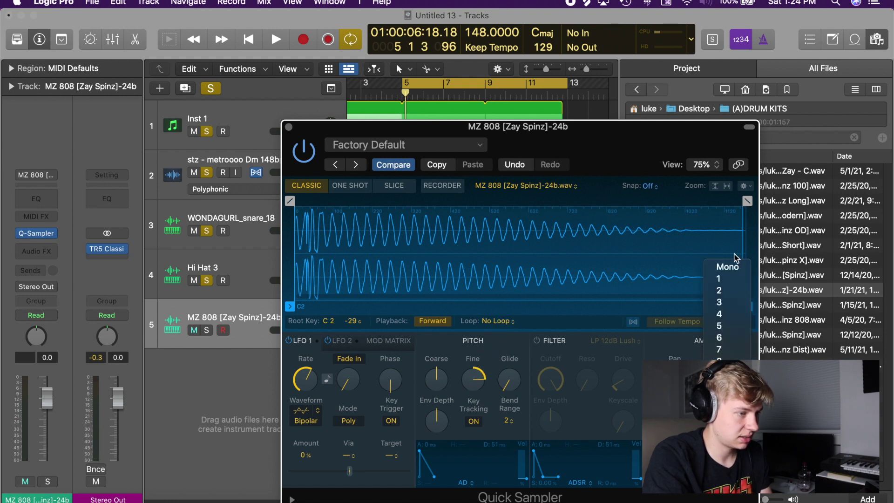
left_click(350, 186)
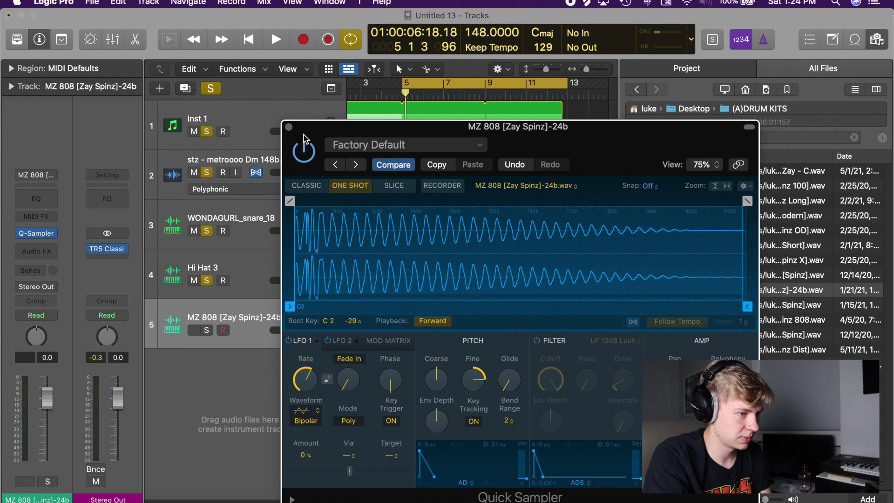
left_click(289, 126)
left_click(203, 339)
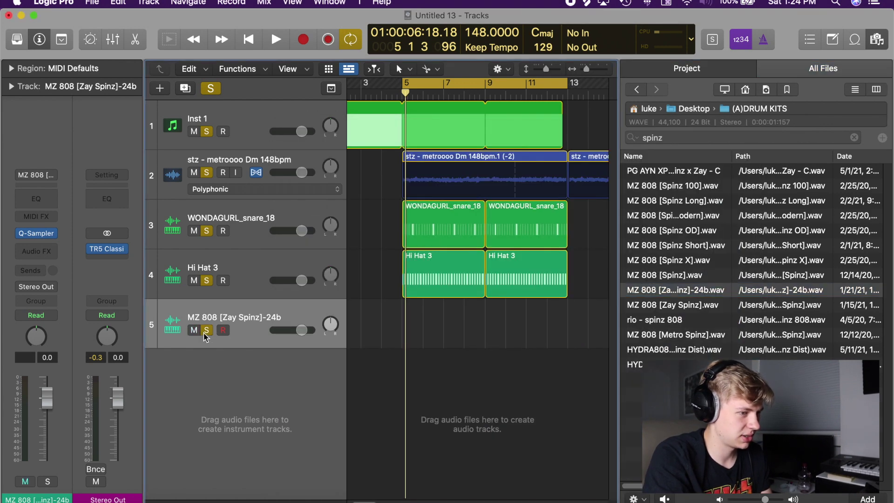
Create a MIDI region at bar 5 on the MZ 808 track, extend it to bar 13, and open it for note editing.
left_click(875, 41)
right_click(406, 327)
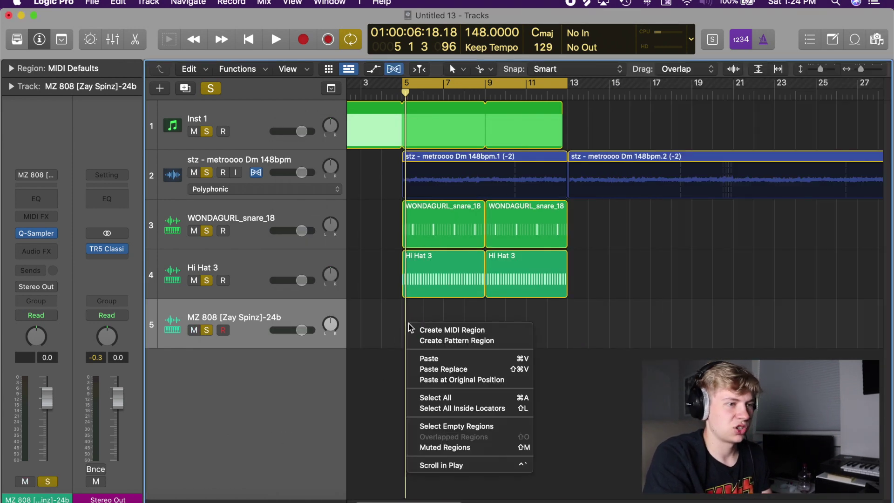
left_click(438, 331)
left_click_drag(424, 326, 568, 329)
double_click(526, 328)
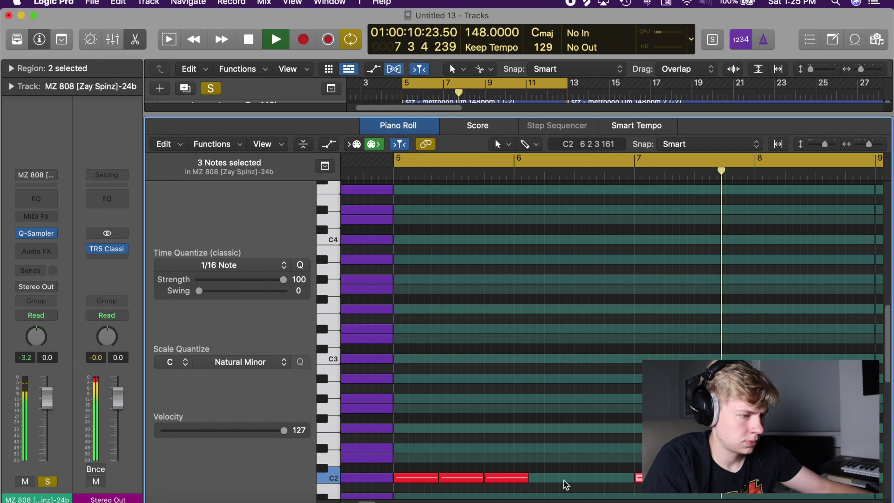
Select and play the 808's C2 notes in the piano roll, and return to the arrangement.
scroll(612, 340, "down", 4)
key("space")
left_click_drag(671, 436, 399, 371)
key("space")
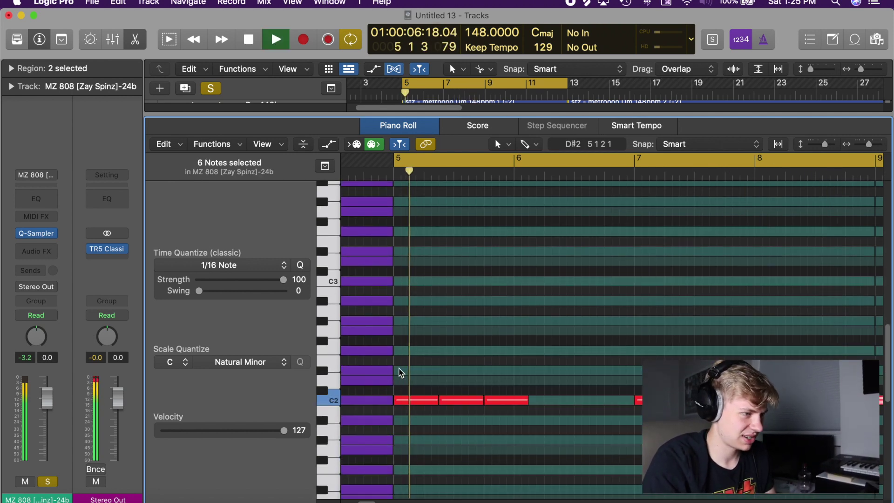
key("e")
left_click(581, 400)
key("space")
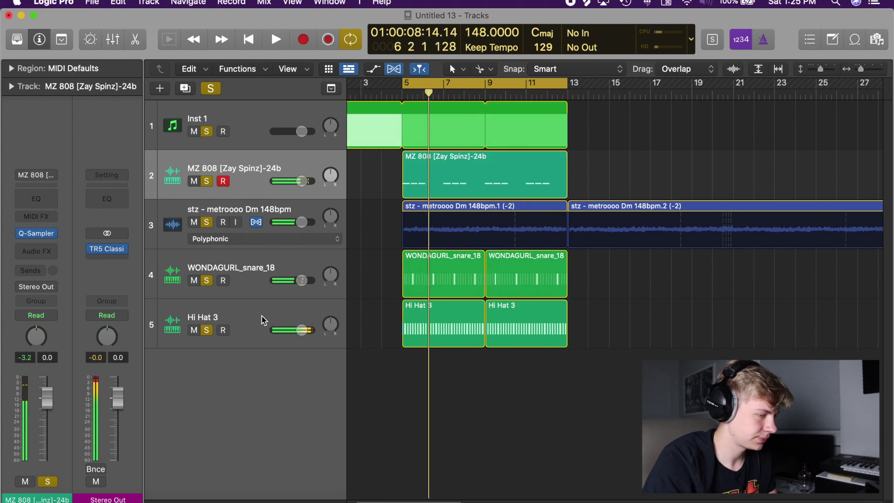
Replace the Hi Hat 3 sound with Hihat (LIFE IS GOOD).wav from the SCORPION DRAKE kit's HIHATS folder and play it.
left_click(198, 312)
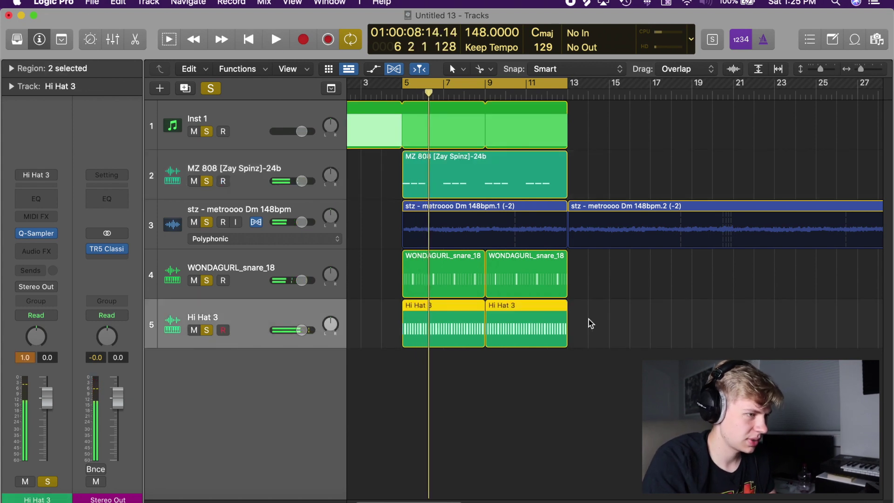
left_click(878, 42)
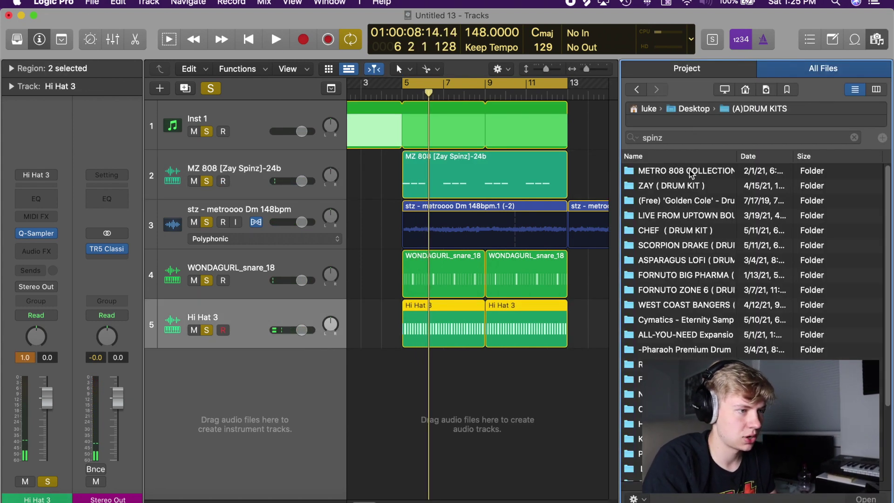
double_click(690, 244)
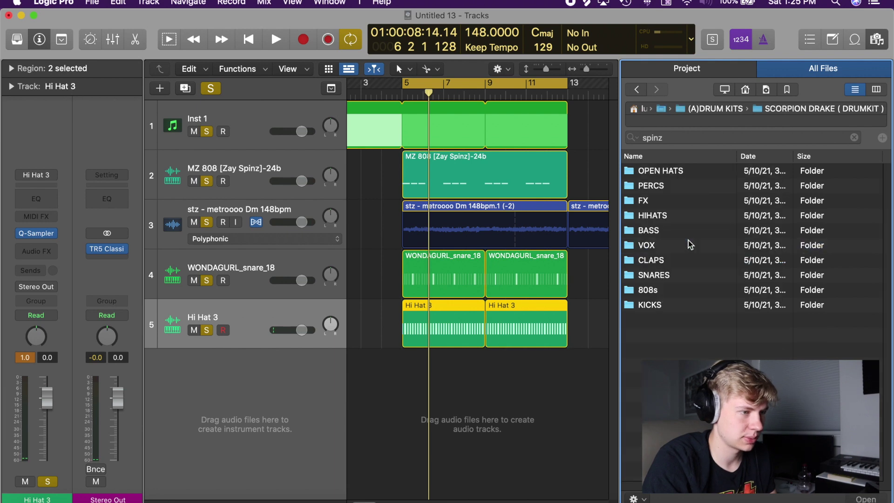
double_click(667, 221)
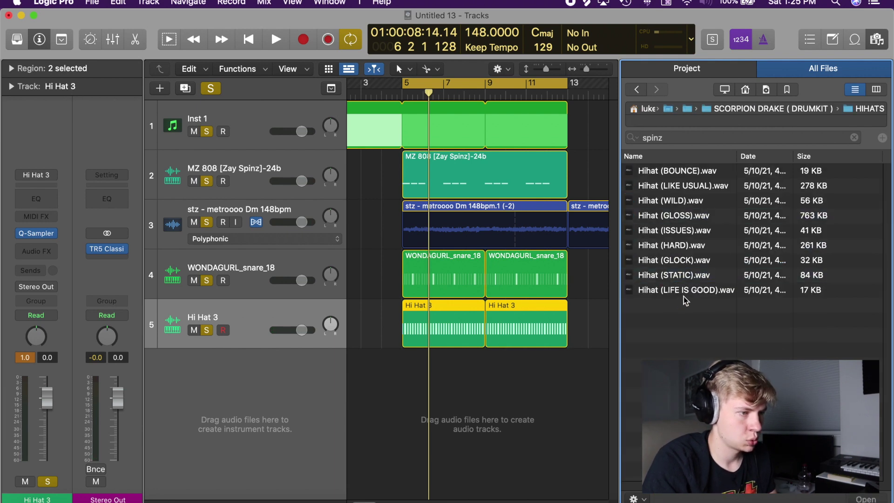
left_click_drag(686, 300, 245, 345)
key("space")
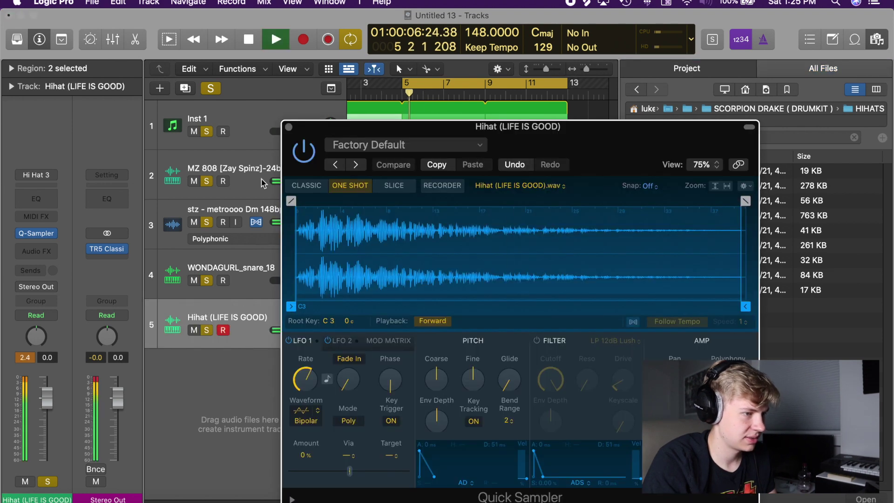
left_click(288, 126)
key("space")
Delete the second hi-hat region and convert the remaining pattern region to a MIDI region.
left_click(498, 328)
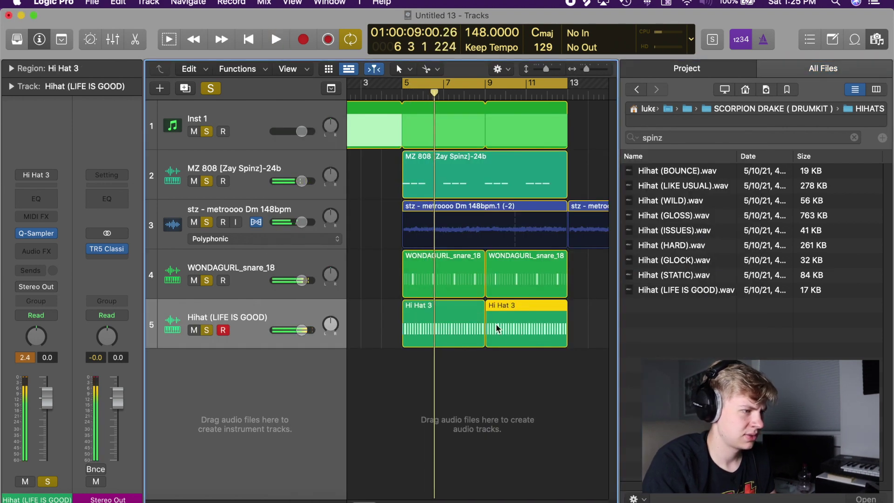
key("Delete")
right_click(399, 320)
right_click(424, 321)
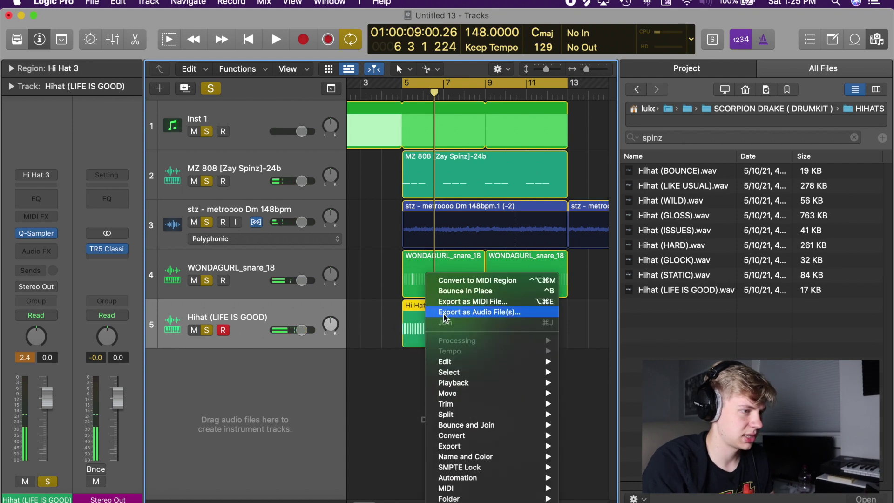
left_click(473, 282)
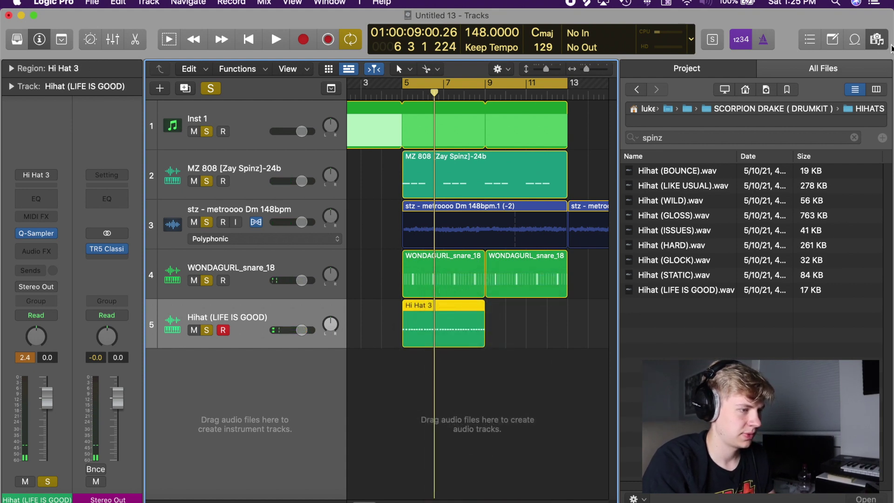
Open the hi-hat MIDI region in the piano roll and assign the Brush tool as the secondary tool.
left_click(883, 46)
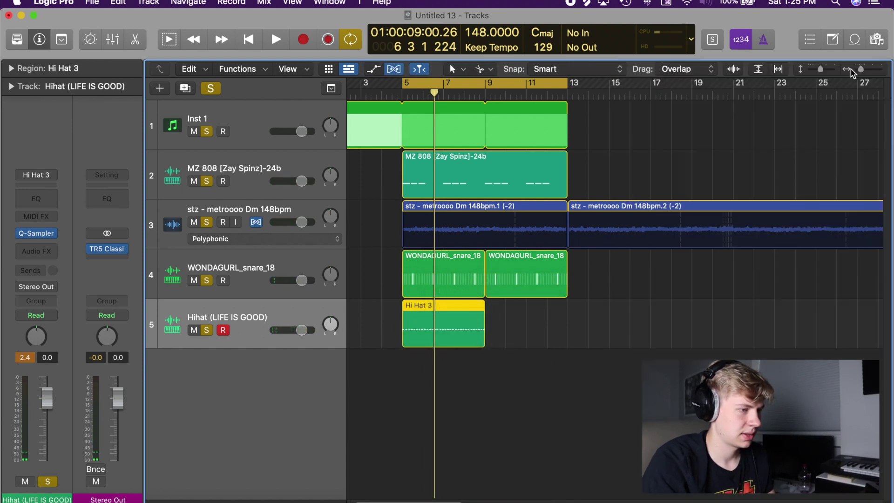
double_click(444, 330)
key("super+Left")
key("super+Left")
key("super+Left")
key("super+Left")
key("super+Left")
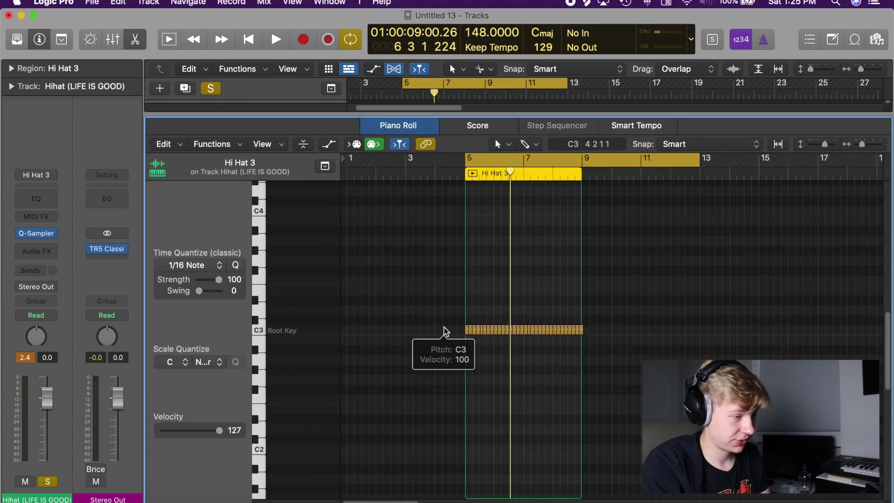
key("super+Right")
key("super+Right")
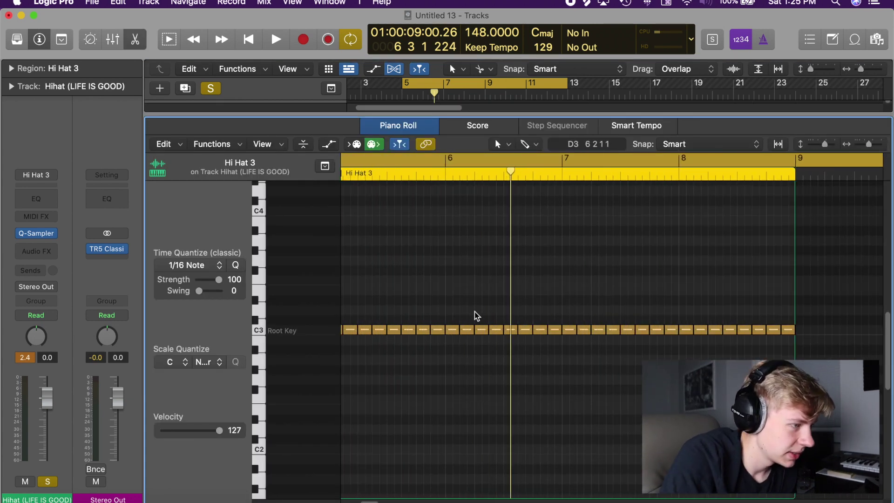
left_click(524, 145)
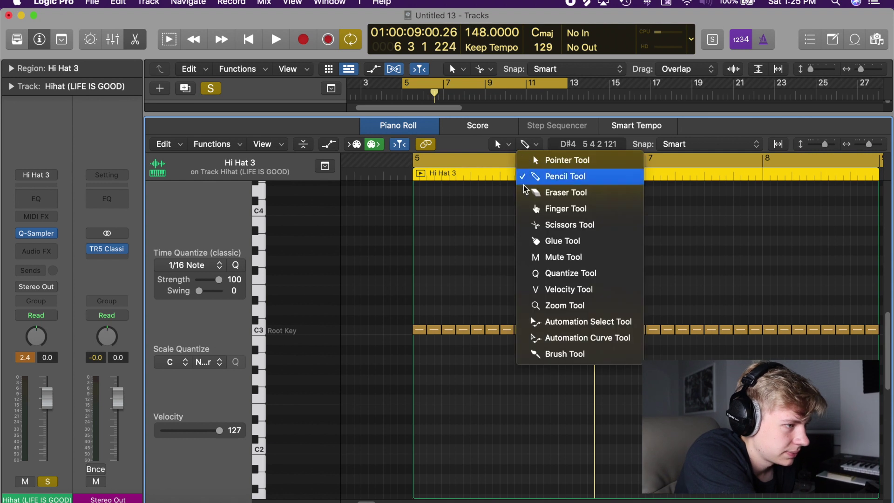
left_click(536, 355)
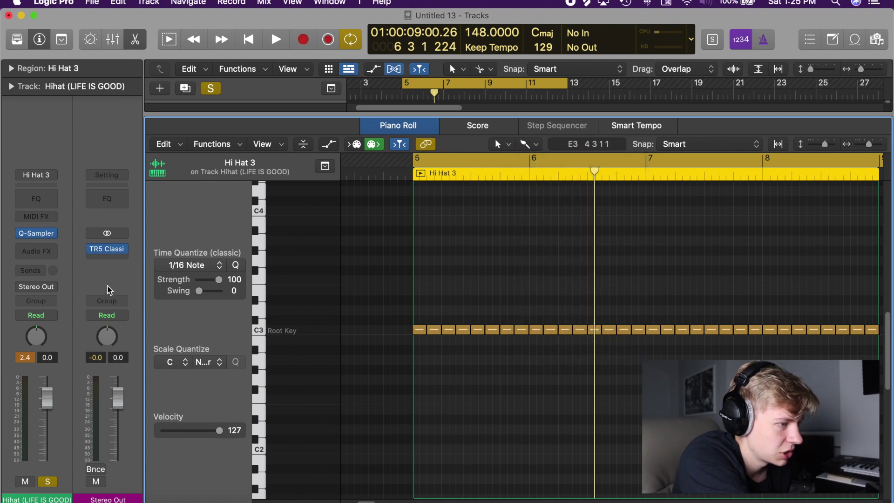
Replace the first hi-hat note at bar 5 with two half-length C3 notes and set their velocity to 88.
left_click(416, 330)
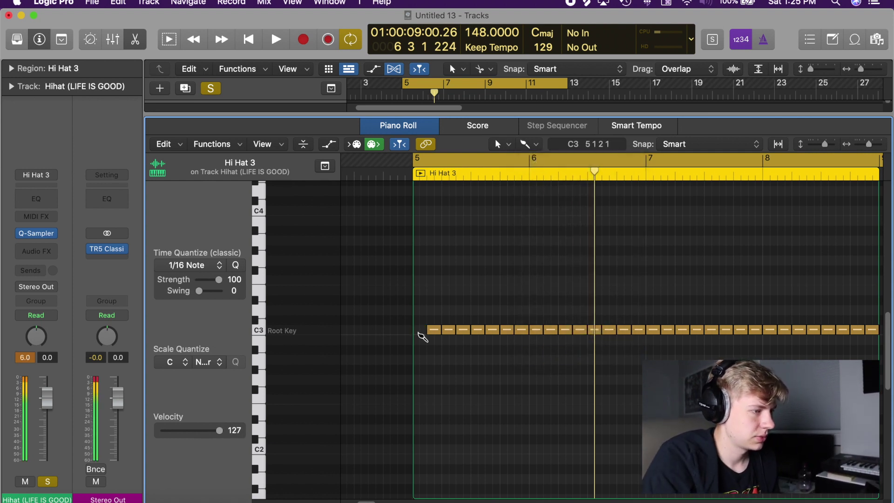
left_click_drag(416, 334, 418, 330)
left_click_drag(205, 433, 202, 431)
left_click(447, 435)
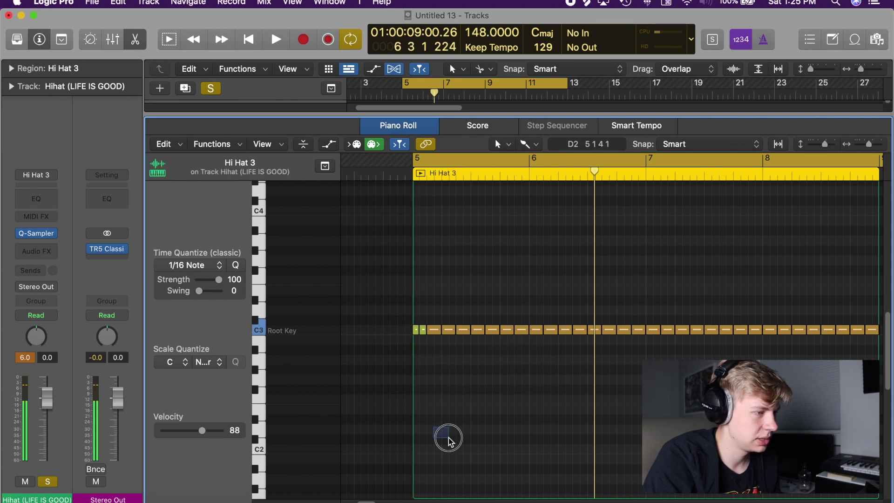
Set the second short hi-hat note's velocity to 40 and play the pattern.
left_click(422, 329)
left_click_drag(202, 430, 183, 433)
key("space")
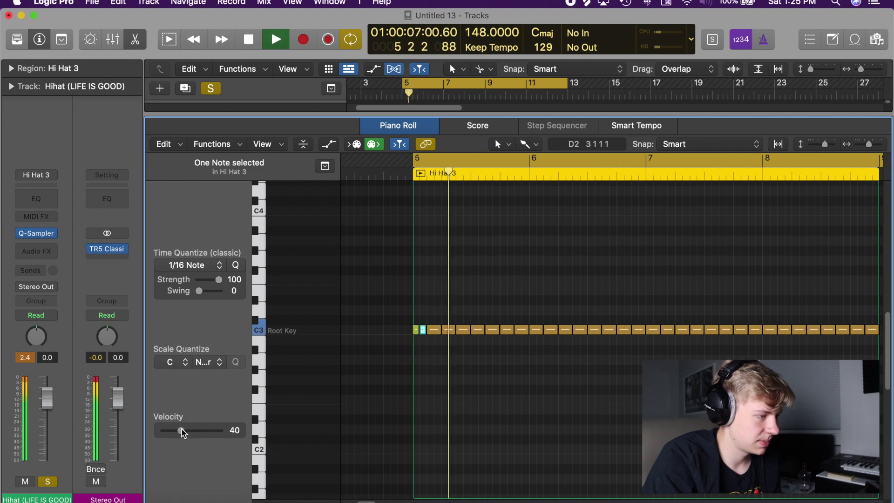
key("space")
key("space")
key("space")
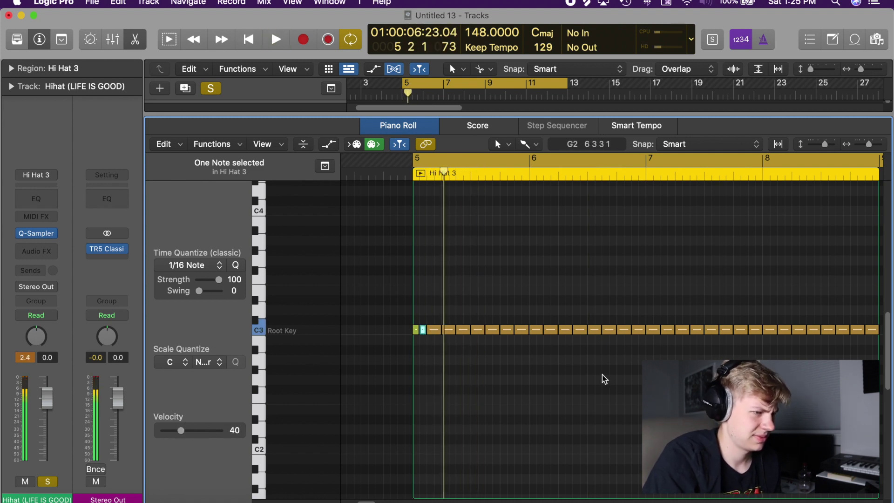
key("space")
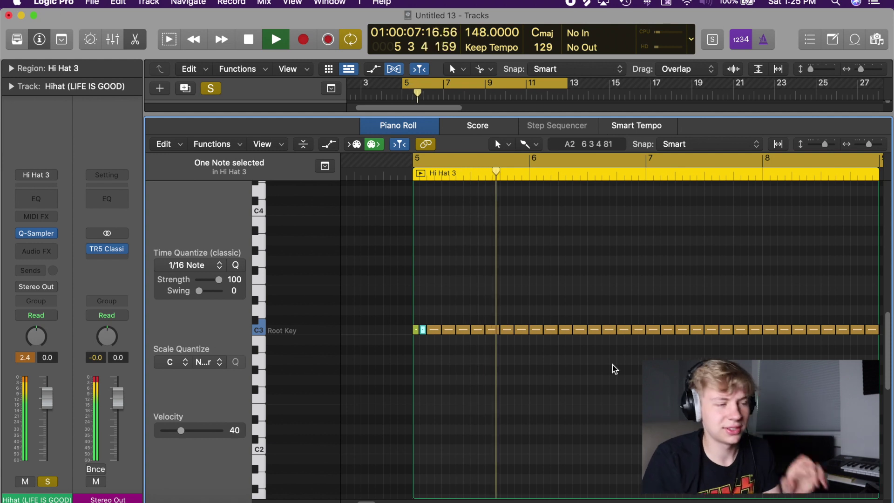
key("space")
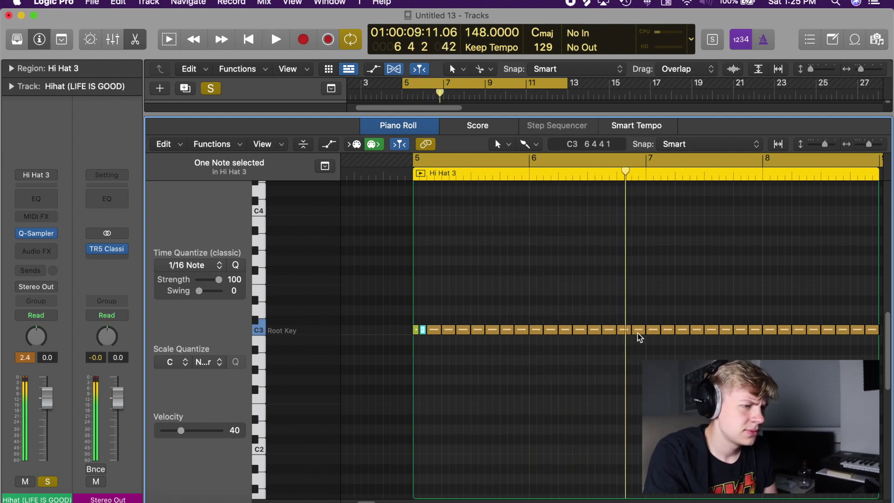
Replace the hi-hat note just before bar 7 with two half-length notes, set the first one's velocity to 73, and play.
double_click(638, 332)
left_click_drag(638, 332, 643, 333)
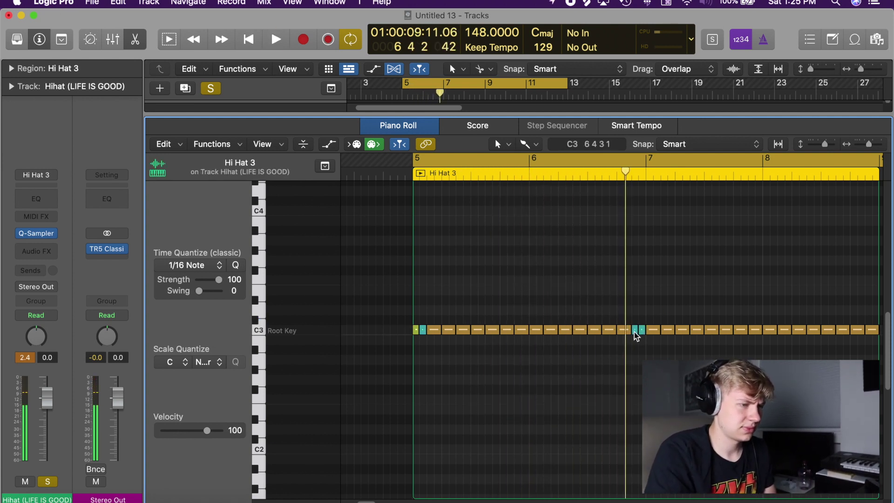
left_click(634, 331)
left_click_drag(181, 430, 195, 430)
key("space")
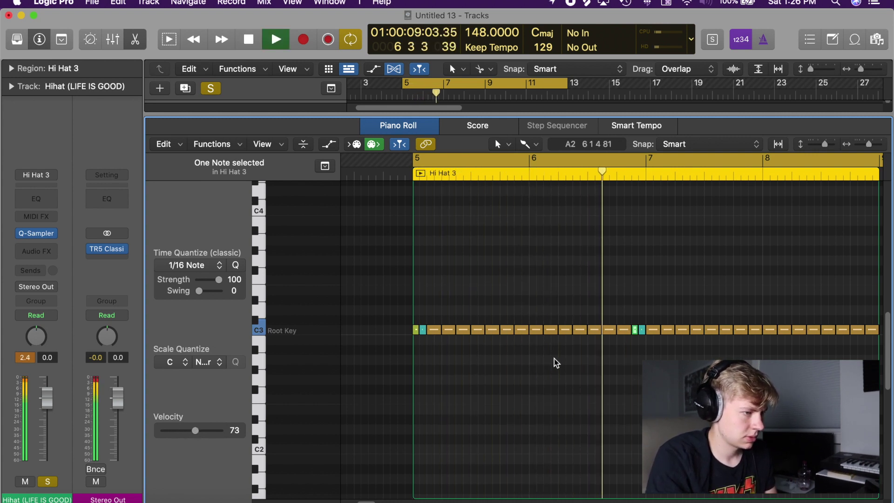
key("space")
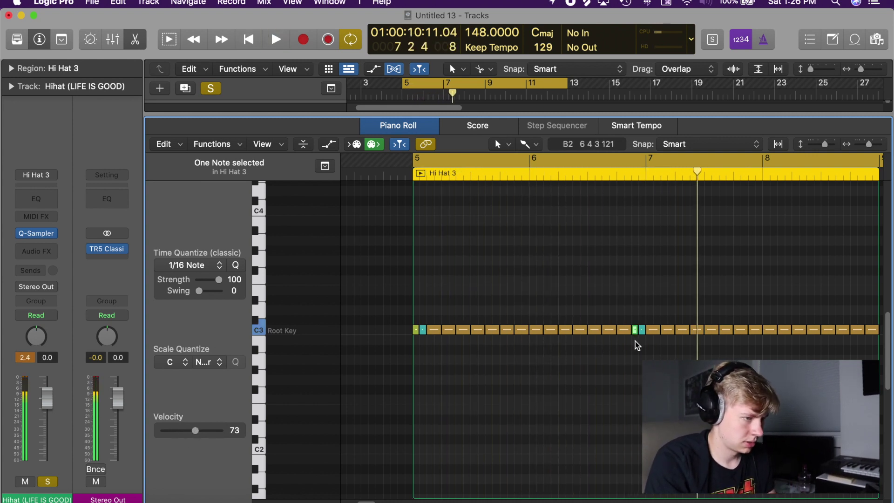
Set the time quantize to 1/32 Note, delete the hi-hat notes around bar 7, and try very short replacement notes there.
left_click(186, 265)
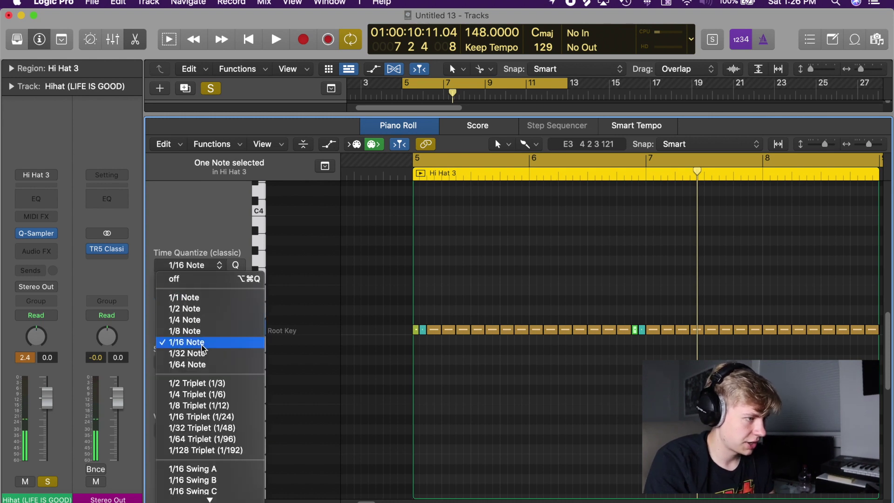
left_click(187, 353)
left_click(643, 329)
left_click_drag(642, 329, 636, 331)
left_click(650, 331, "super")
left_click(649, 332, "super")
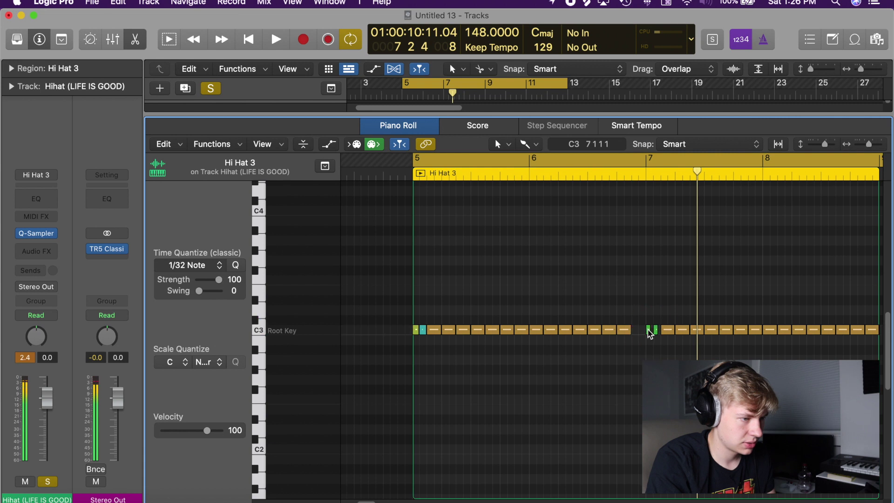
Erase the very short notes at bar 7, paint four 1/32 notes on D3 at bar 6, and play the pattern.
left_click(654, 330)
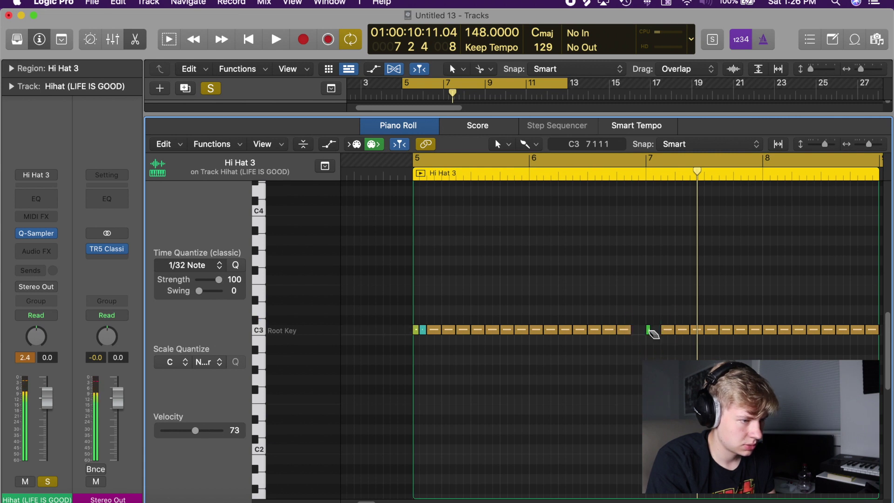
left_click(648, 329)
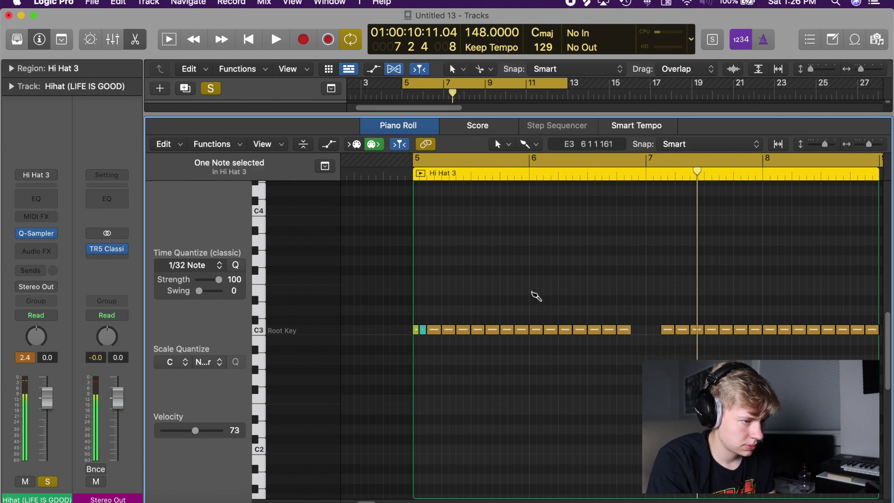
left_click(535, 299)
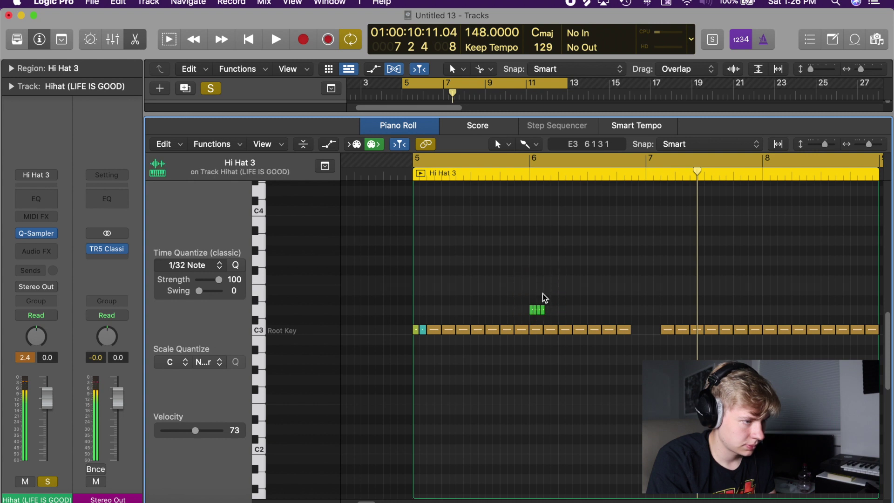
key("space")
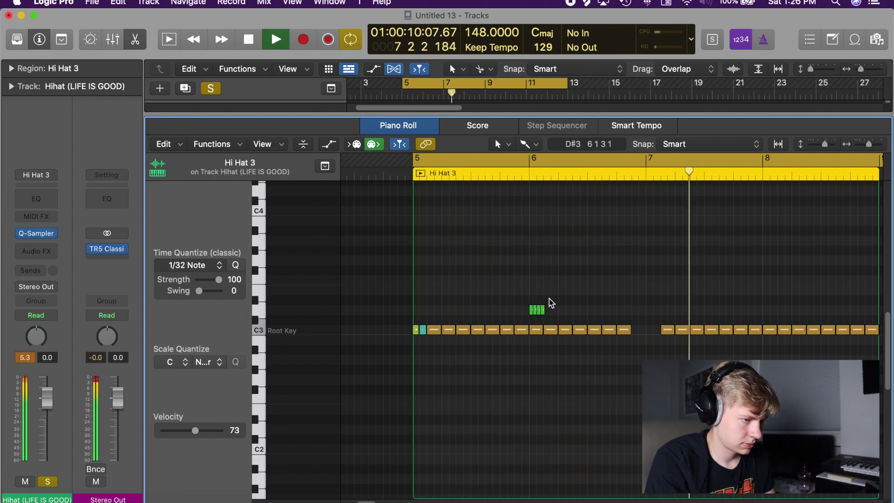
Set the time quantize to 1/16 Note, paint two C3 notes at bar 7 with the second's velocity at 33, and play.
left_click(219, 264)
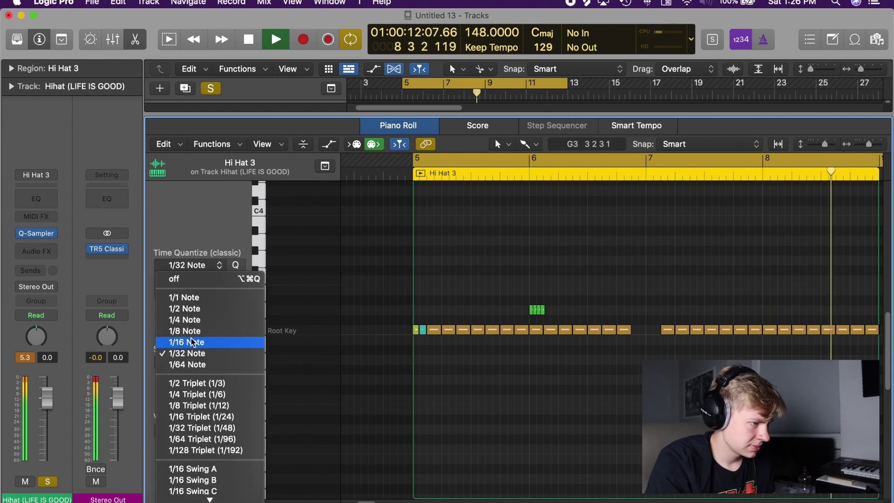
left_click(186, 342)
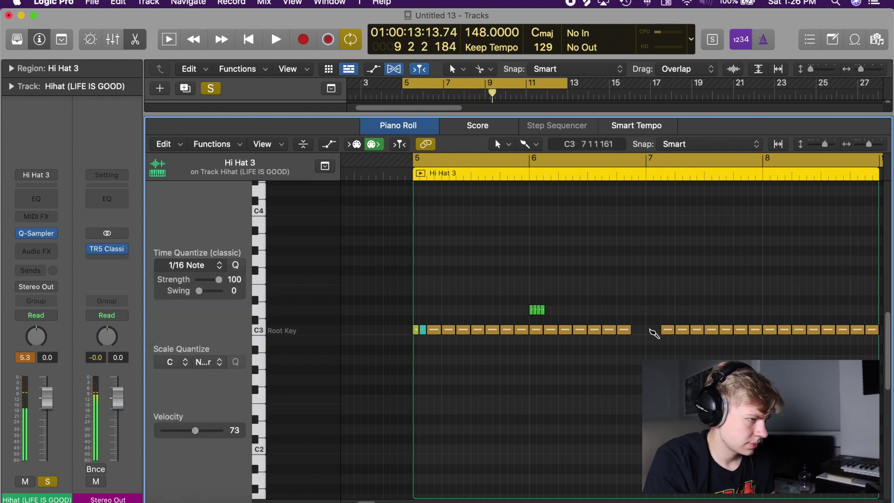
left_click(658, 330)
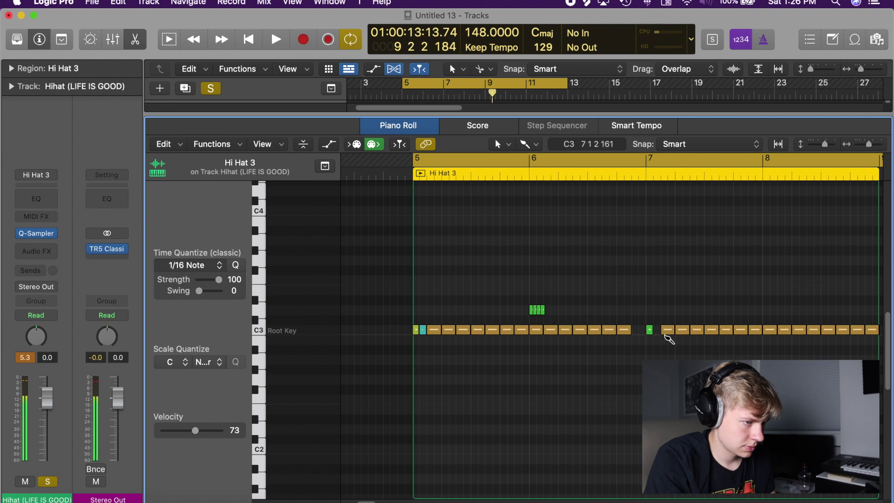
left_click(655, 329)
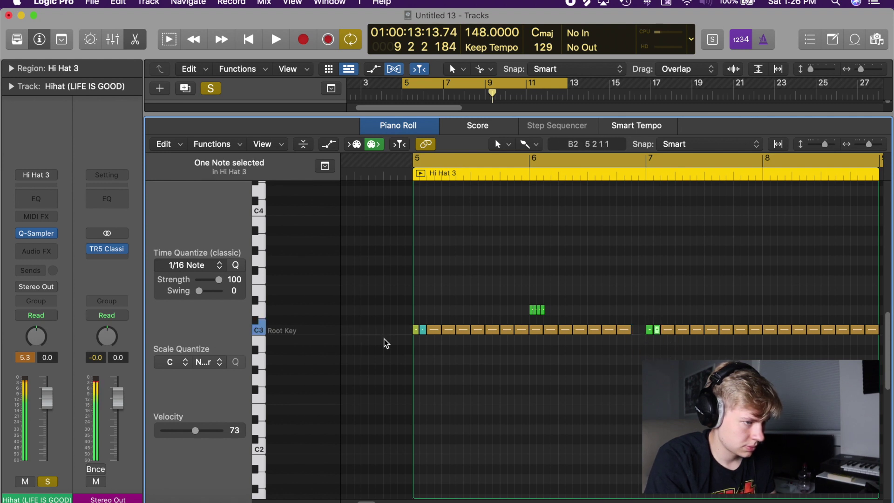
left_click_drag(195, 430, 180, 435)
key("space")
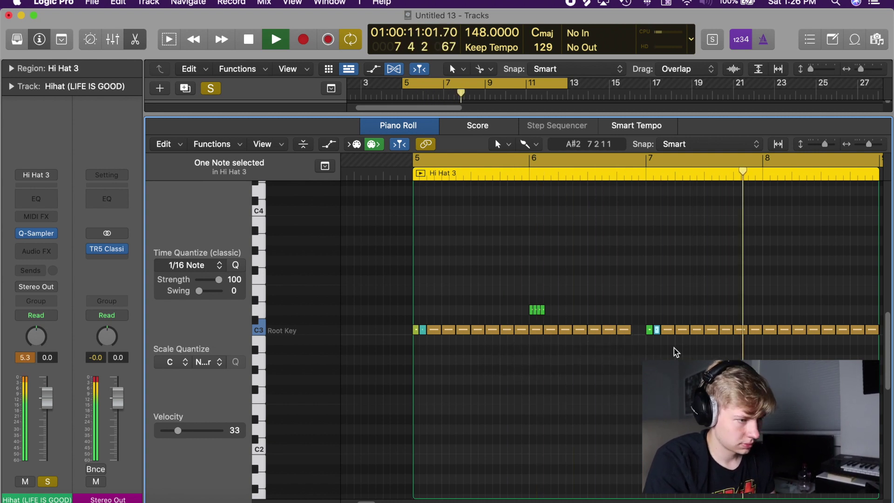
Reopen the Hi Hat 3 region in the piano roll, add lower-pitched hi-hat notes in bar 8, and play the pattern.
key("e")
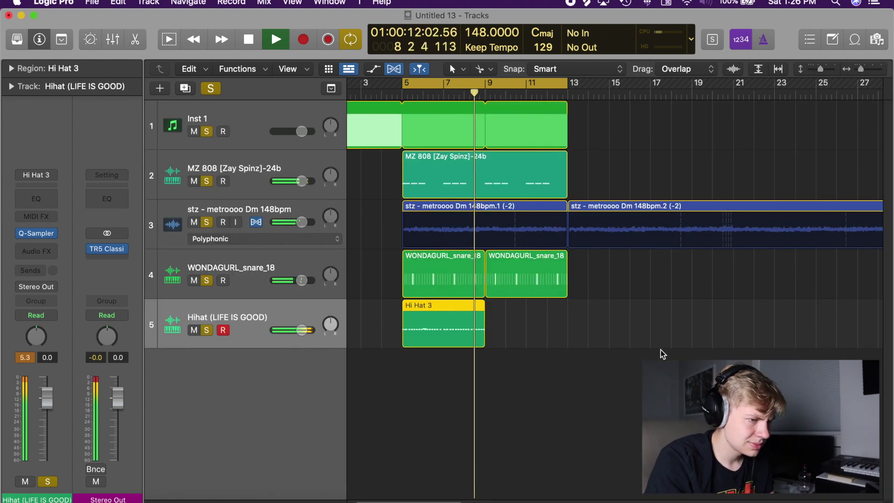
double_click(483, 334)
key("space")
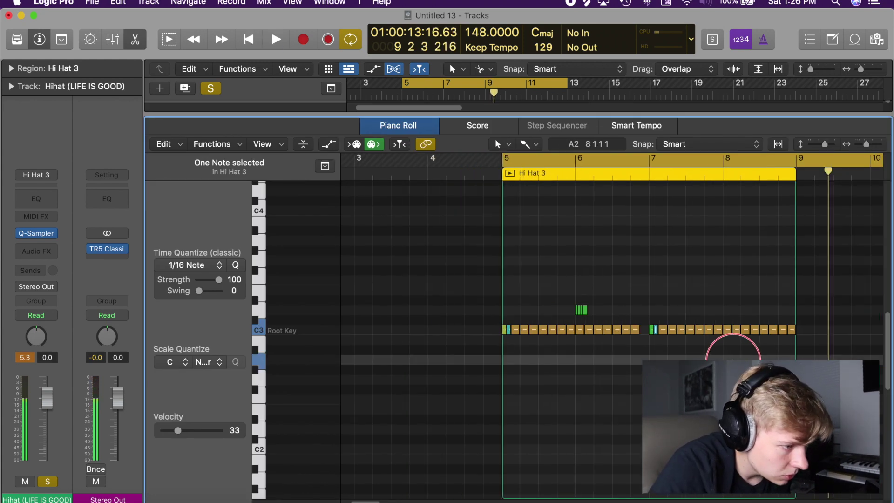
left_click(737, 362)
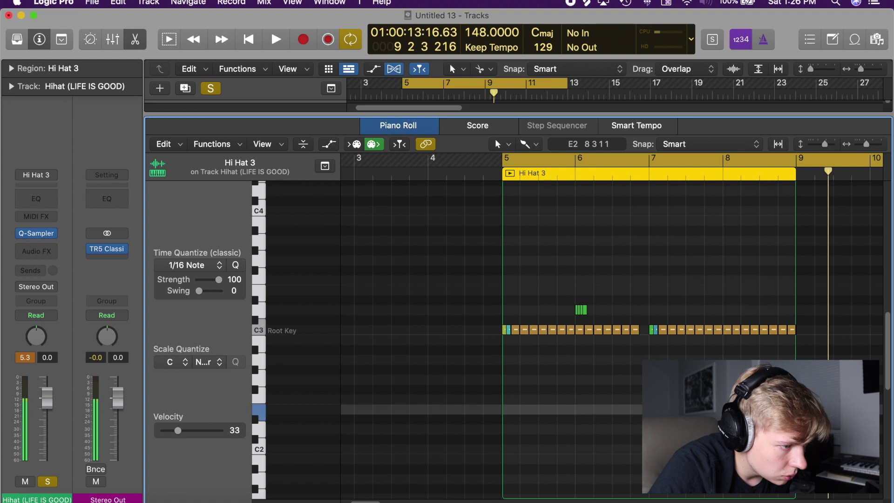
key("space")
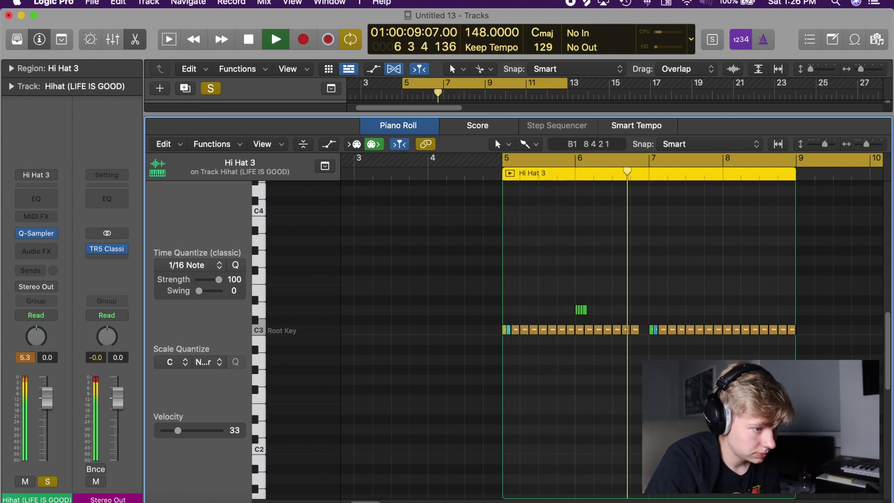
key("space")
key("space")
Select the low C2 hi-hat note, set its velocity to 50, and listen to the pattern.
left_click(258, 444)
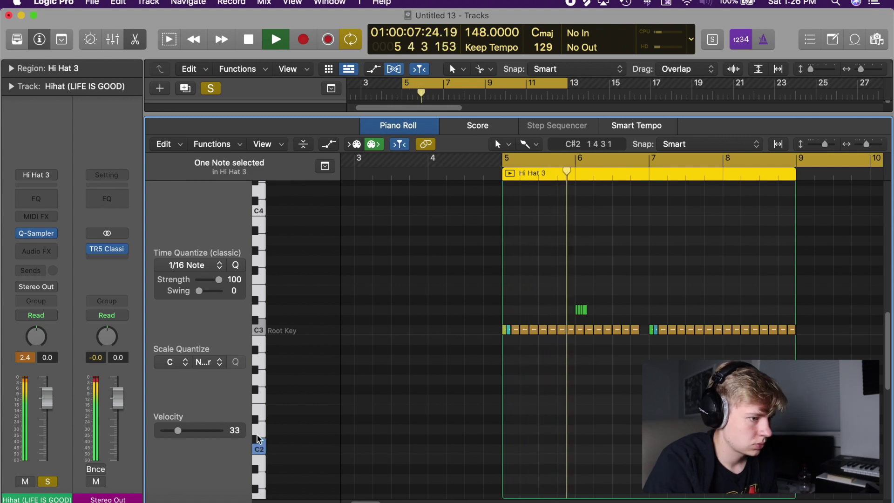
left_click(188, 430)
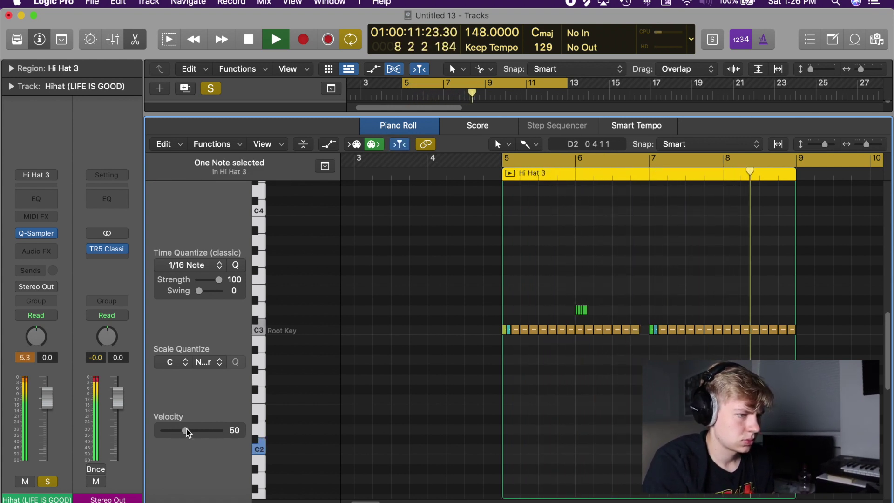
key("space")
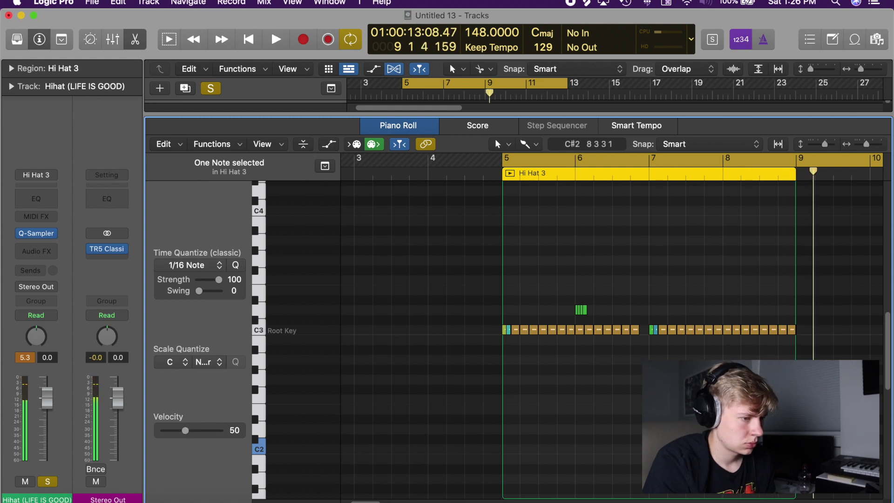
Add more low-pitched hi-hat notes in bar 8, set the selected low notes' velocity to 15, and play the pattern.
left_click(769, 429)
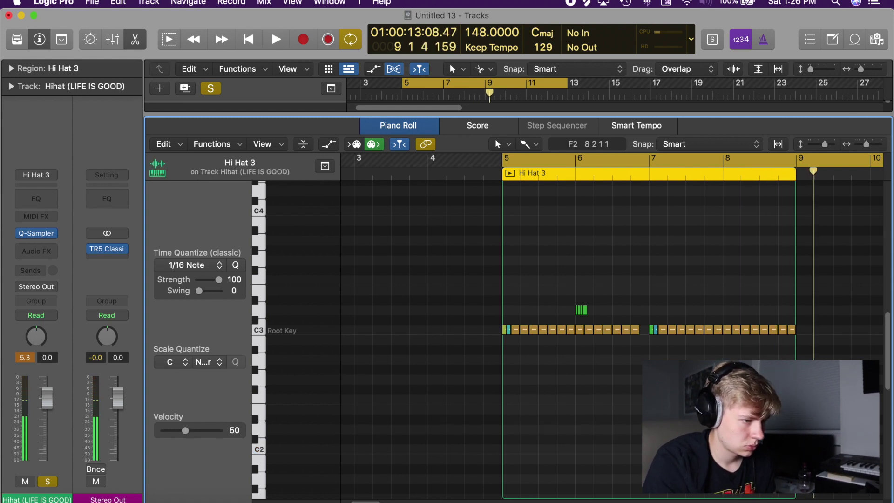
left_click(741, 399)
key("space")
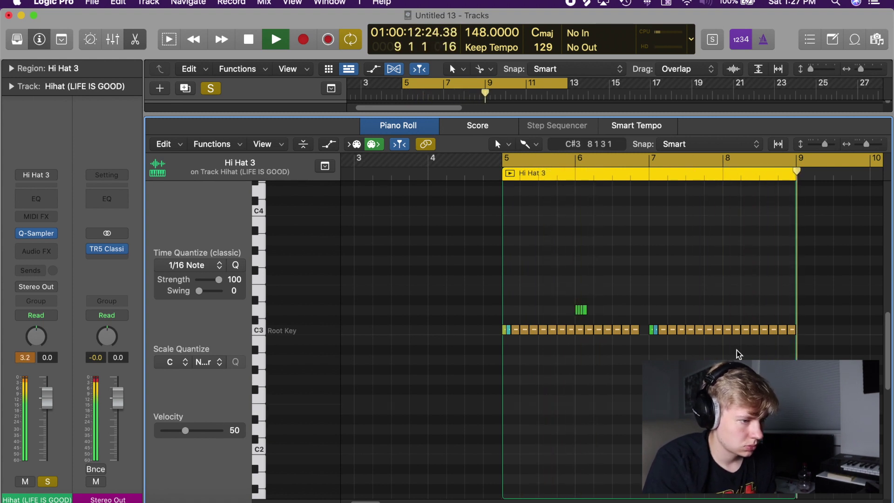
key("space")
key("e")
key("e")
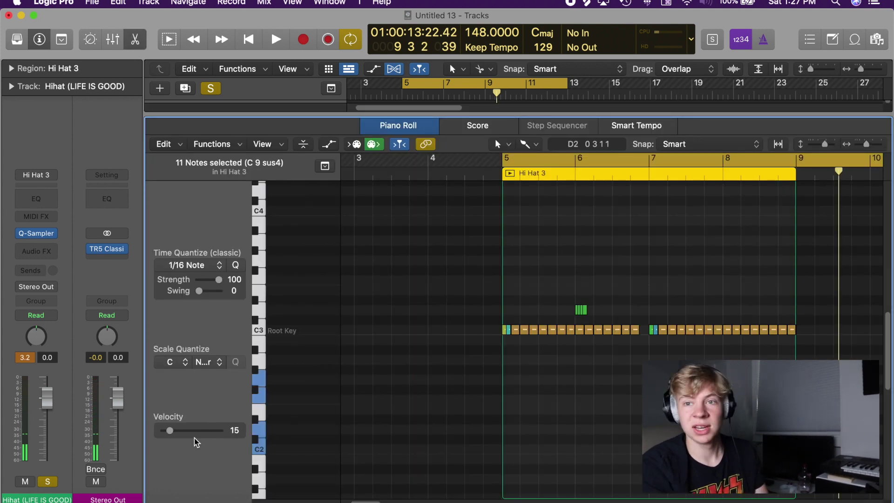
key("space")
Repeat the Hi Hat 3 region once in the arrangement so the pattern fills bars 9 to 13.
key("e")
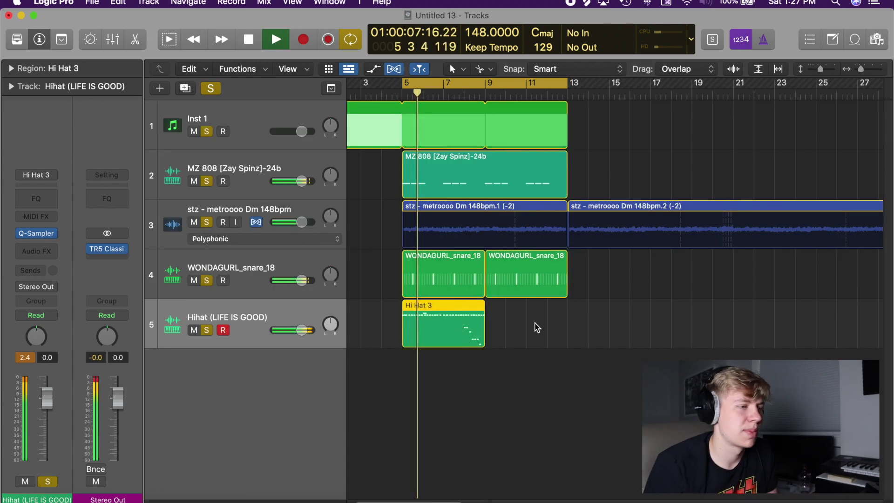
left_click(537, 327)
left_click(463, 329)
key("super+r")
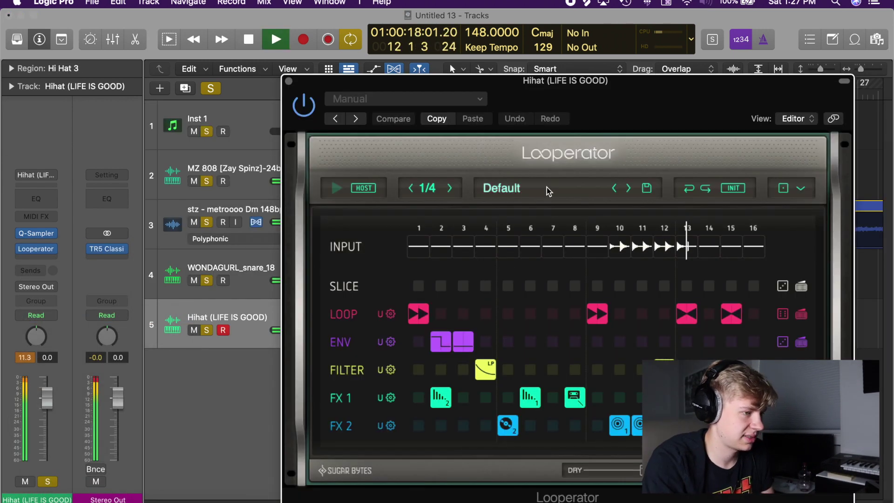
Load the user preset Flrr Flrr Hi Hat in Looperator on the hi-hat track and audition it.
left_click(547, 187)
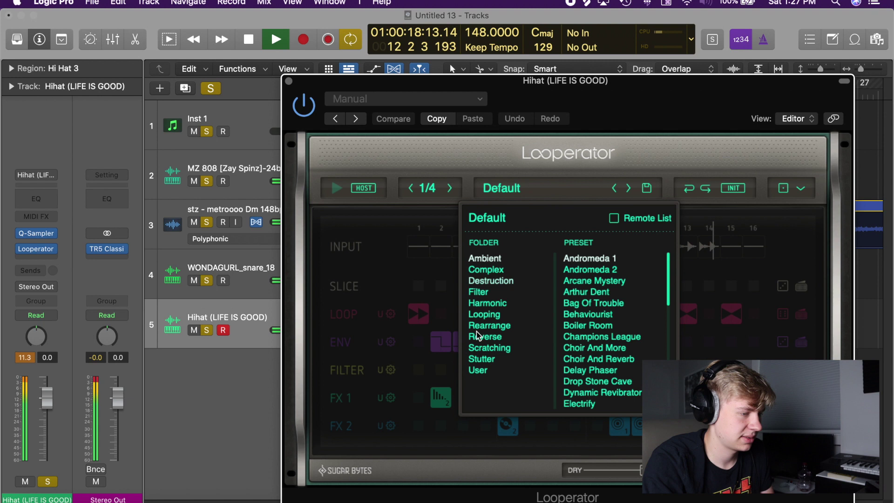
left_click(469, 370)
left_click(582, 270)
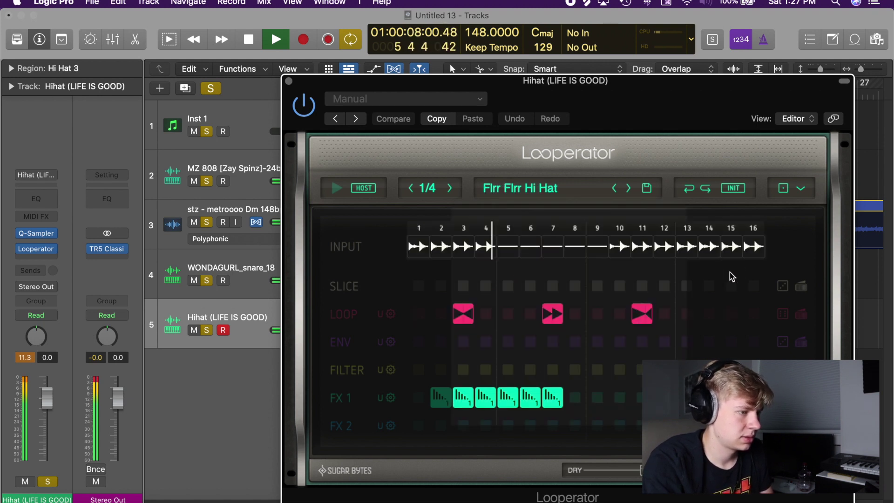
key("space")
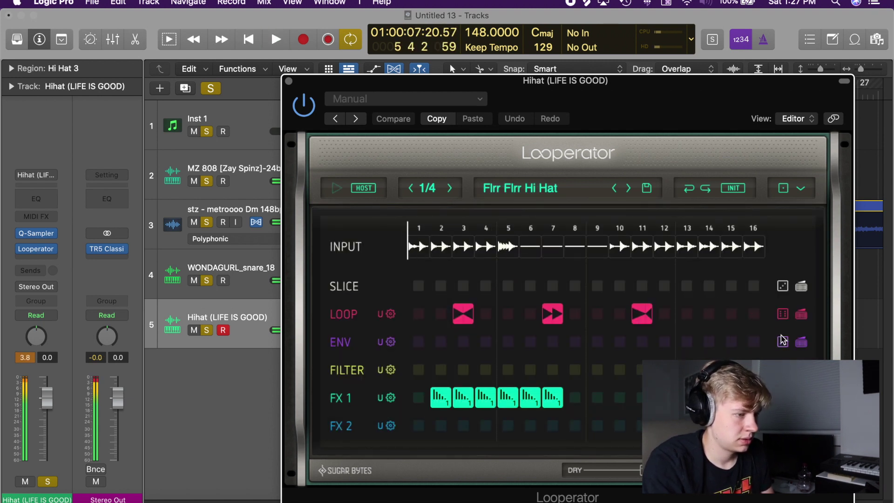
Set Looperator's Loop row slider to 26, clear the loop effect at step 3, and play the beat.
left_click_drag(805, 317, 762, 325)
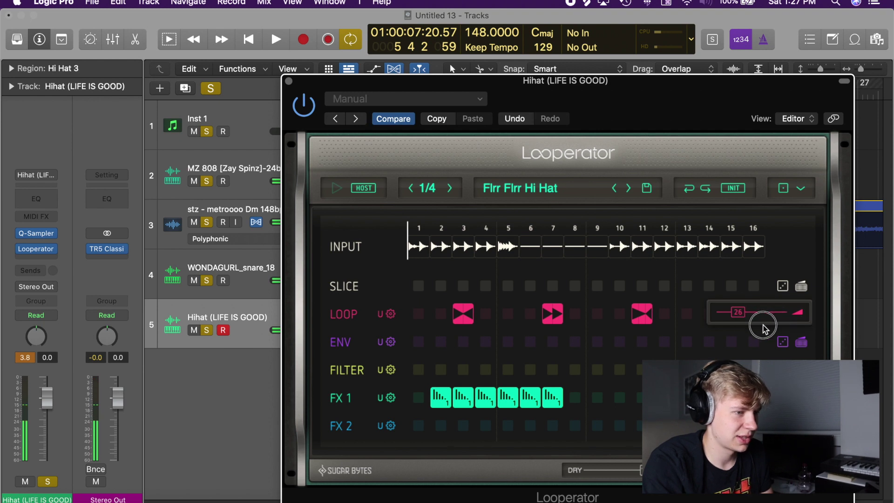
left_click(486, 318)
left_click(626, 314)
key("space")
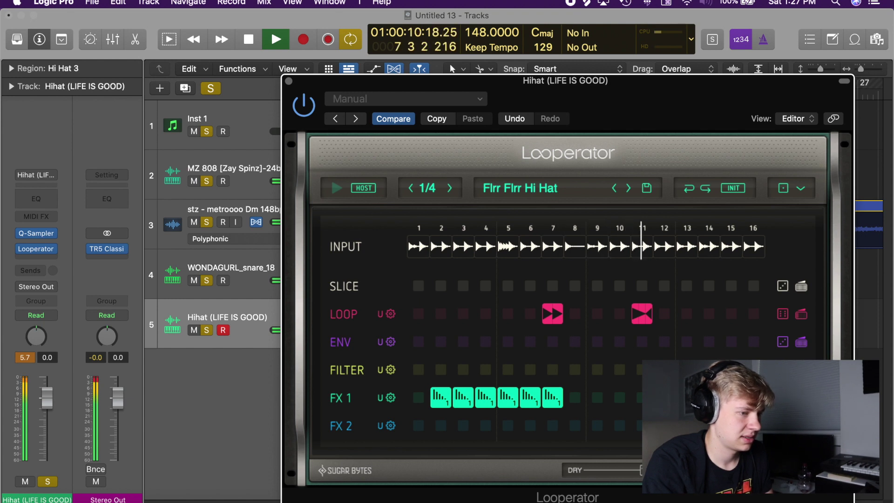
Extend the loop effect from step 11 through 16, clear steps 11 to 14, and set the dry/wet mix to about 84.
left_click_drag(638, 319, 758, 320)
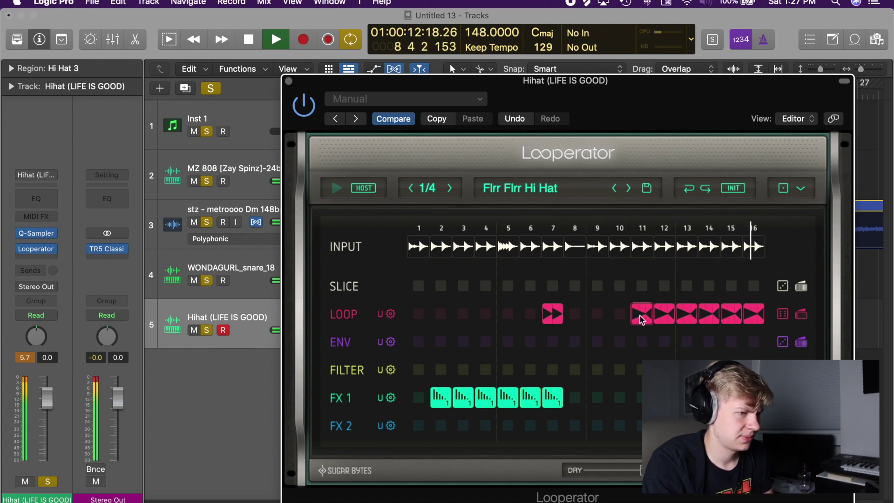
left_click_drag(642, 319, 704, 316)
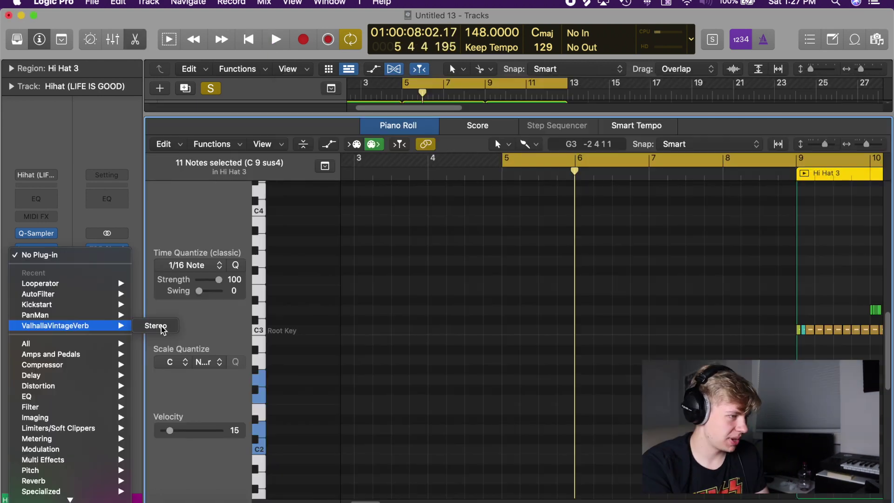
left_click(161, 324)
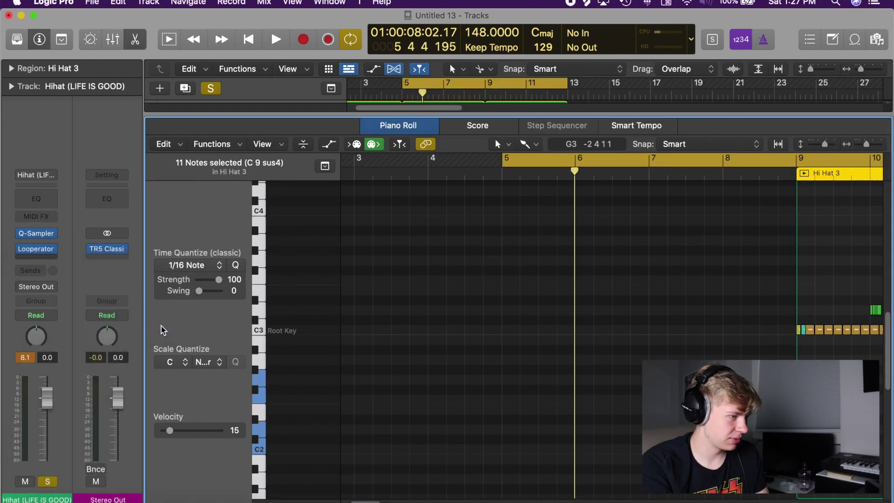
Set the hi-hat's ValhallaVintageVerb to 0.20 s decay, 0 ms predelay and 0.2% size, and lower the mix to about 14.3% during playback.
left_click_drag(419, 322, 397, 413)
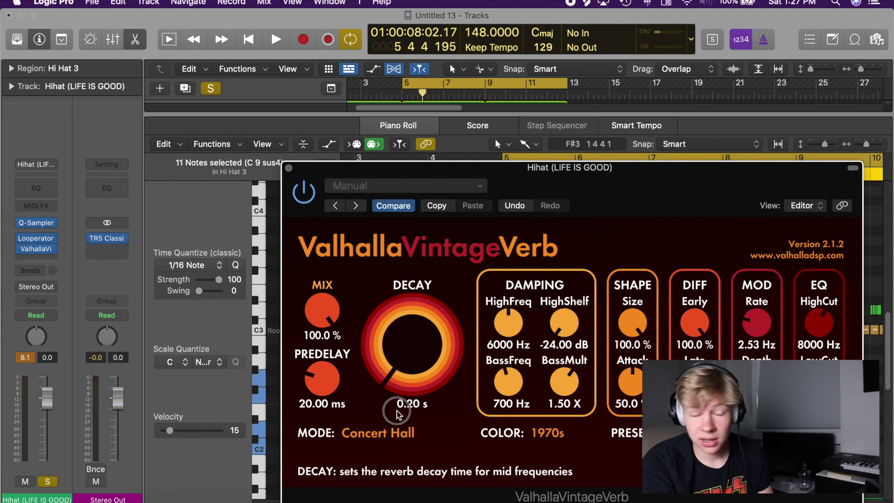
left_click_drag(320, 378, 354, 498)
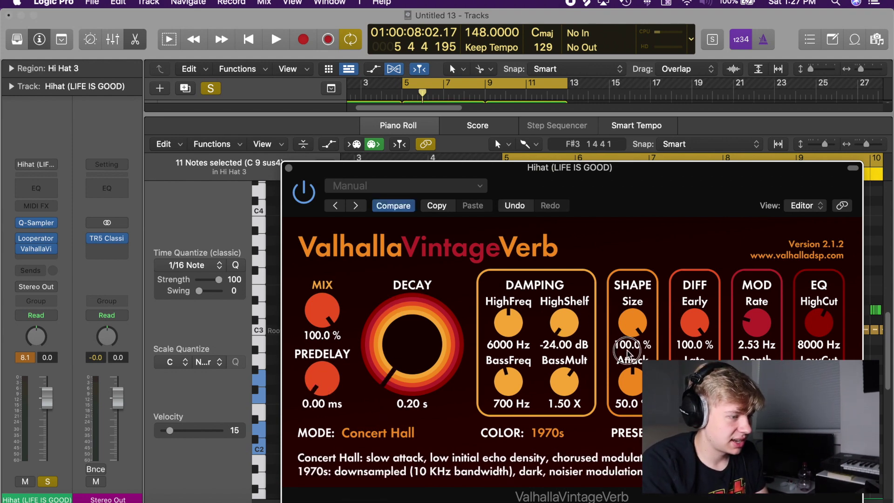
left_click_drag(638, 329, 613, 484)
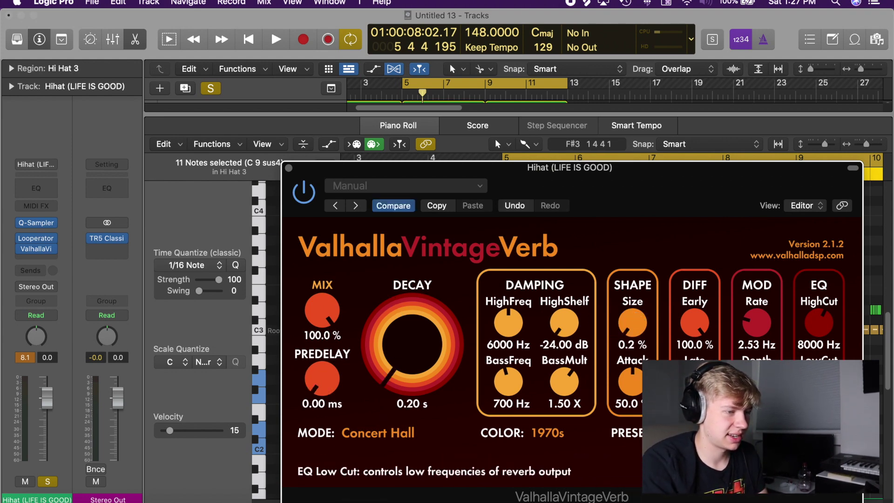
key("space")
left_click_drag(322, 313, 334, 441)
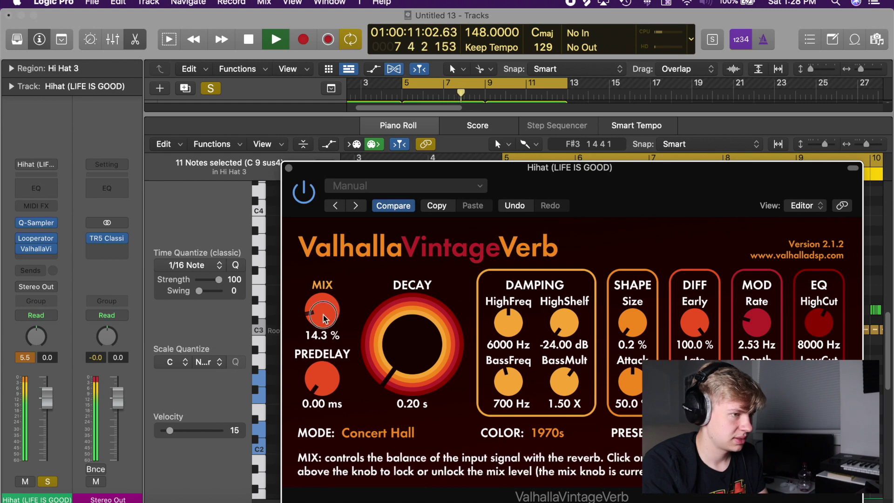
Lower the hi-hat's ValhallaVintageVerb mix to 11.0% and set the hi-hat track volume to -6.6 dB.
left_click_drag(324, 315, 325, 322)
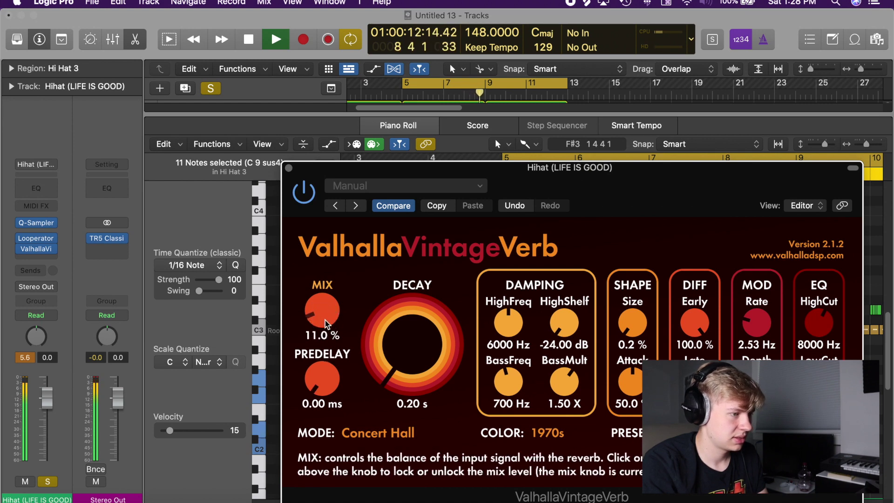
left_click(289, 168)
key("e")
key("space")
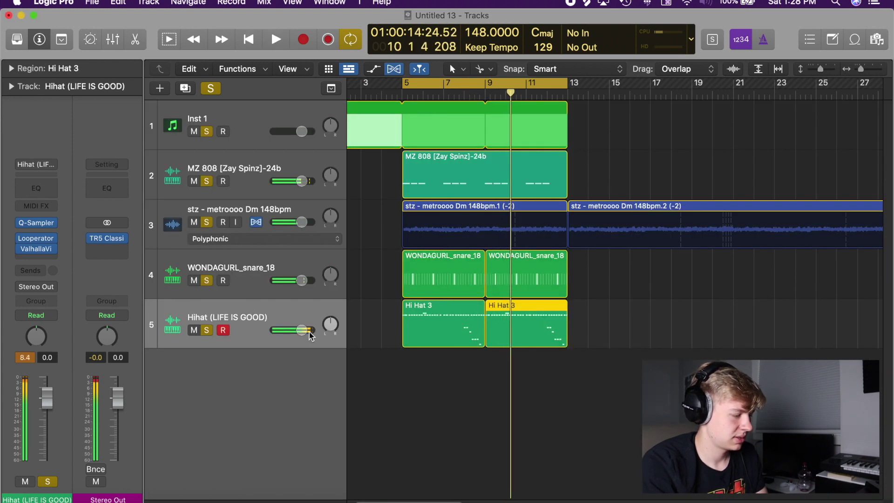
left_click_drag(306, 330, 274, 341)
key("space")
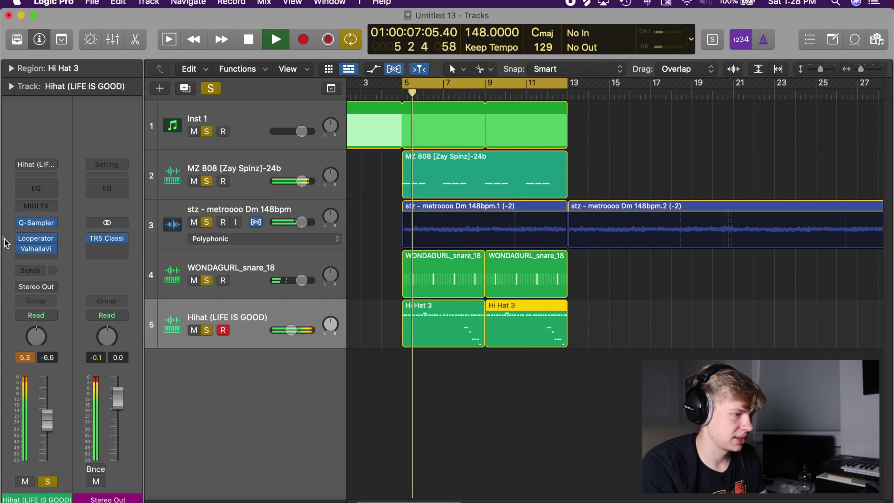
left_click(36, 259)
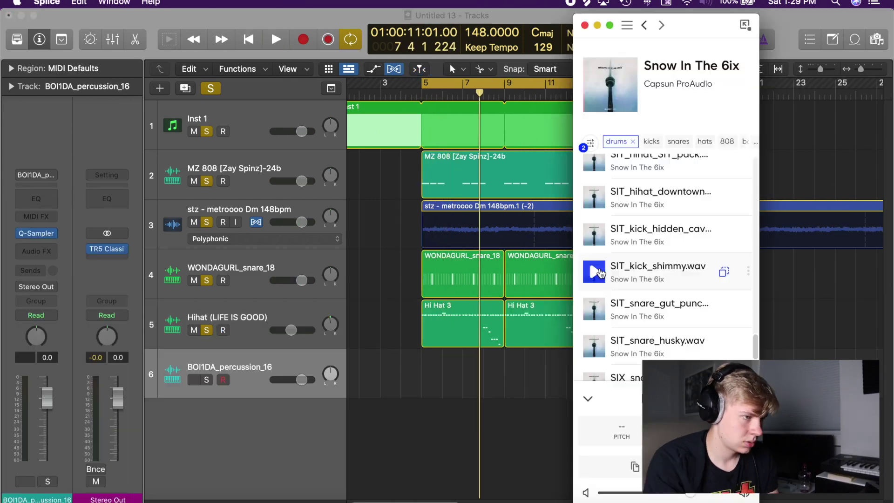
Audition the kicks in the Snow In The 6ix pack and add SIT_kick_shimmy.wav as a new Quick Sampler track.
left_click(596, 233)
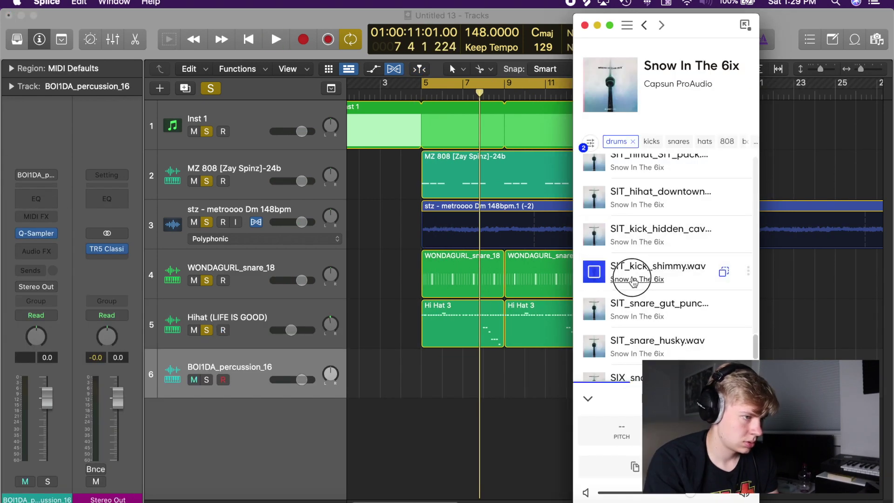
left_click_drag(633, 283, 250, 418)
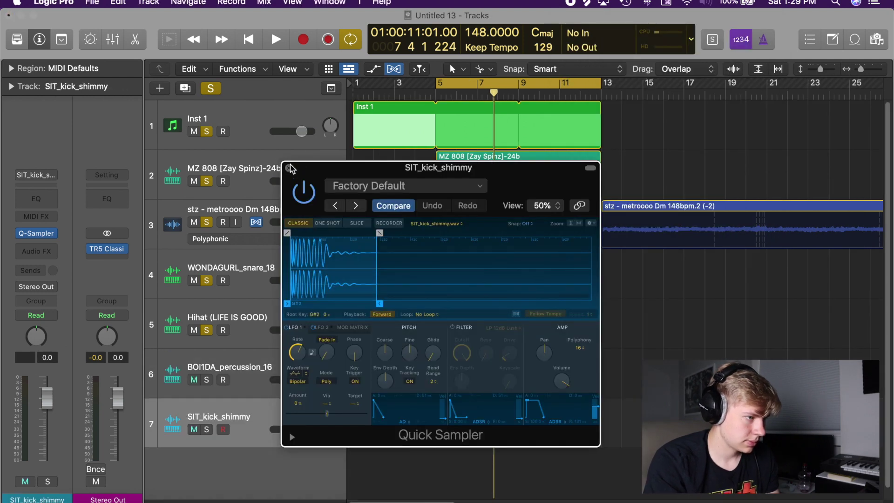
left_click(289, 168)
Copy the MZ 808 region onto the soloed SIT_kick_shimmy track and transpose all its notes up to the root key.
left_click_drag(468, 177, 471, 406)
left_click(209, 427)
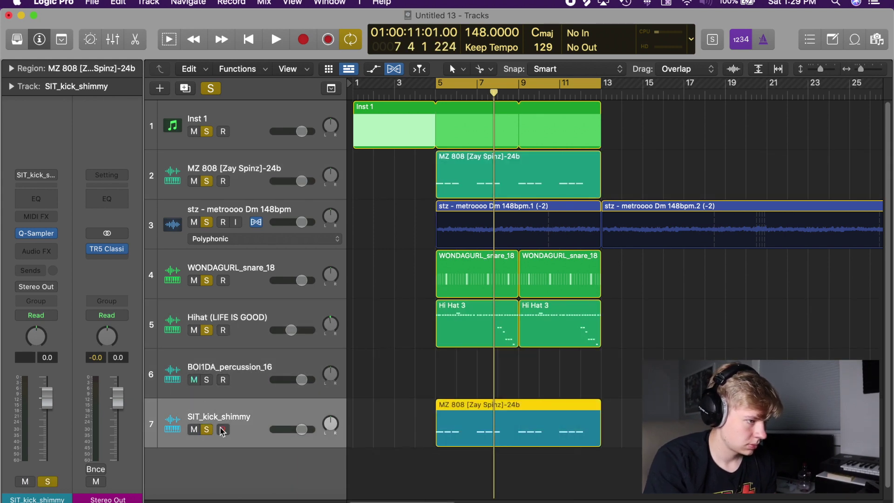
double_click(440, 438)
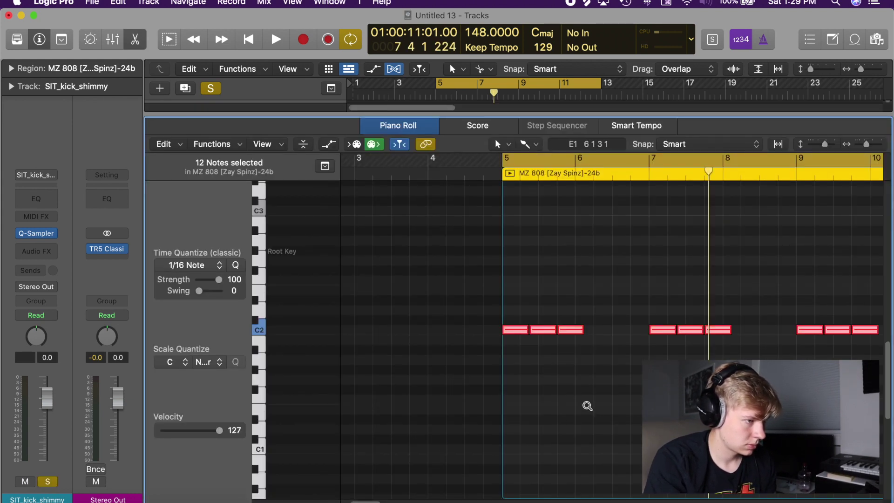
key("alt+Up")
key("alt+Up")
key("alt+Up")
key("alt+Up")
key("alt+Up")
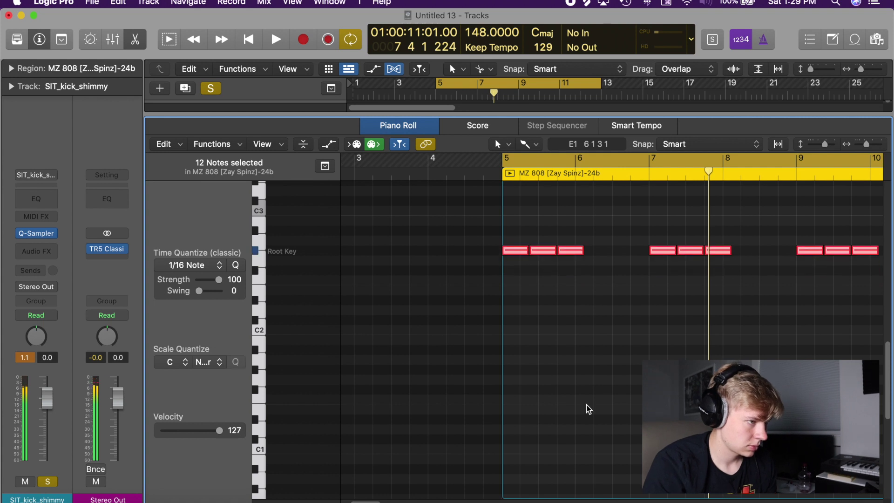
key("space")
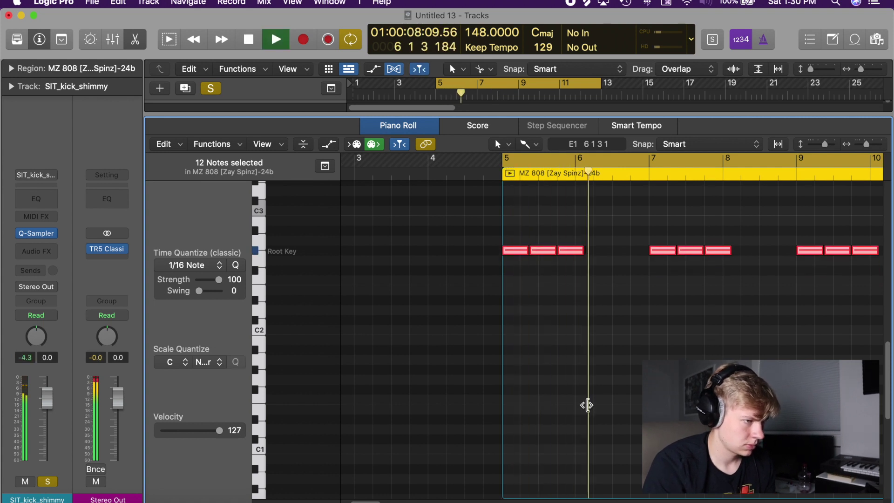
Delete the second of the three notes starting at bar 9 in the SIT_kick_shimmy region and play the beat.
key("e")
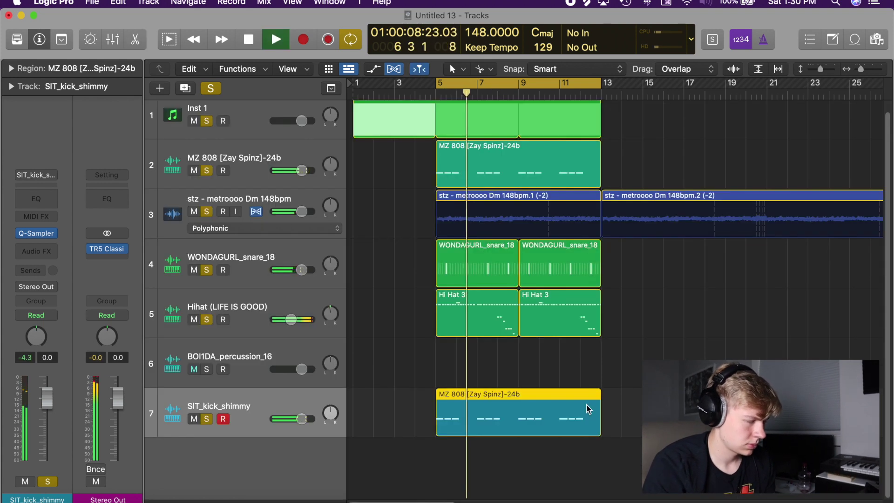
double_click(526, 409)
key("e")
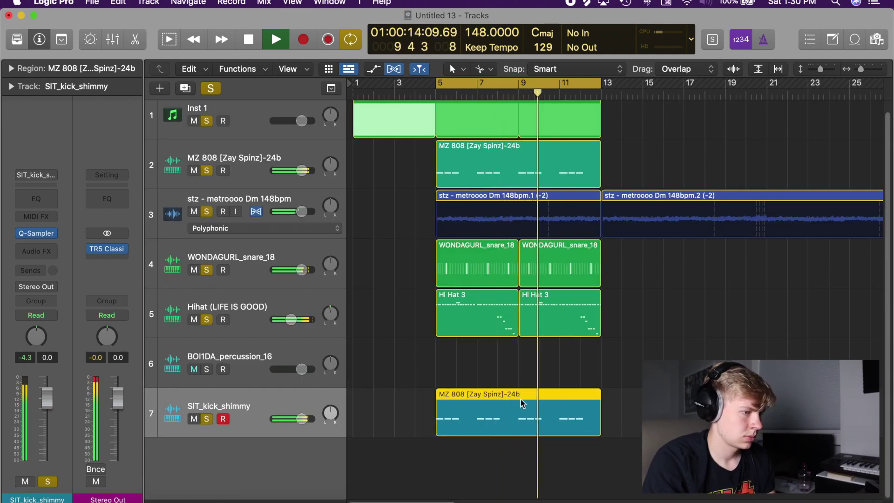
key("e")
key("space")
left_click(838, 325)
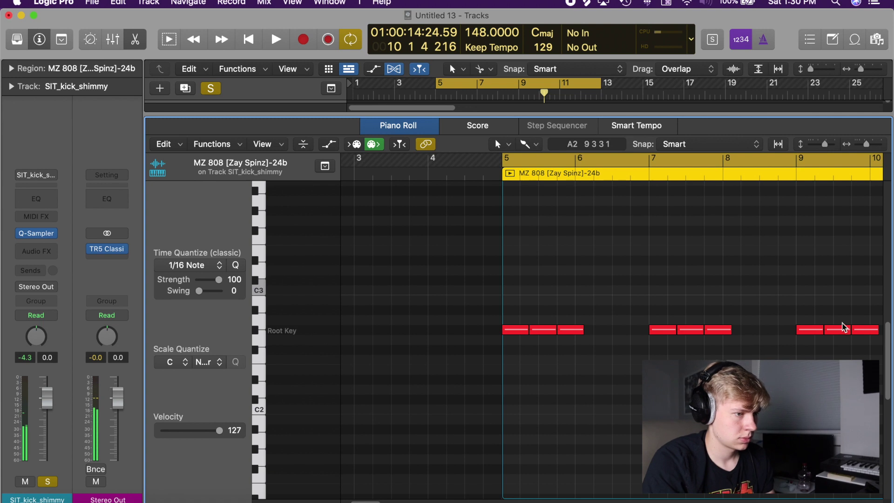
left_click(845, 334)
key("space")
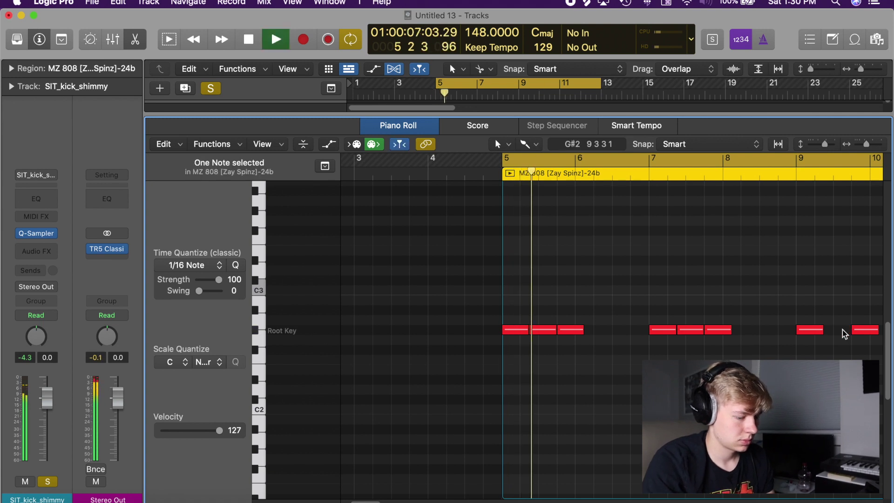
Delete the second of the three notes starting at bar 9 in the MZ 808 track's region.
key("e")
key("e")
left_click(719, 289)
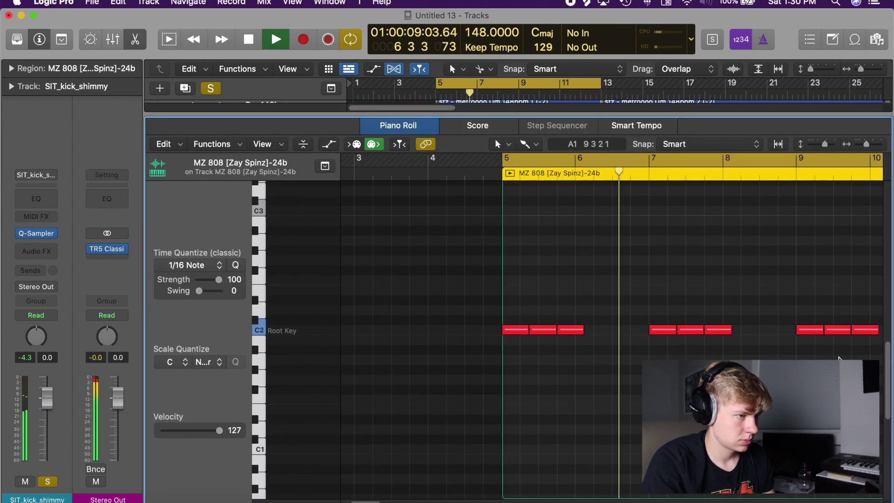
left_click(840, 331)
key("Delete")
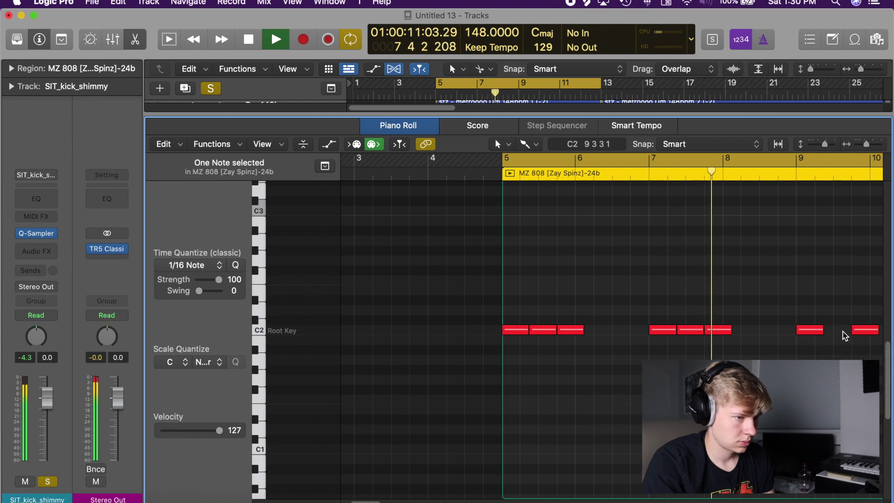
left_click(693, 330)
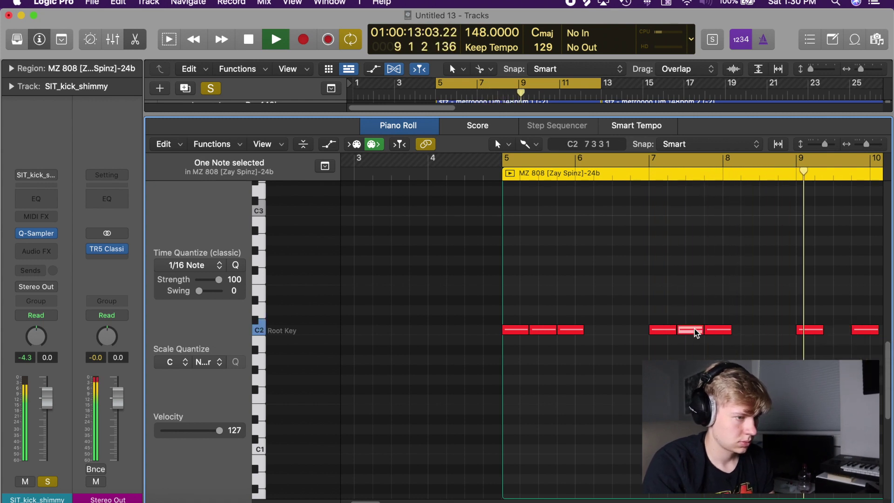
key("e")
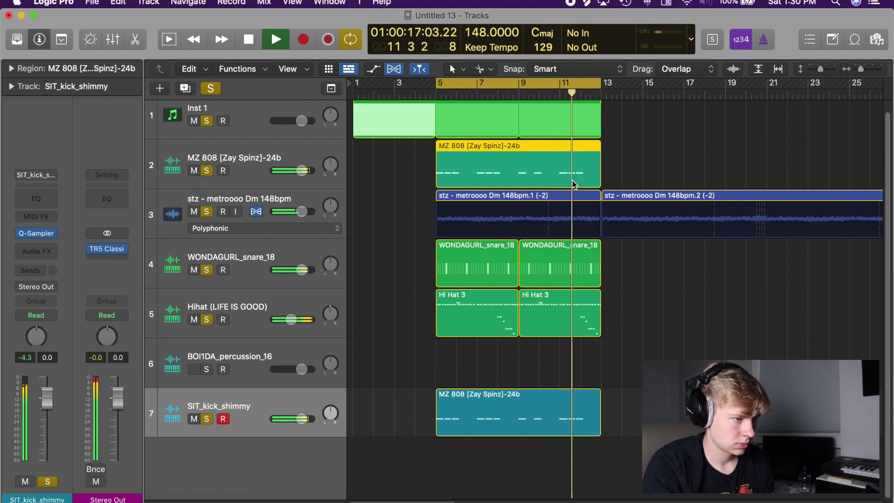
Delete the second of the three notes starting at bar 5 in the SIT_kick_shimmy region.
key("e")
key("e")
left_click(630, 402)
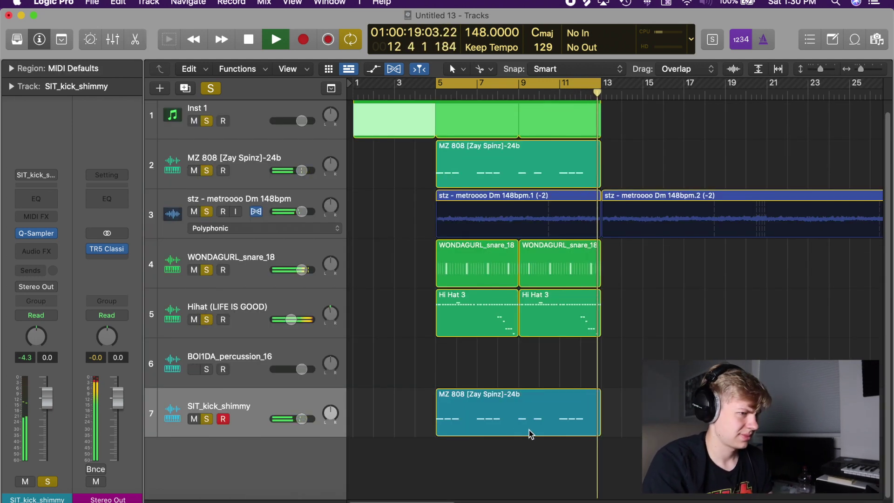
double_click(529, 430)
left_click(541, 330)
key("Delete")
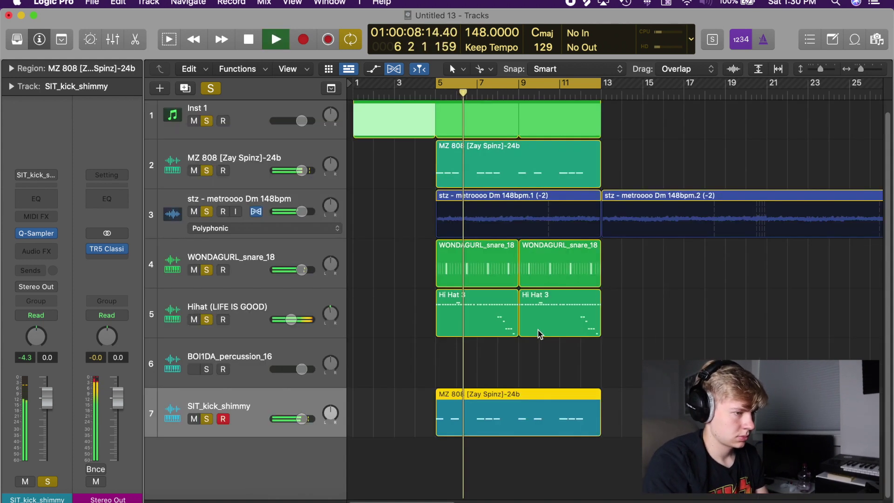
key("e")
Place the soloed BOI1DA_percussion_16 track below SIT_kick_shimmy and create a pattern region on it at bar 5.
left_click_drag(209, 362, 186, 414)
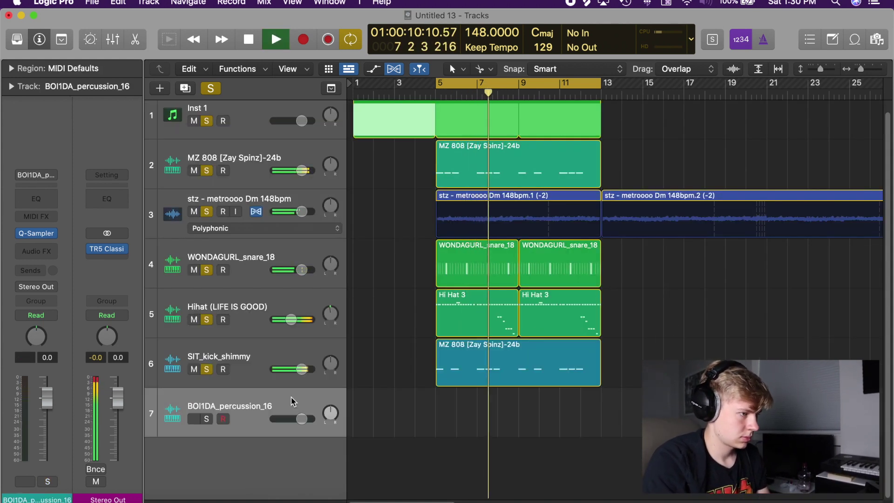
left_click(206, 419)
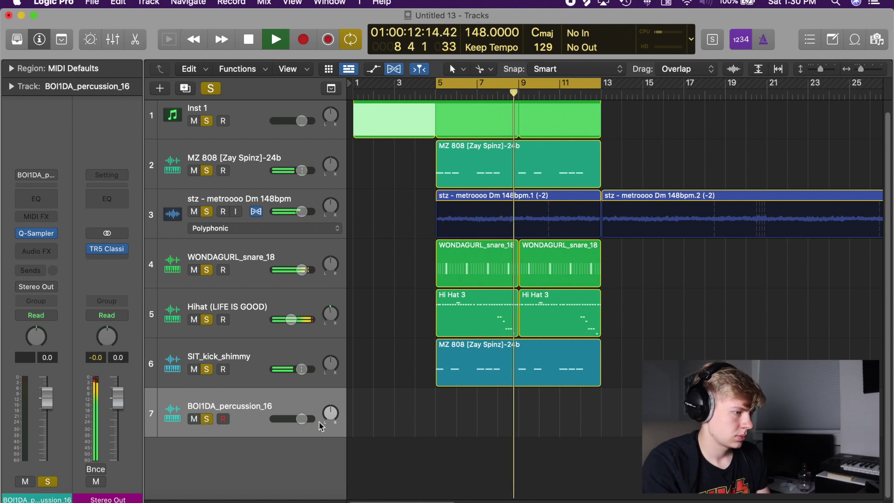
right_click(428, 413)
left_click(461, 374)
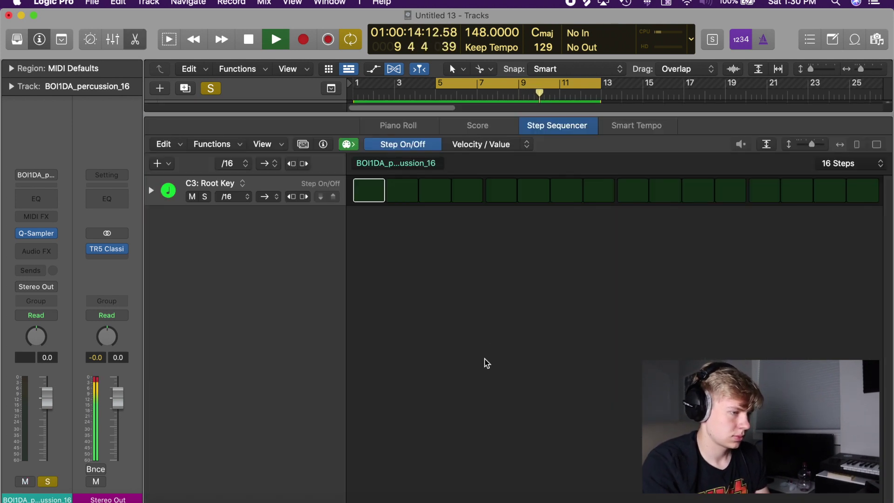
key("space")
Try percussion hits on single steps during playback and settle on steps 6 to 8 of the root-key row.
left_click(367, 199)
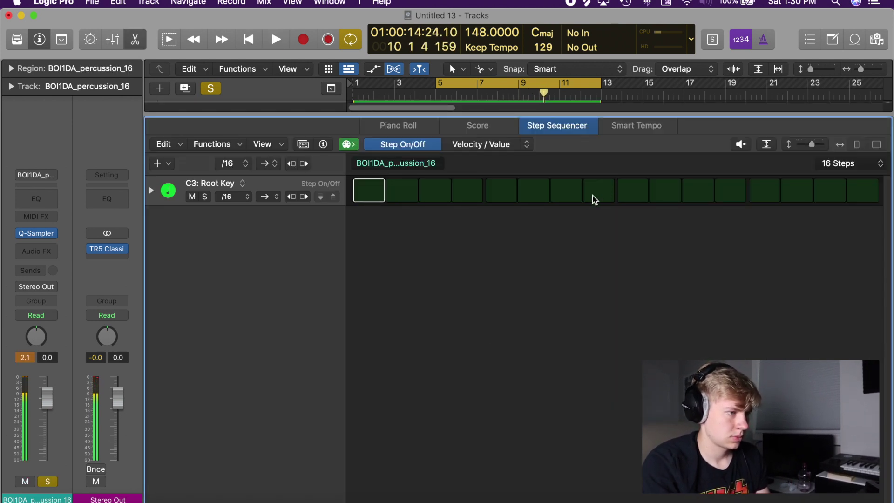
left_click(569, 192)
key("space")
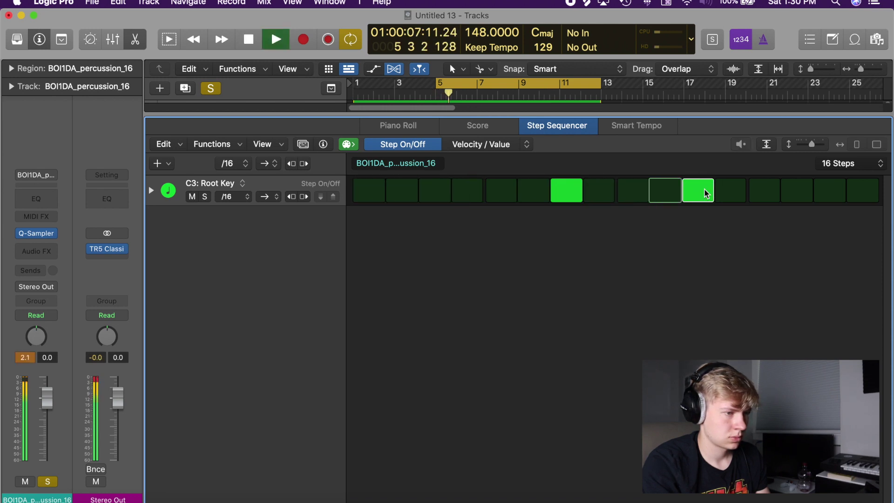
left_click(702, 193)
key("space")
left_click_drag(546, 195, 582, 196)
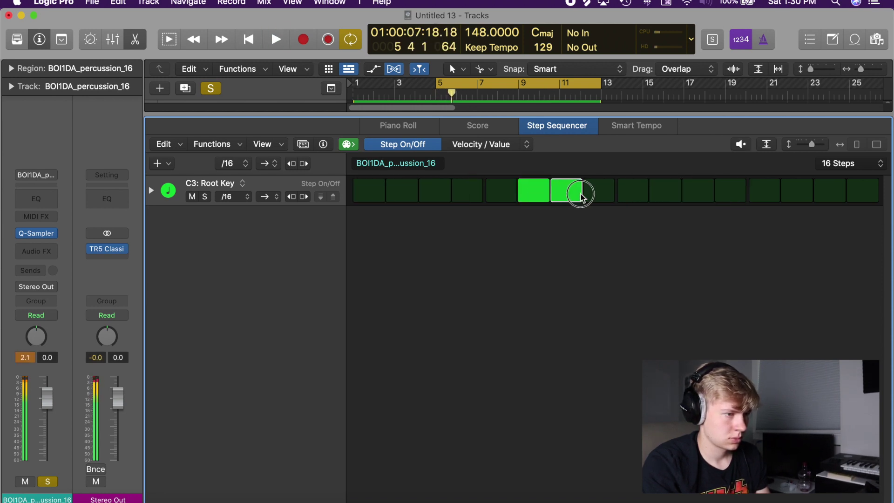
Set the velocities of percussion steps 6, 7 and 8 to 11, 13 and 15, and play the pattern.
left_click(151, 190)
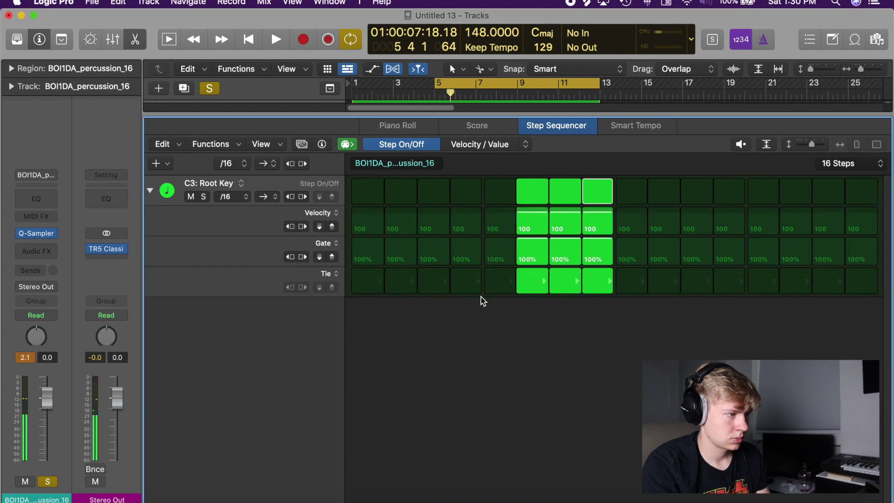
left_click_drag(521, 236, 591, 242)
key("space")
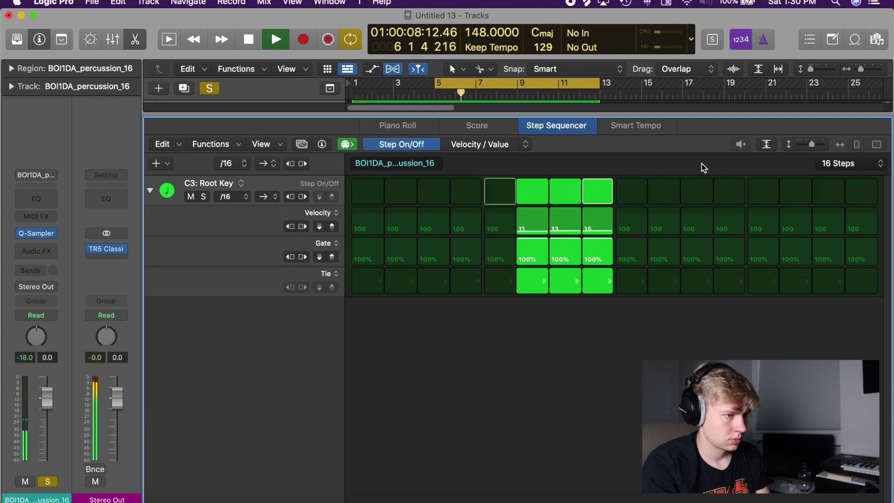
Set the percussion pattern length to 64 steps.
left_click(858, 168)
left_click(857, 220)
key("space")
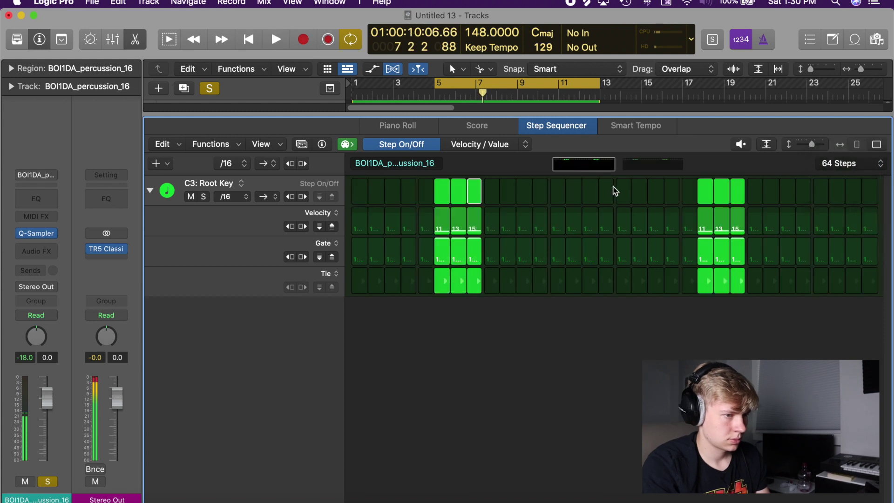
Clear the percussion hits on steps 22 to 24 and 54 to 56, and play the full beat.
left_click_drag(702, 188, 769, 189)
left_click(647, 161)
left_click_drag(702, 191, 793, 190)
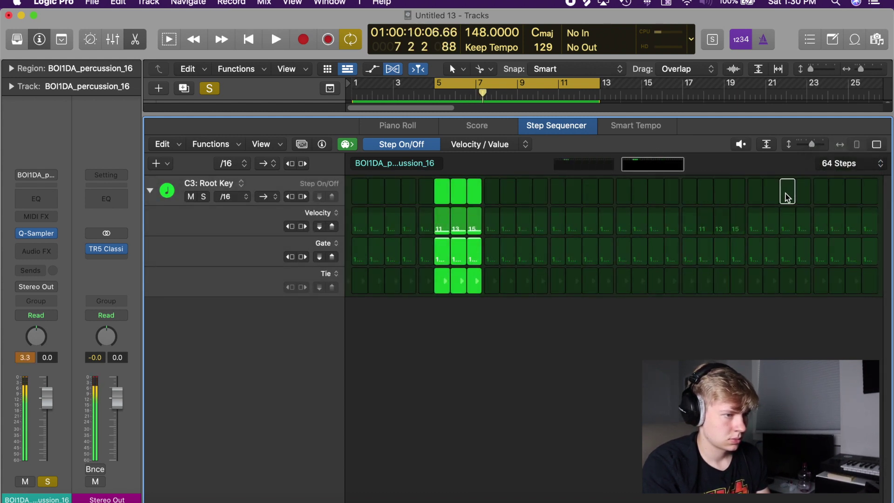
key("e")
key("space")
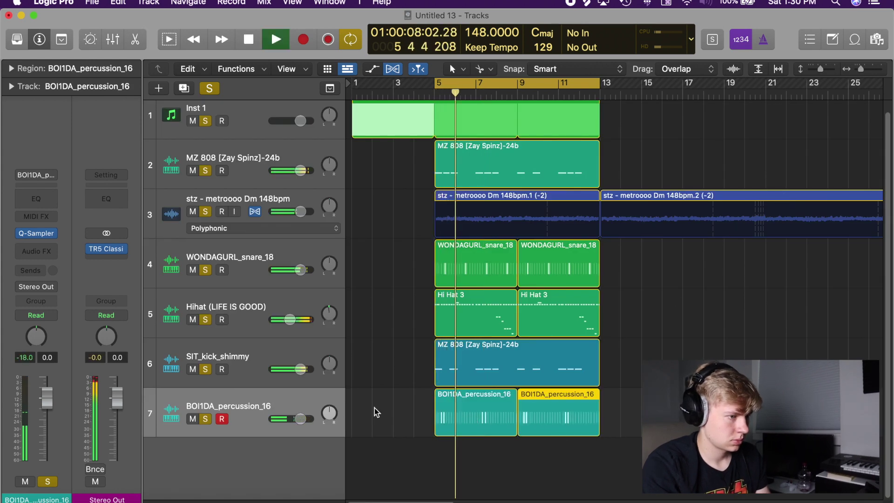
Insert the PanMan plug-in on the BOI1DA_percussion_16 track, listen to it in the beat, and reopen its window.
left_click(36, 251)
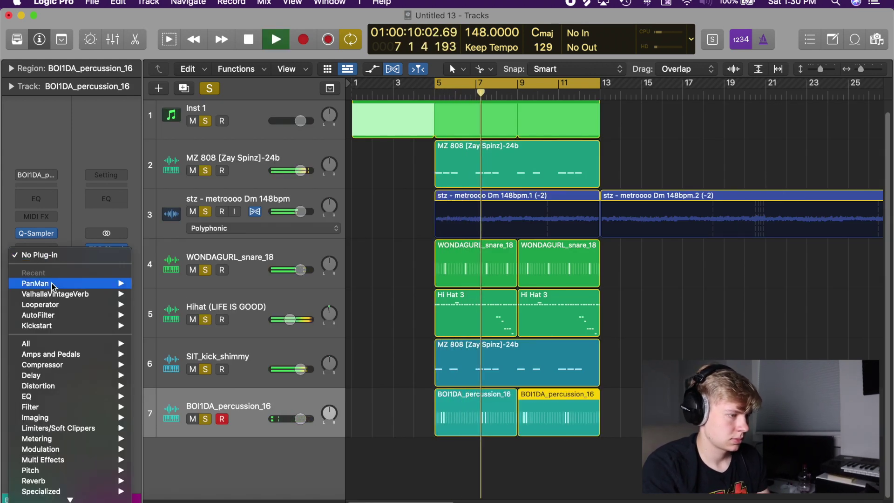
mouse_move(52, 283)
left_click(155, 283)
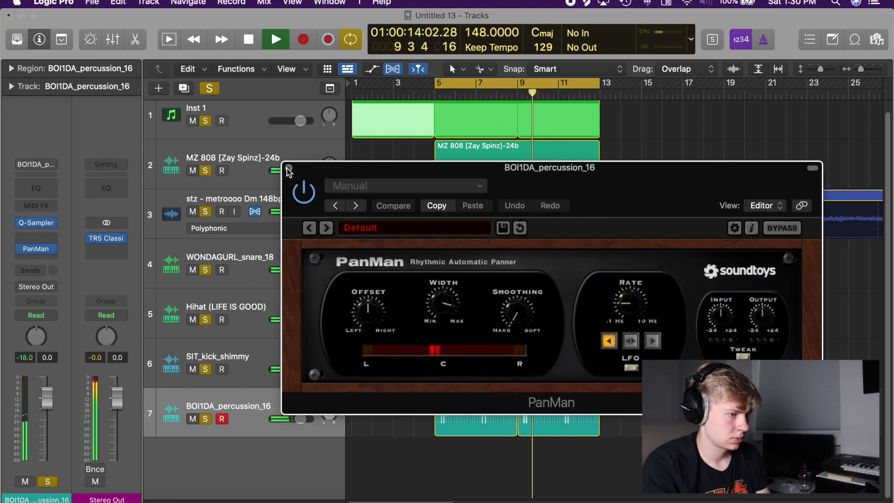
left_click(288, 169)
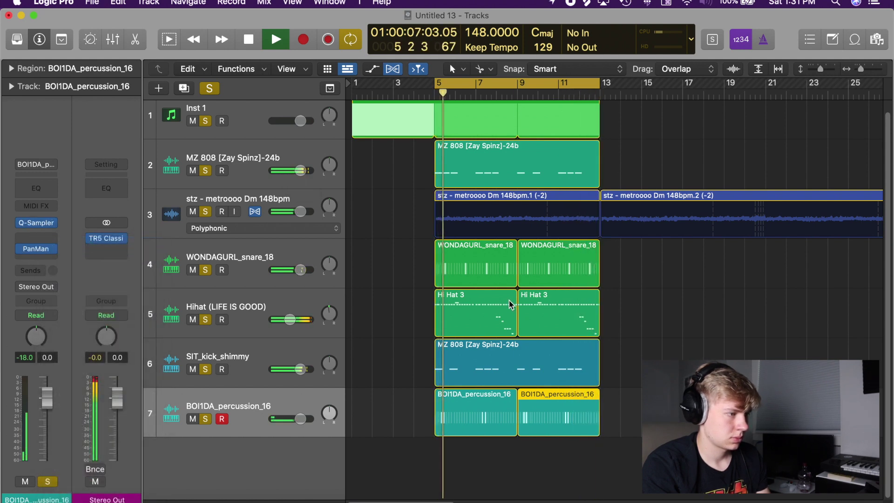
left_click(36, 249)
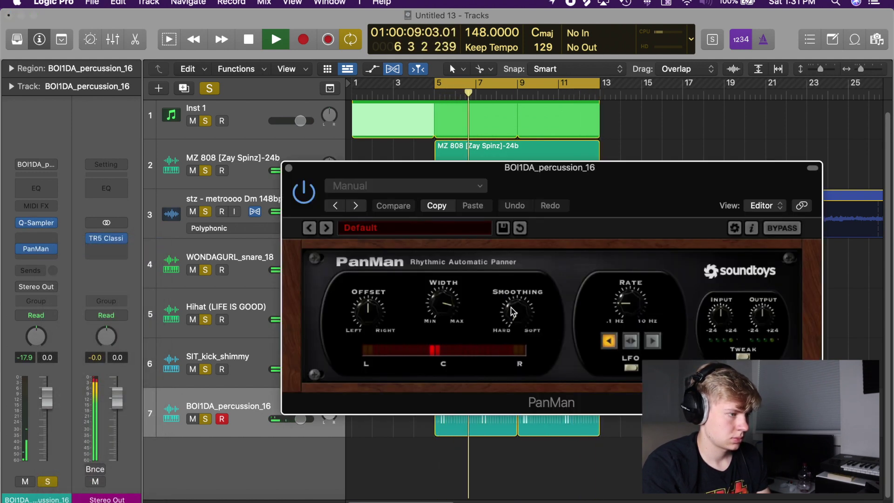
Set PanMan to back-and-forth panning with slightly less width and more smoothing, and lower the BOI1DA_percussion_16 volume to -4.4.
left_click(631, 341)
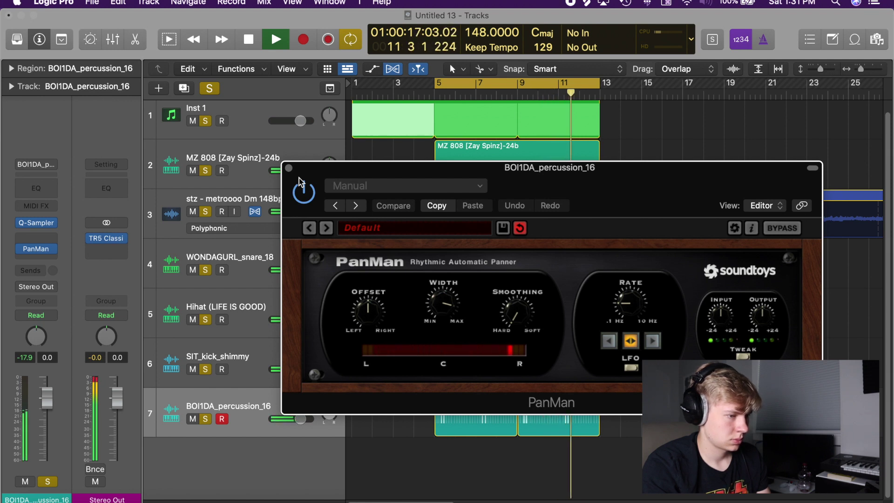
left_click_drag(454, 313, 455, 323)
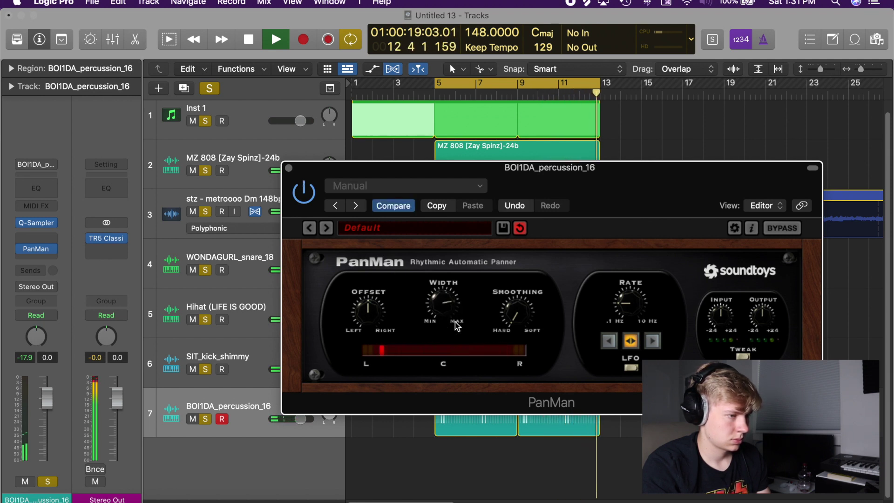
left_click_drag(512, 318, 516, 311)
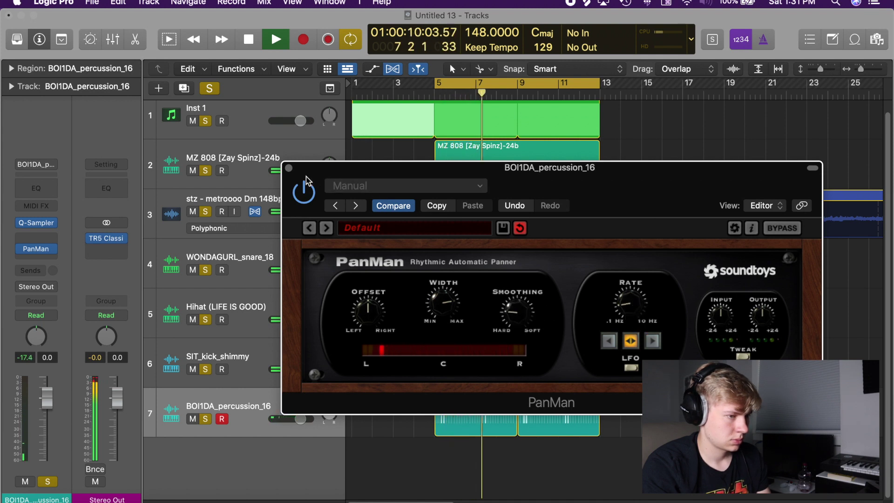
left_click(289, 169)
left_click_drag(301, 419, 292, 419)
Stop playback and open the PERCS folder of the SCORPION DRAKE drum kit in the file browser.
left_click(884, 44)
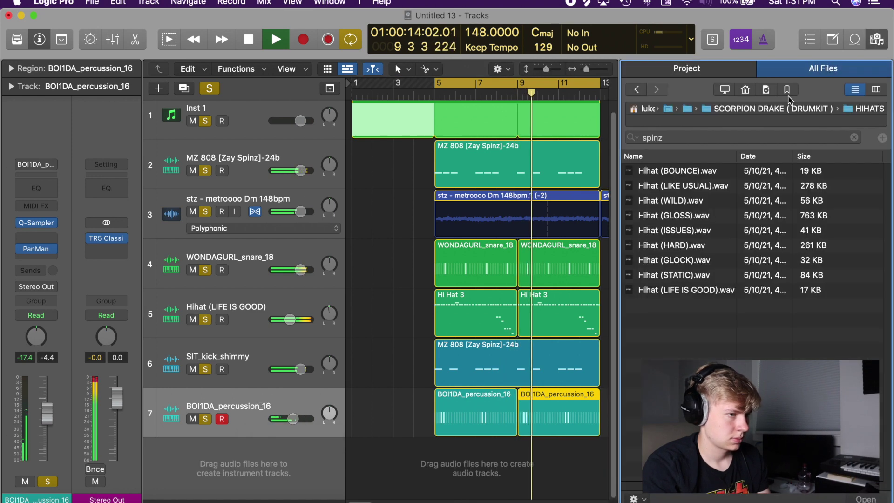
key("space")
left_click(637, 90)
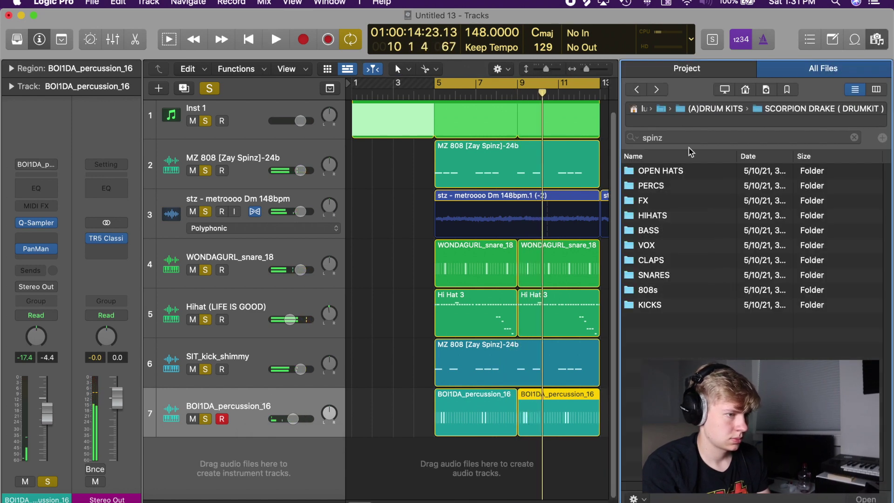
left_click(670, 186)
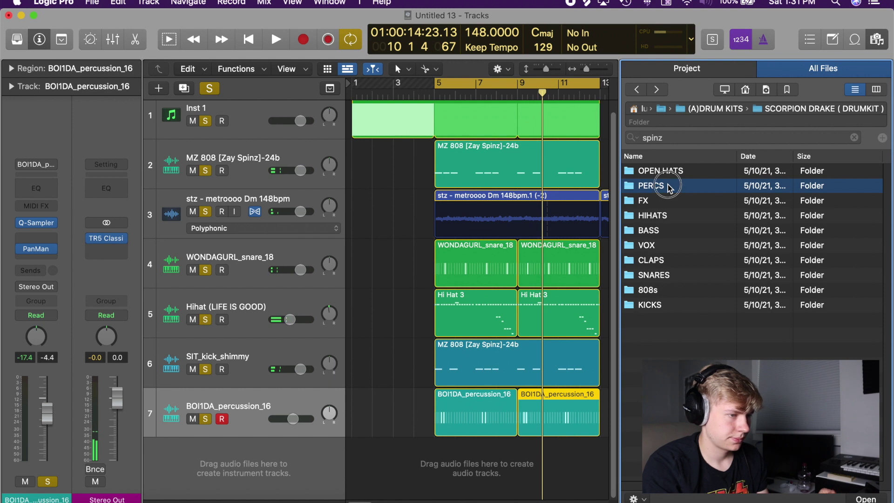
double_click(669, 187)
Audition the percussion samples in the PERCS folder, from PERC - YOO down to the end of the list.
left_click(671, 186)
left_click(682, 260)
left_click(684, 290)
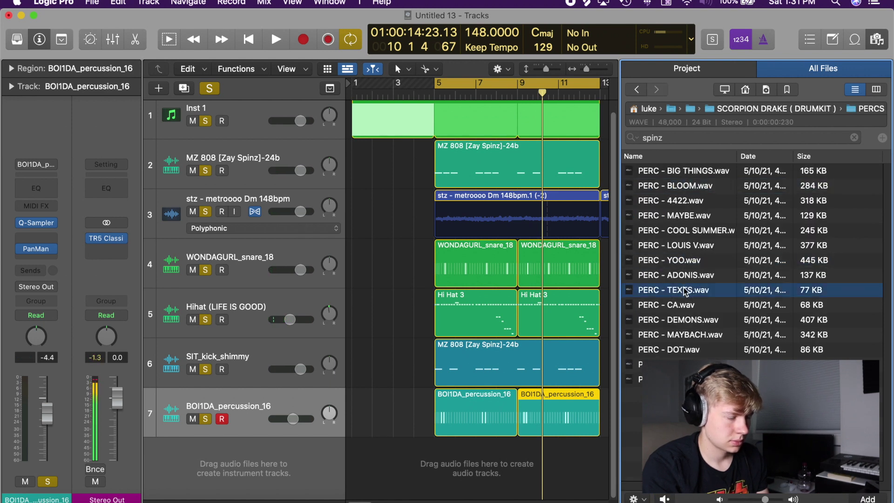
key("Up")
left_click(698, 321)
key("Down")
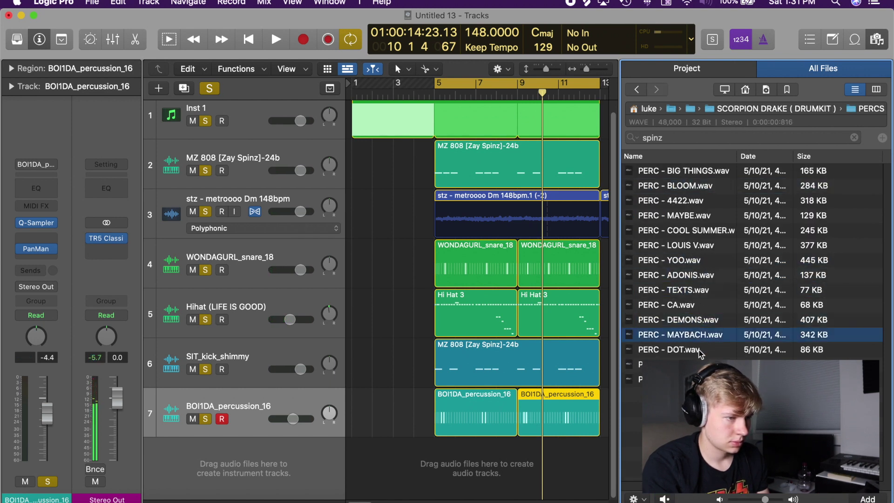
key("Down")
key("Down")
key("Up")
key("Down")
key("Down")
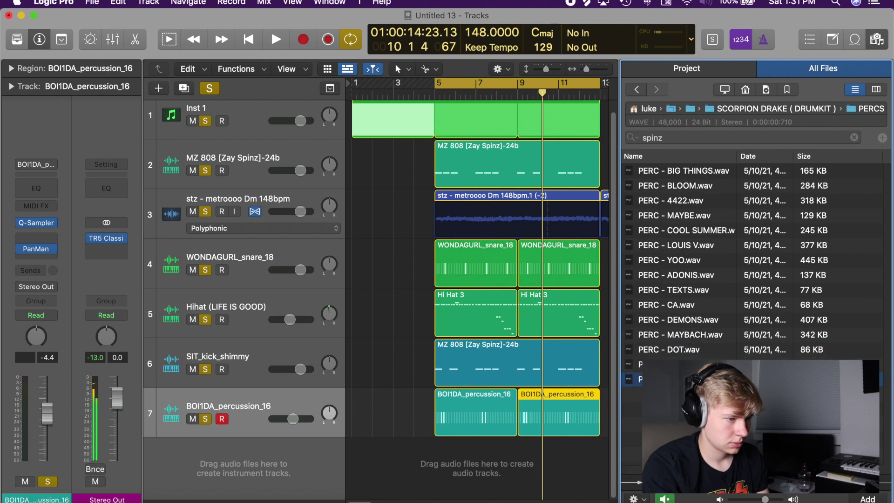
Add the PERC - SWISH sample as a new Quick Sampler track at the end of the track list and solo it.
left_click_drag(641, 364, 262, 411)
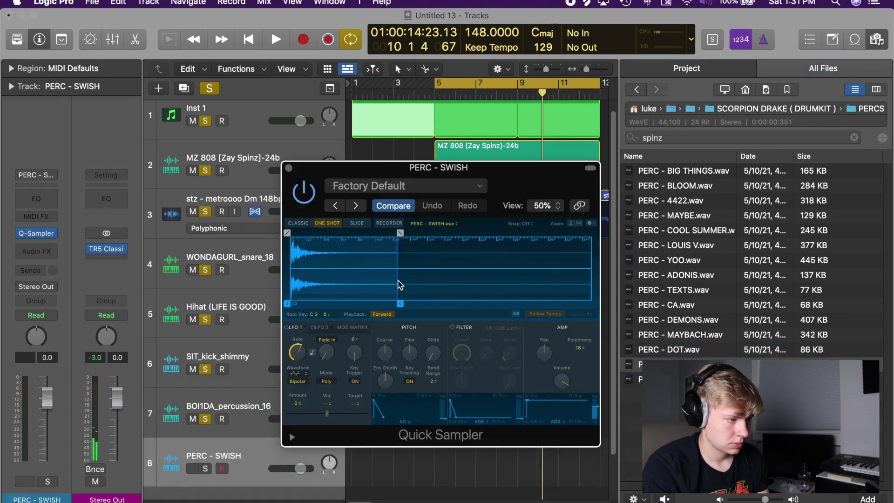
left_click(289, 168)
left_click(205, 468)
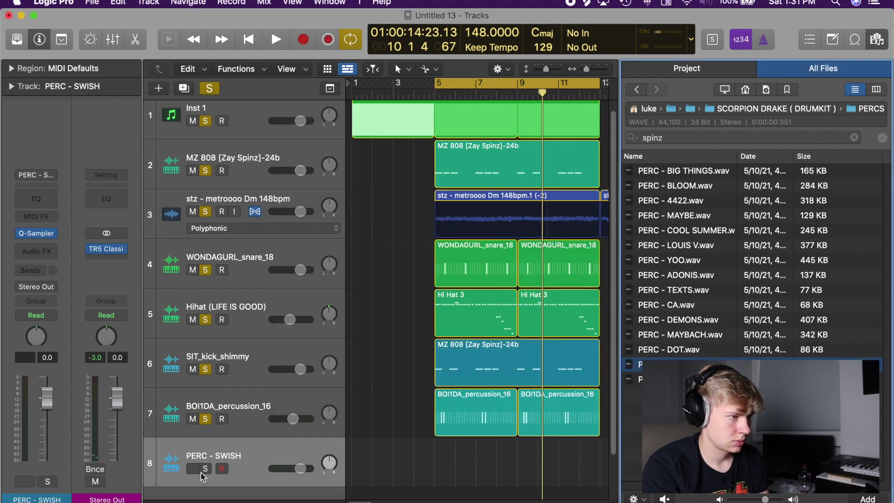
Create a pattern region at bar 5 on the PERC - SWISH track with hits on steps 7 and 15, and play it.
right_click(439, 463)
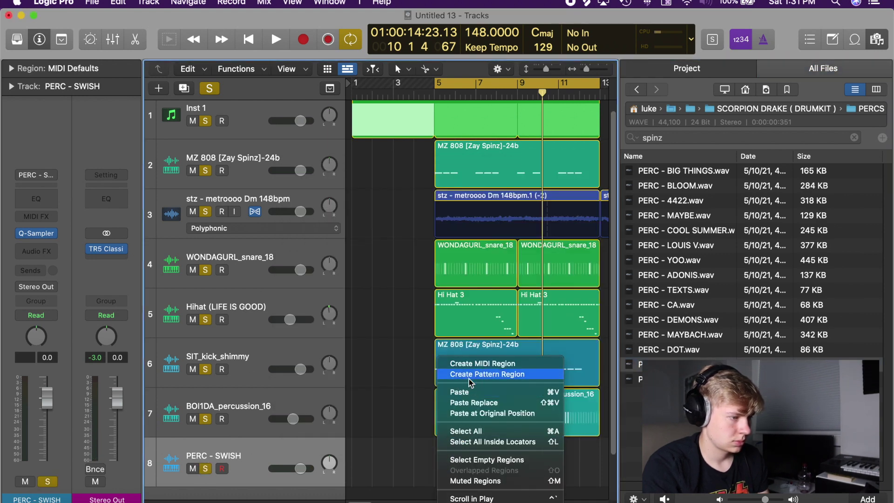
left_click(466, 374)
left_click(455, 190)
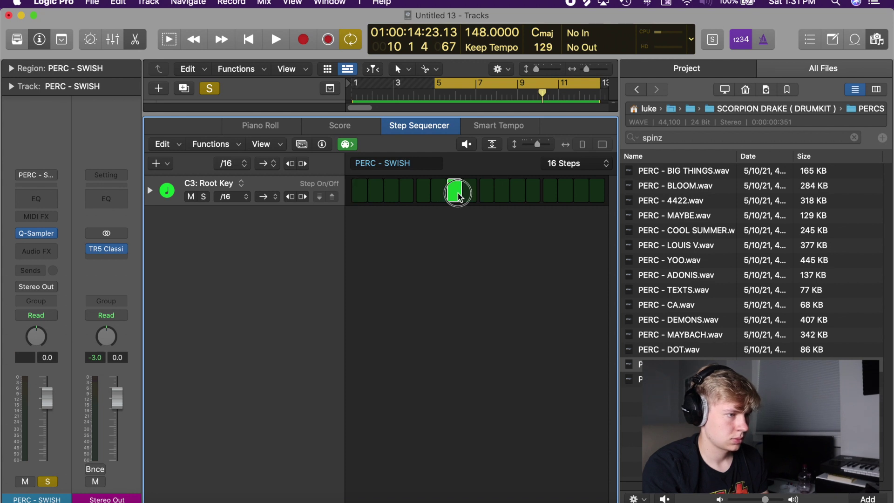
left_click(581, 193)
key("space")
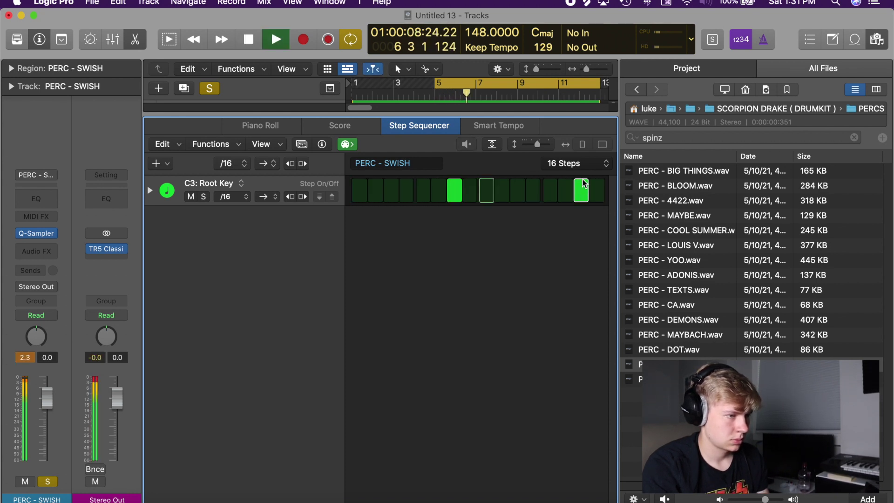
Try extra PERC - SWISH hits on steps 1 and 3, checking each variation against the beat.
key("space")
left_click(392, 193)
key("space")
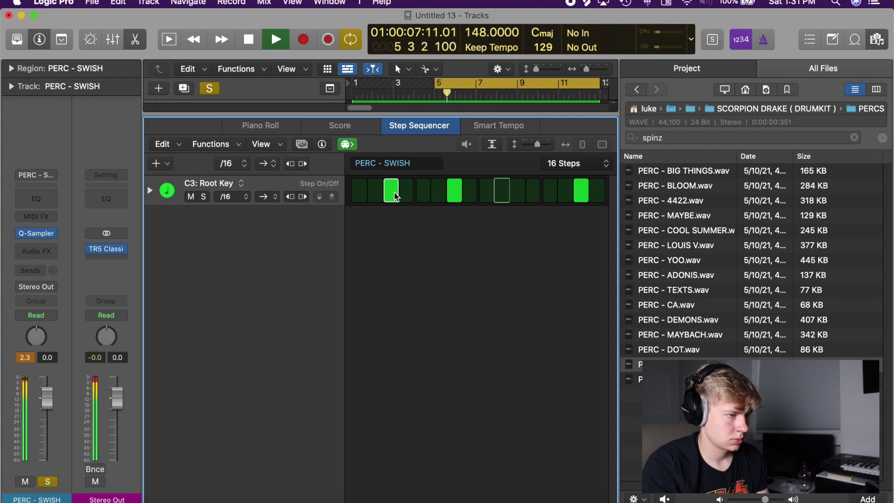
key("space")
left_click(391, 193)
left_click_drag(360, 193, 369, 196)
key("space")
key("space")
left_click(369, 194)
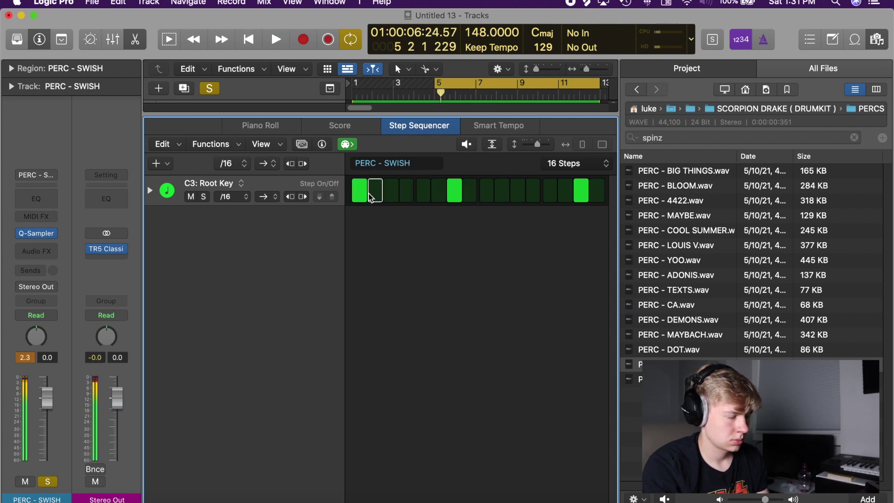
key("space")
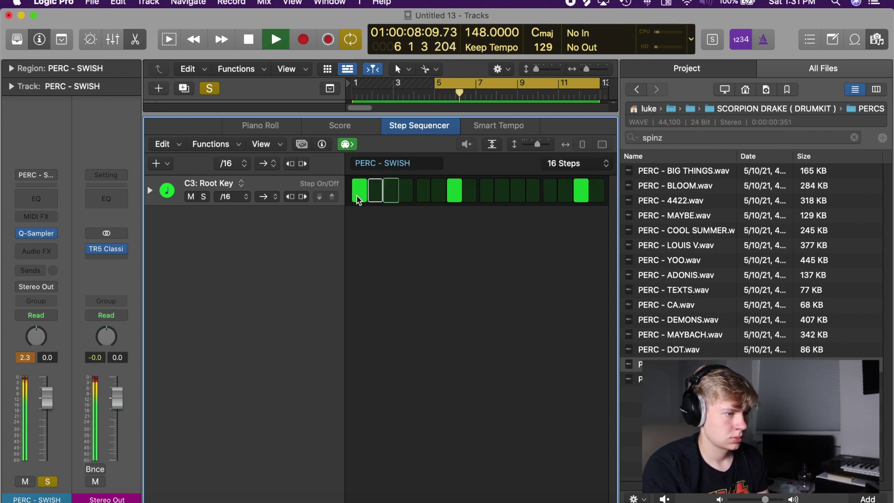
key("space")
left_click(360, 194)
left_click(386, 194)
key("space")
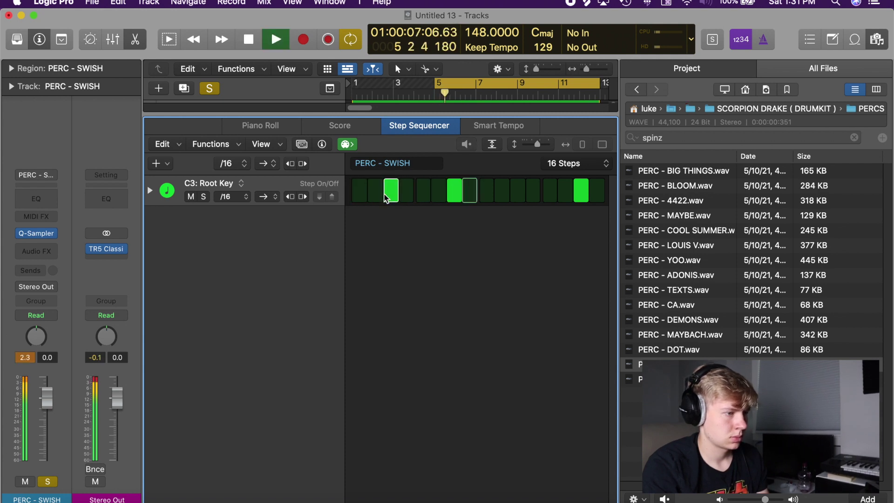
left_click(387, 195)
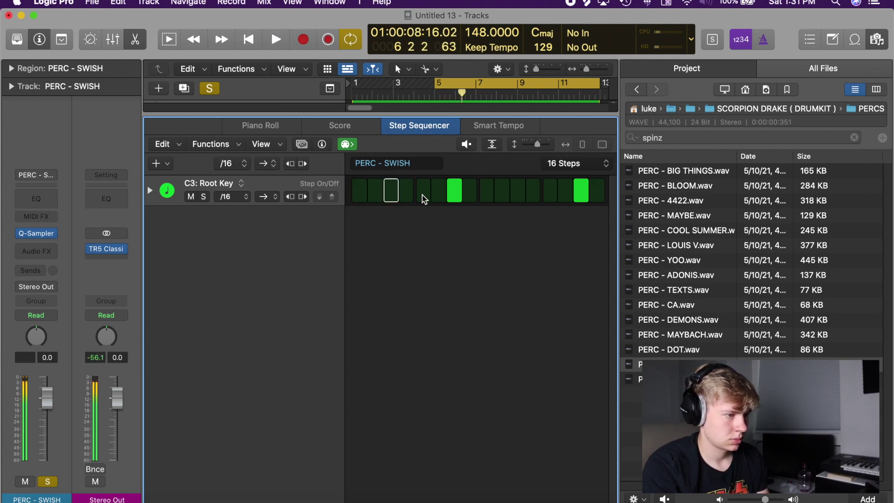
Clear the PERC - SWISH hit on step 7, play the beat, and set the pattern length to 64 steps.
key("space")
left_click(455, 192)
key("space")
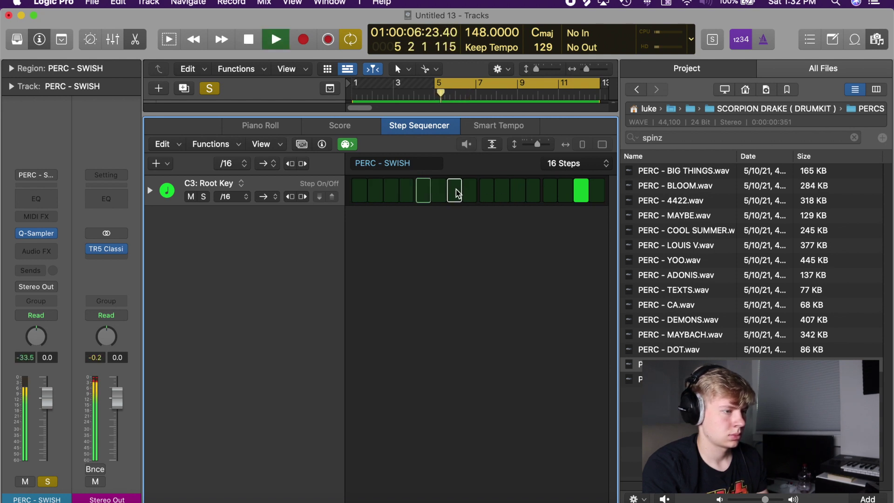
left_click(577, 163)
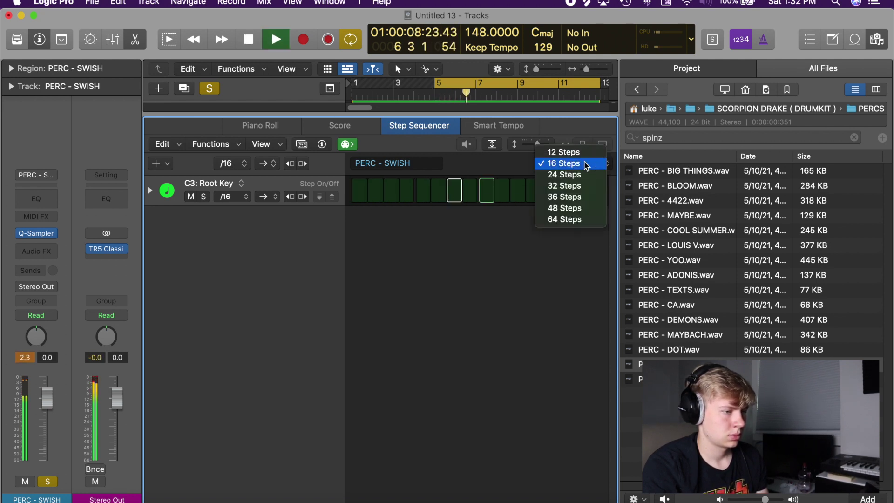
left_click(566, 218)
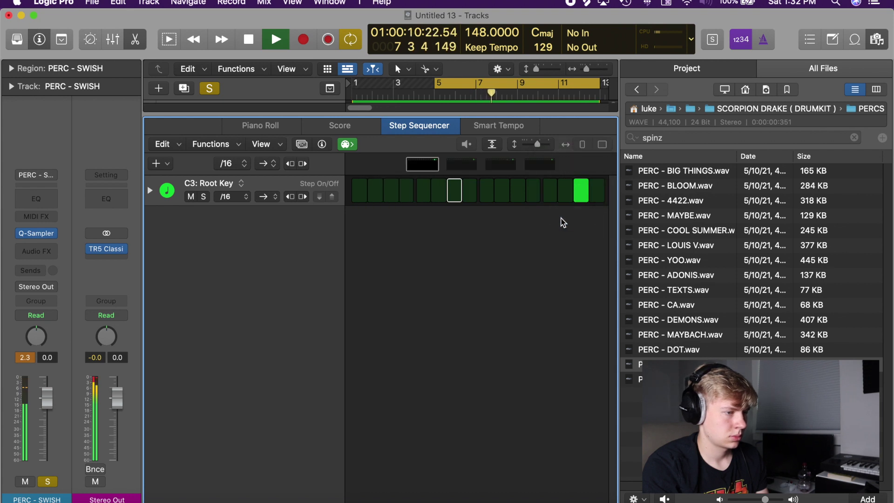
Add a PERC - SWISH hit on step 59, the eleventh step of the fourth page, and play the beat.
key("space")
left_click(501, 164)
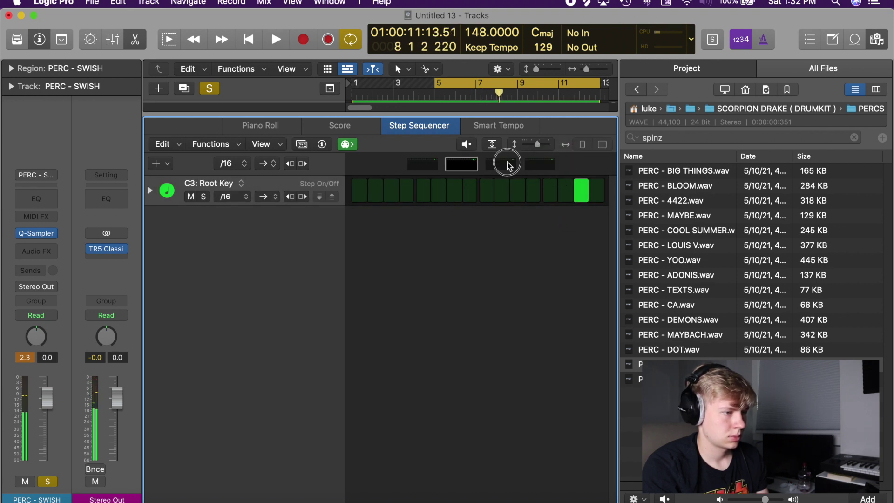
left_click(539, 163)
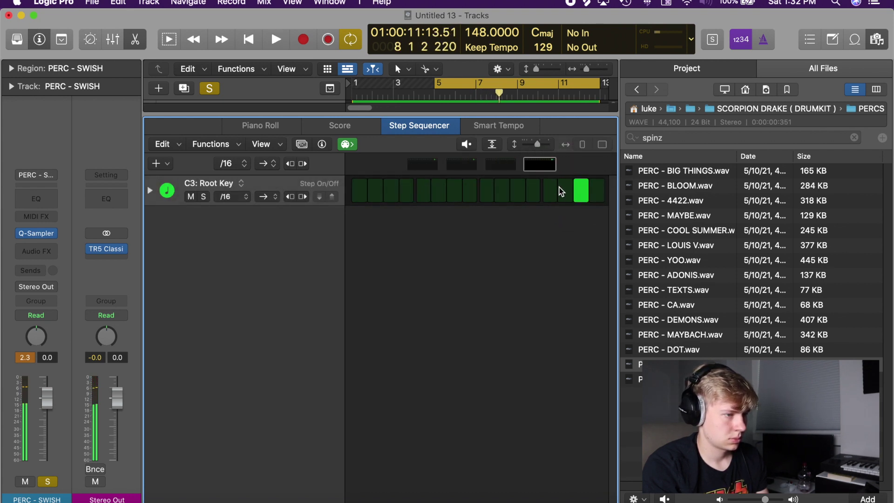
left_click(521, 198)
key("space")
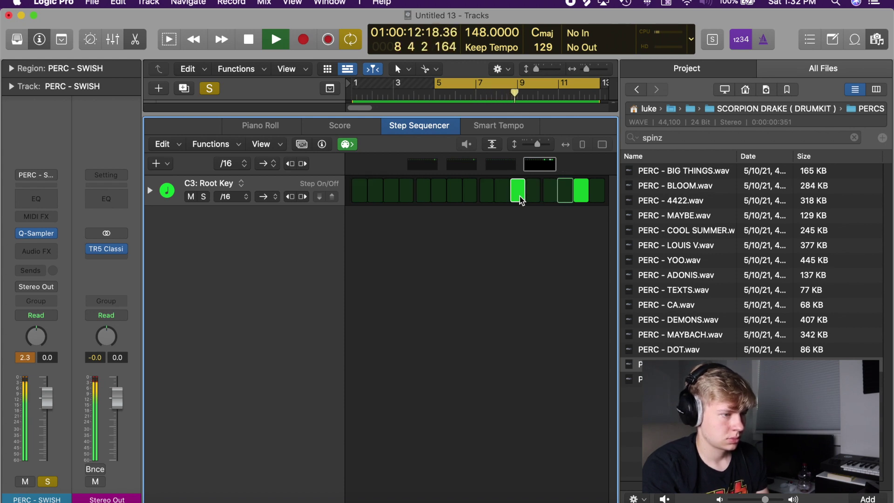
Return to the arrangement, repeat the PERC - SWISH region once up to bar 13, and stop playback.
key("e")
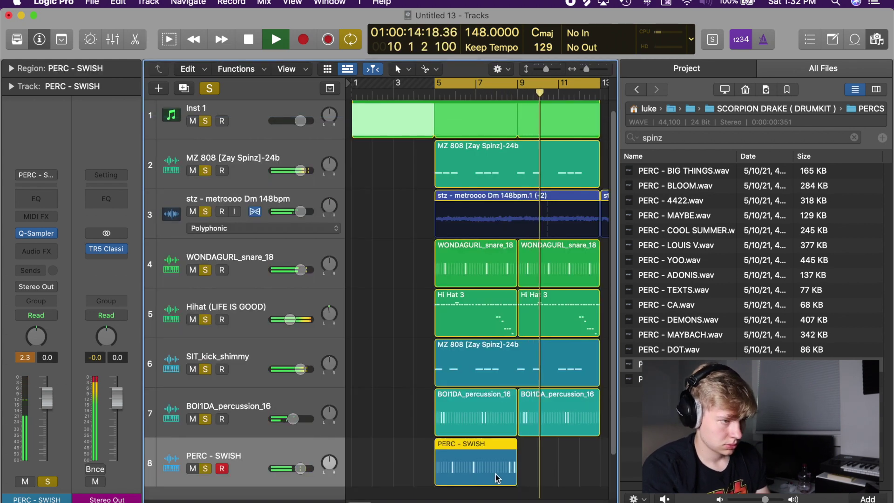
key("super+r")
key("space")
Audition PERC - BIG THINGS and the samples in the drum kit's OPEN HATS folder.
left_click(680, 262)
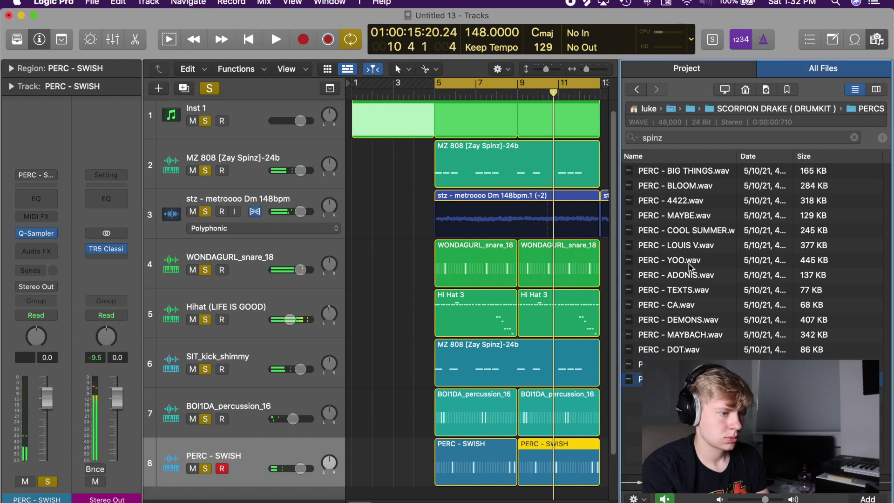
left_click(687, 171)
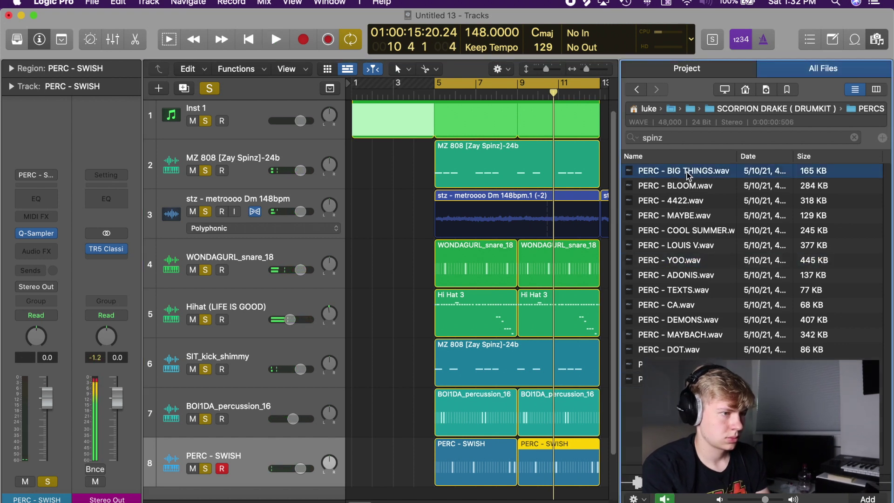
left_click(636, 89)
double_click(654, 171)
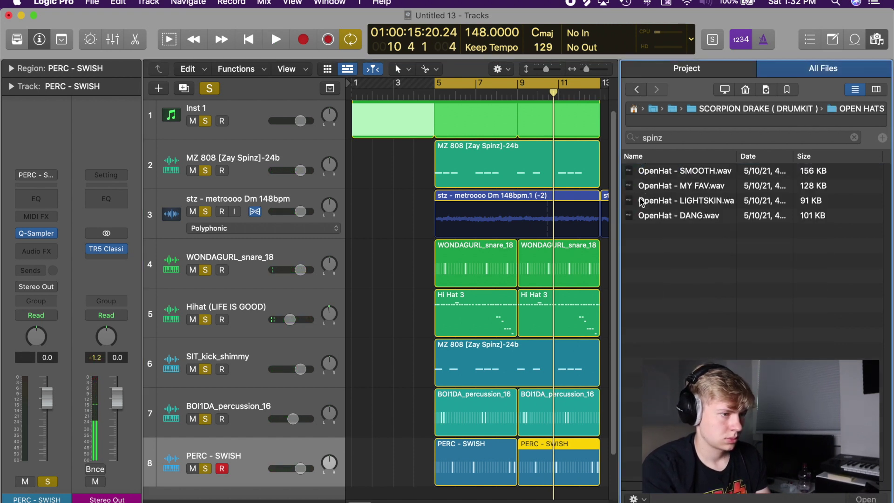
left_click(667, 186)
left_click(665, 219)
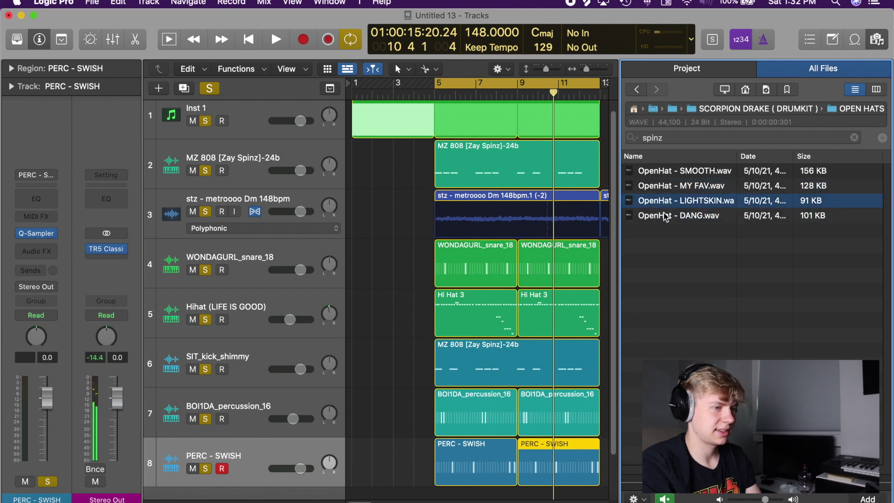
Add the OpenHat - DANG sample as a new soloed Quick Sampler track below PERC - SWISH, and play the beat.
left_click_drag(658, 217, 214, 412)
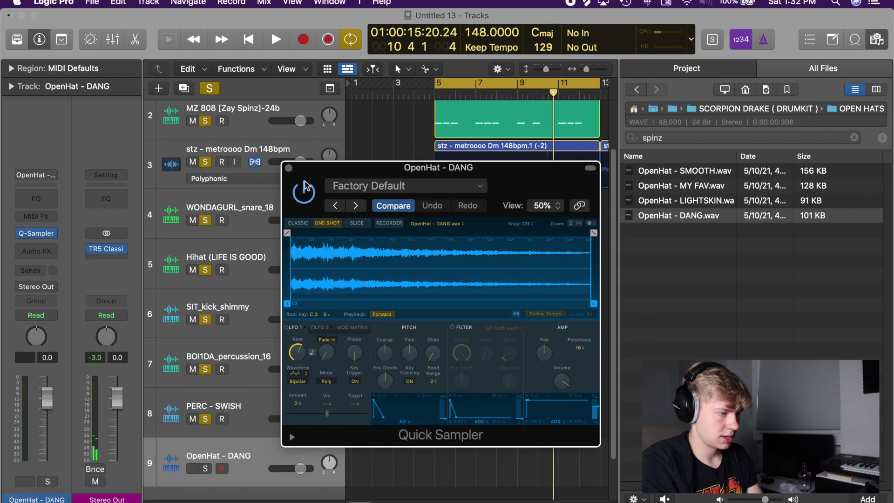
left_click(289, 167)
key("space")
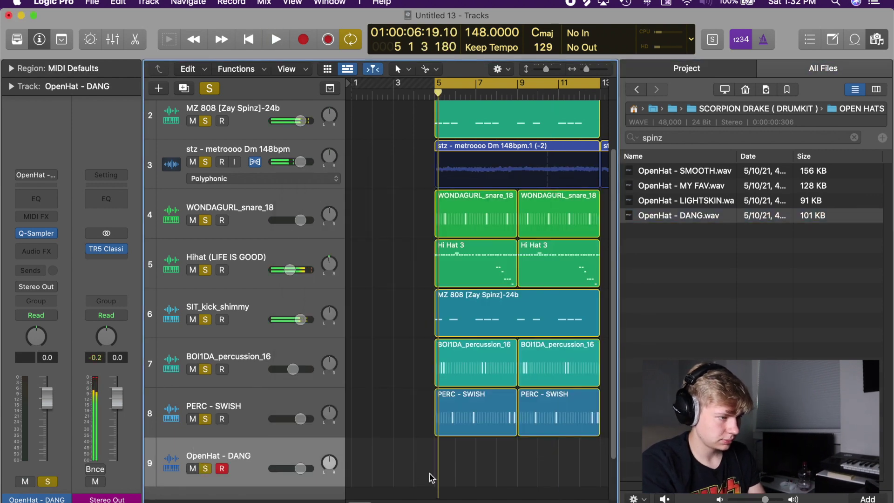
Create a pattern region at bar 5 on the OpenHat - DANG track with hits on steps 1, 7 and 13, auditioning them during playback.
right_click(442, 463)
left_click(495, 375)
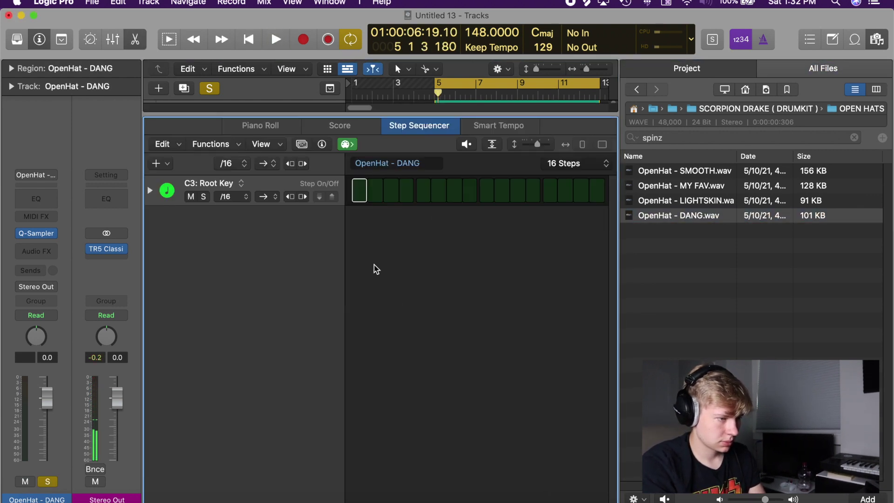
left_click(361, 191)
key("space")
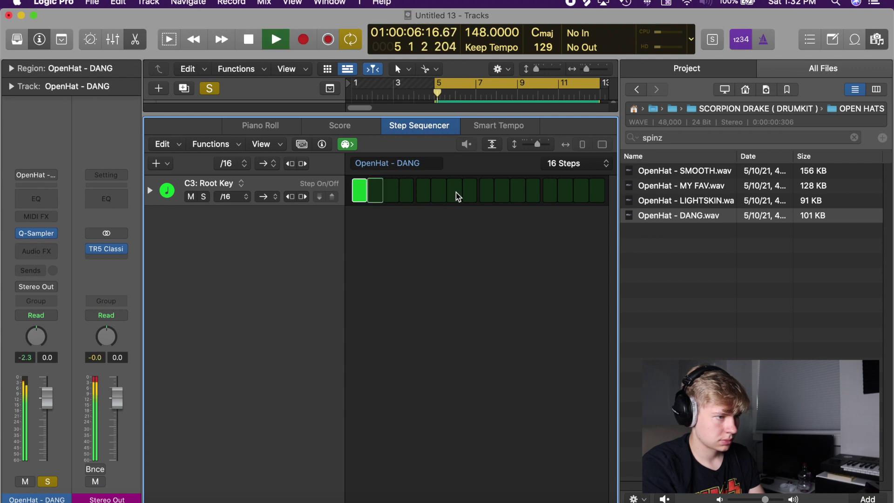
left_click(456, 192)
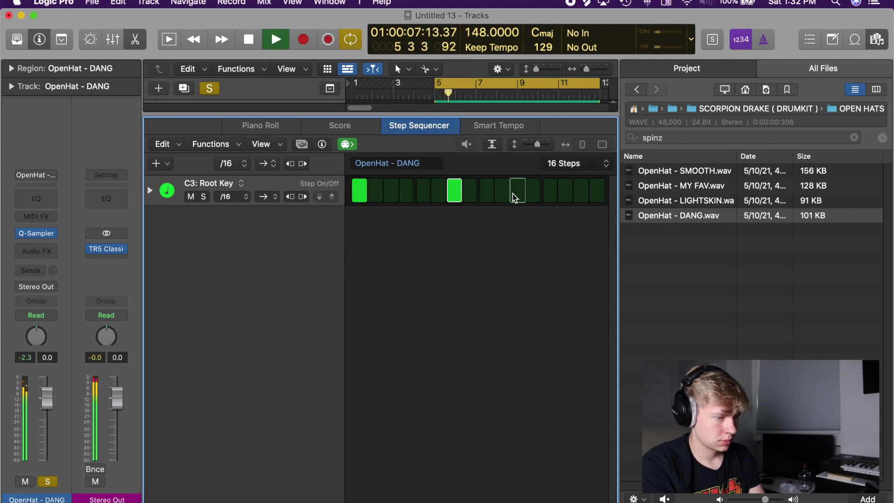
left_click(551, 200)
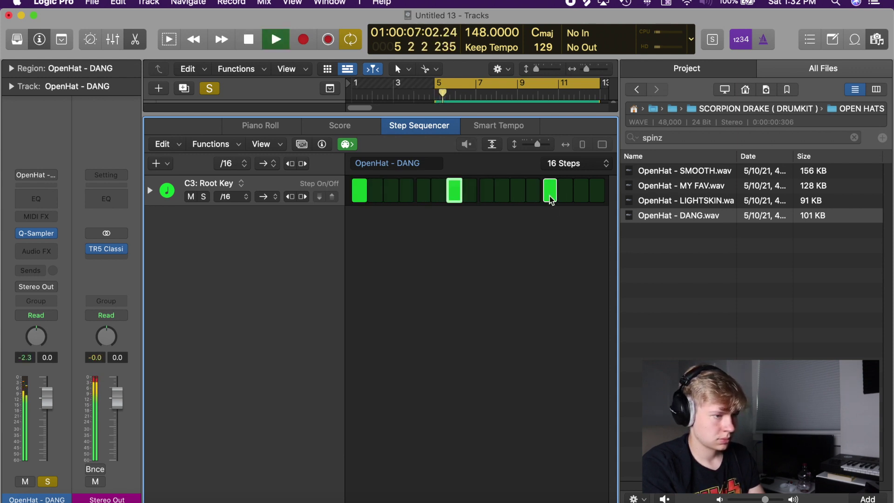
Extend the OpenHat - DANG pattern to 32 steps, clear every hit on its second page, and play the beat.
left_click(565, 164)
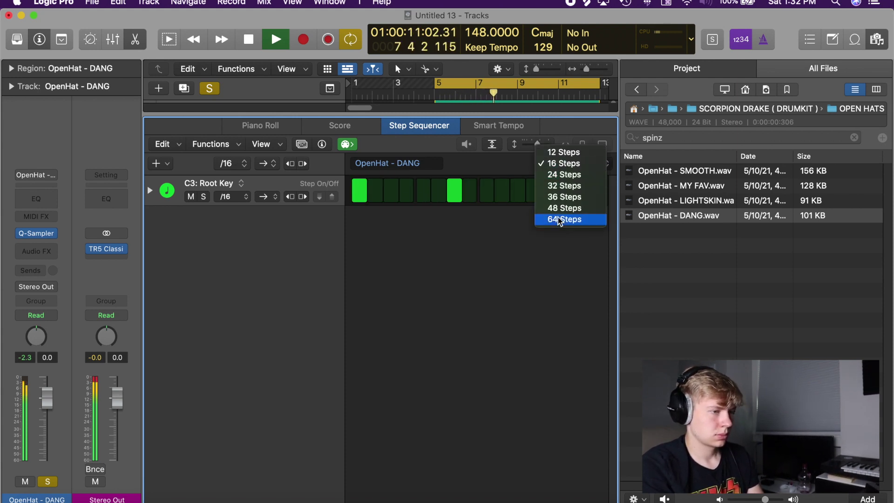
left_click(489, 233)
key("space")
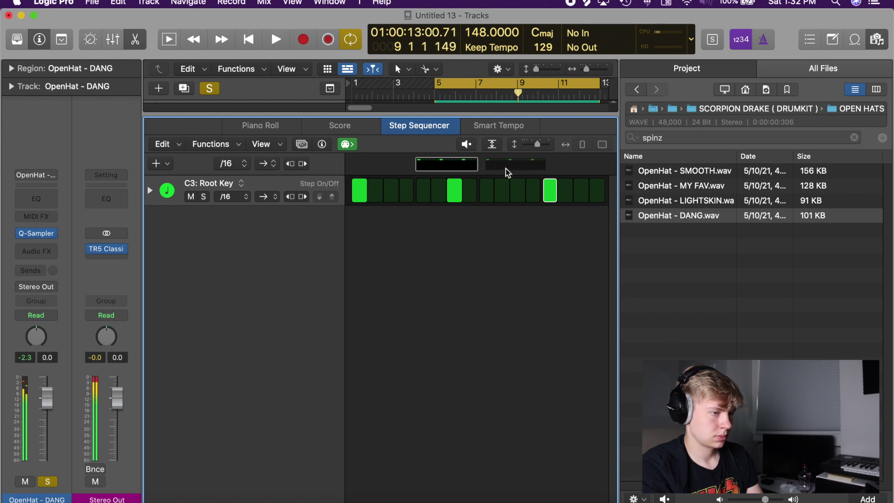
left_click(516, 165)
left_click(453, 190)
left_click_drag(361, 191, 547, 208)
key("space")
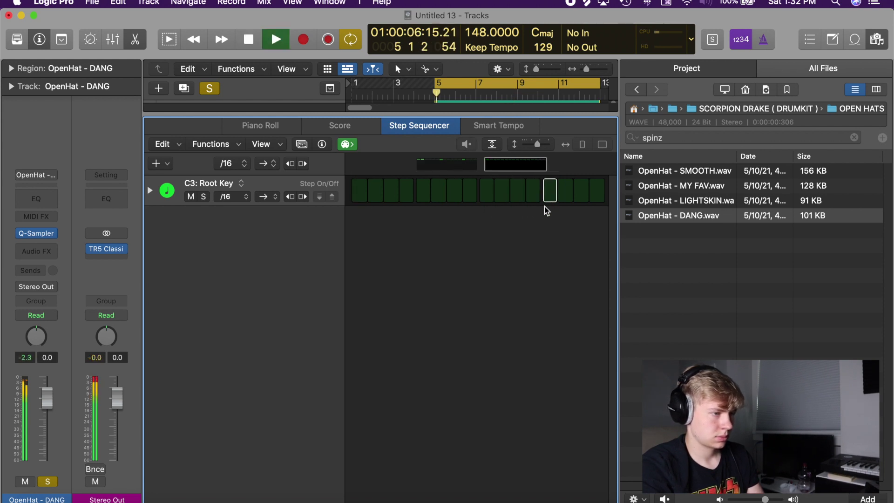
Repeat the OpenHat - DANG region once up to bar 13 and set its track volume to -8.2 dB.
key("e")
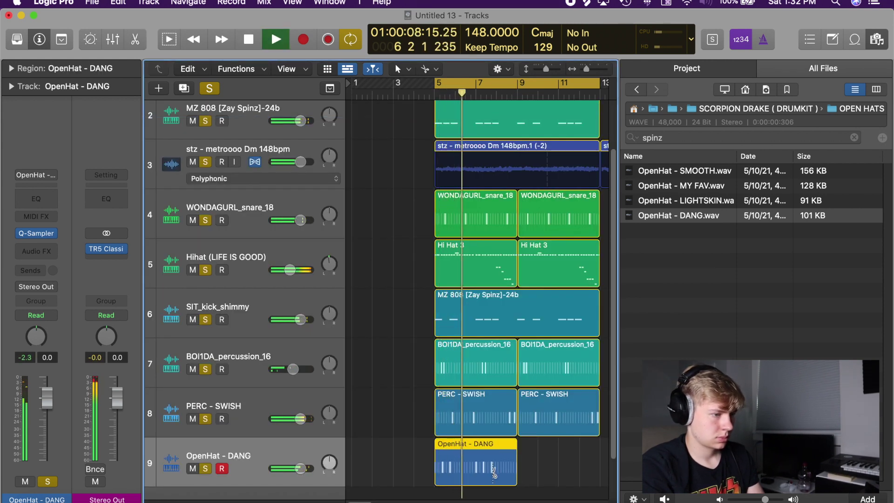
key("super+r")
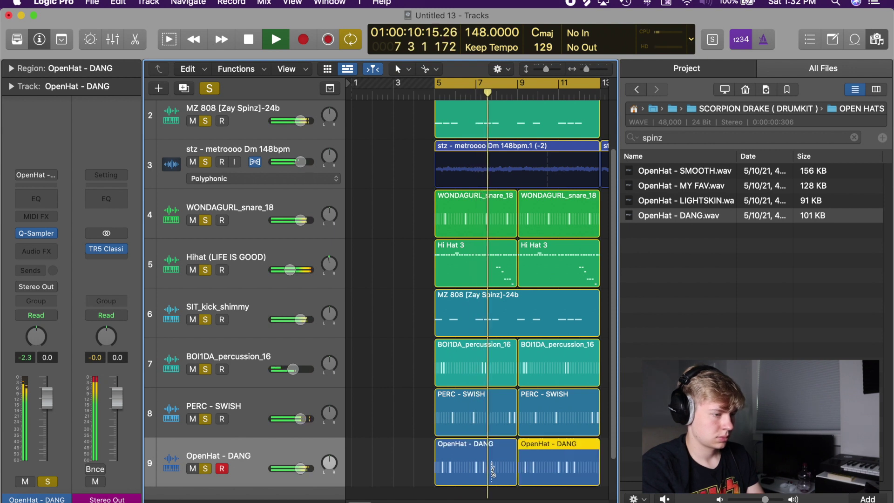
left_click_drag(300, 468, 248, 475)
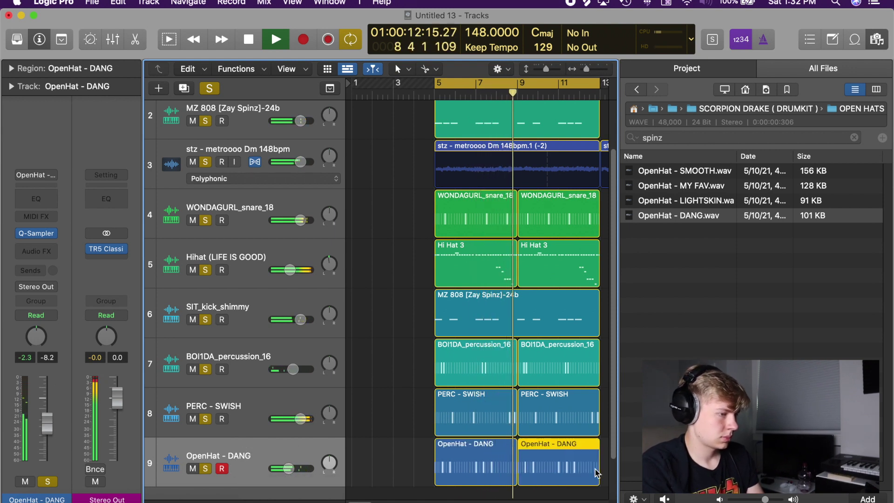
Lower the velocities of the three first-page OpenHat - DANG hits to about 30 and play the beat.
left_click_drag(409, 455, 575, 469)
key("e")
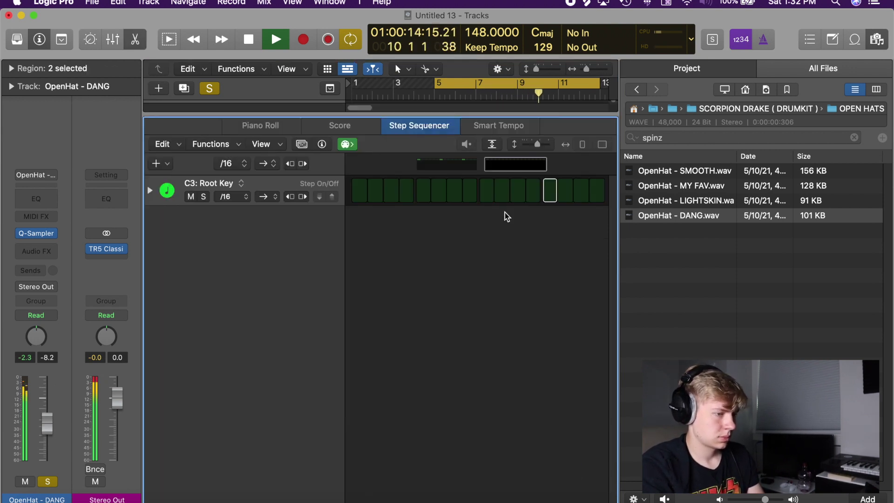
key("space")
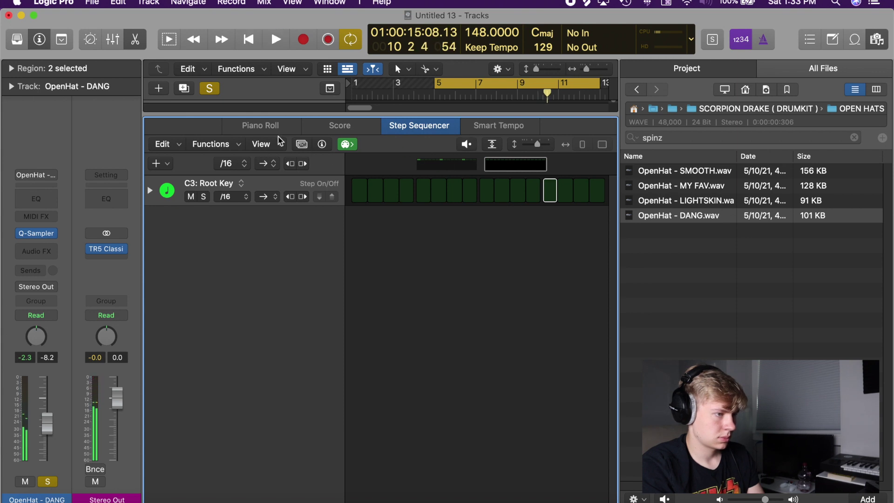
left_click(150, 190)
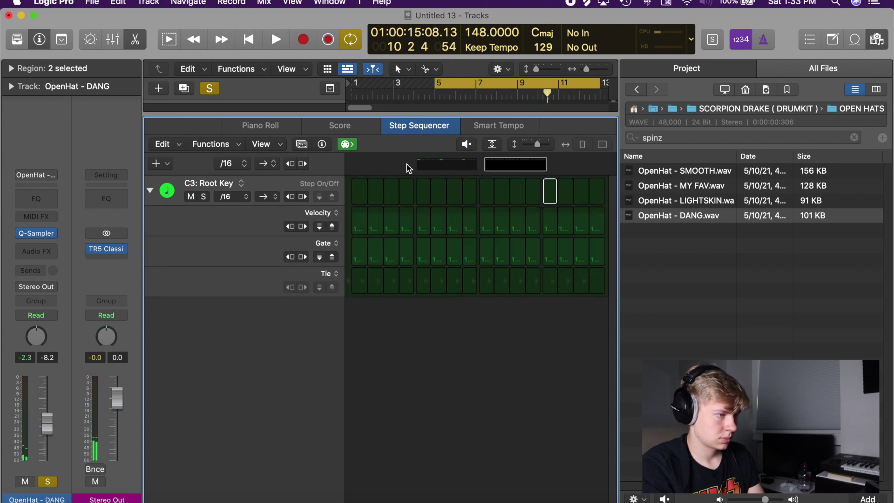
left_click(445, 163)
mouse_move(365, 223)
left_mouse_down()
mouse_move(362, 233)
mouse_move(545, 231)
left_mouse_up()
key("space")
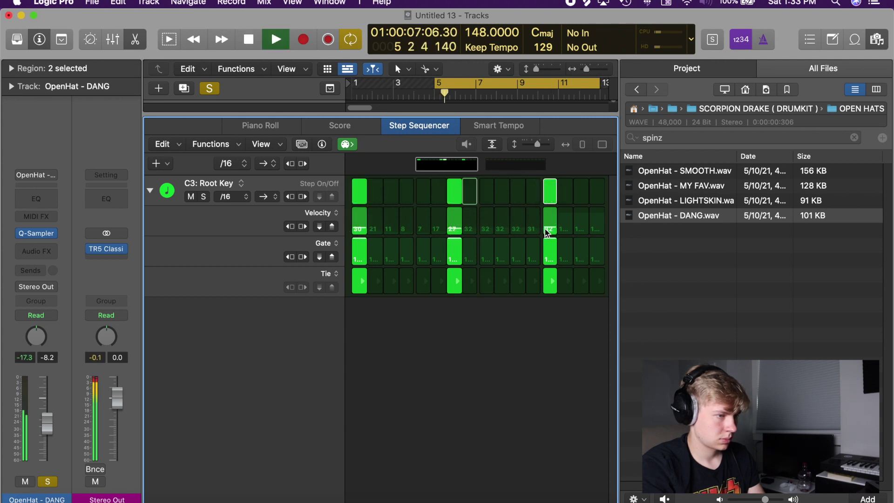
Hide the file browser, check the steps of the second OpenHat - DANG region, and return to the arrangement with the beat playing.
key("e")
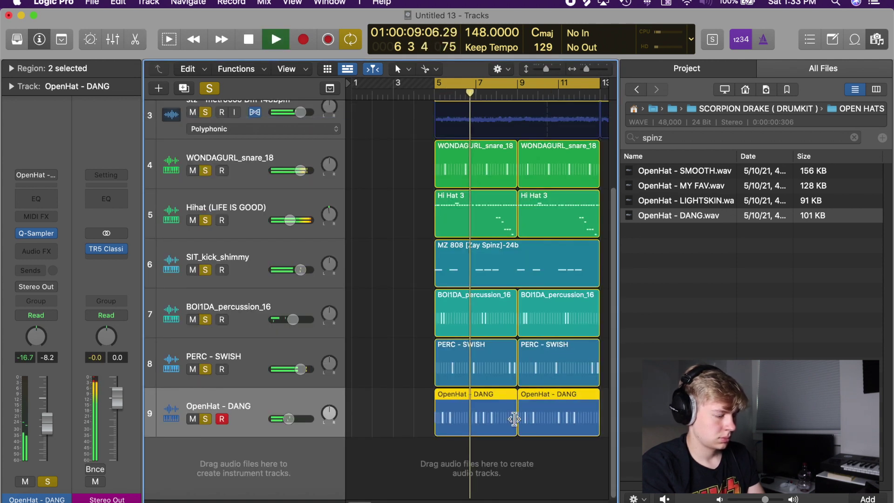
left_click(525, 466)
key("f")
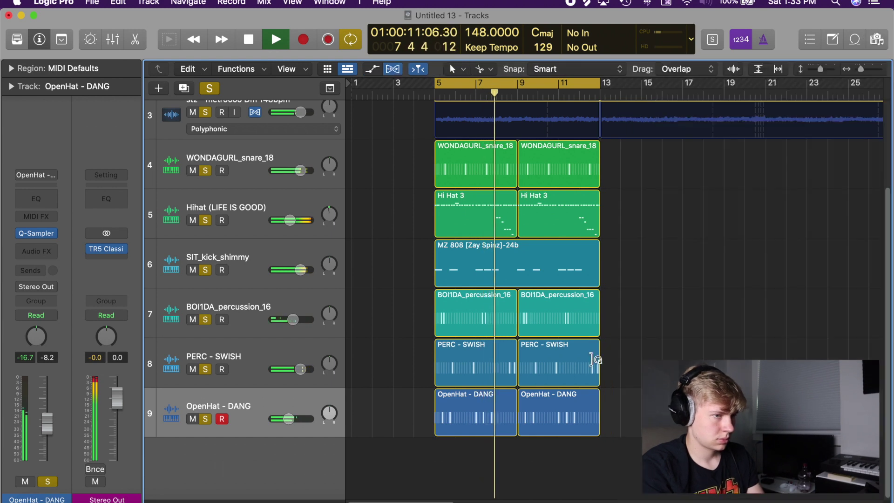
left_click(555, 410)
key("e")
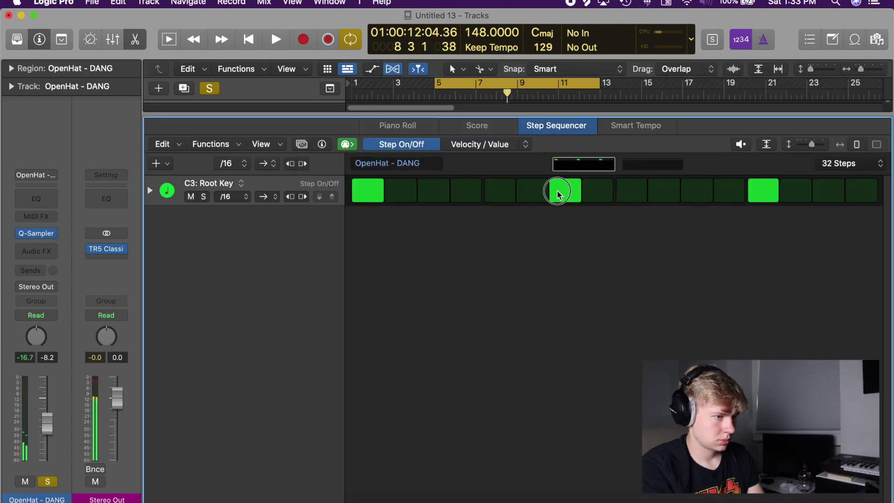
key("e")
key("space")
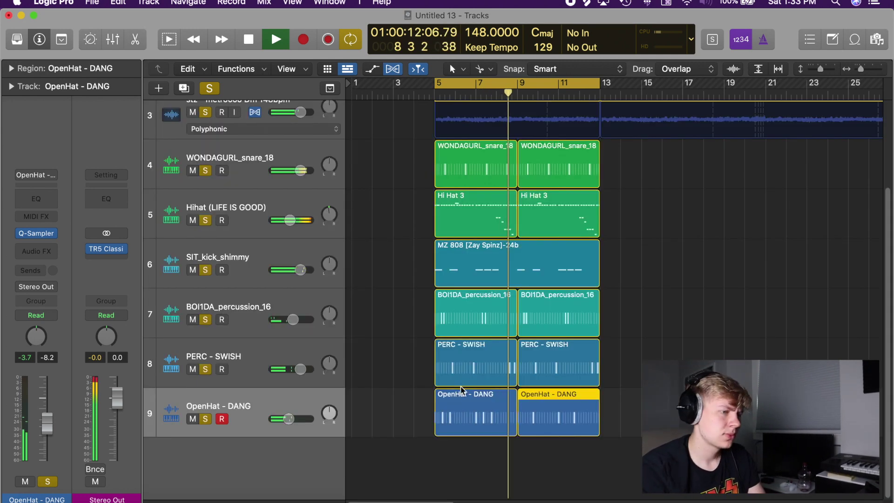
left_click(42, 250)
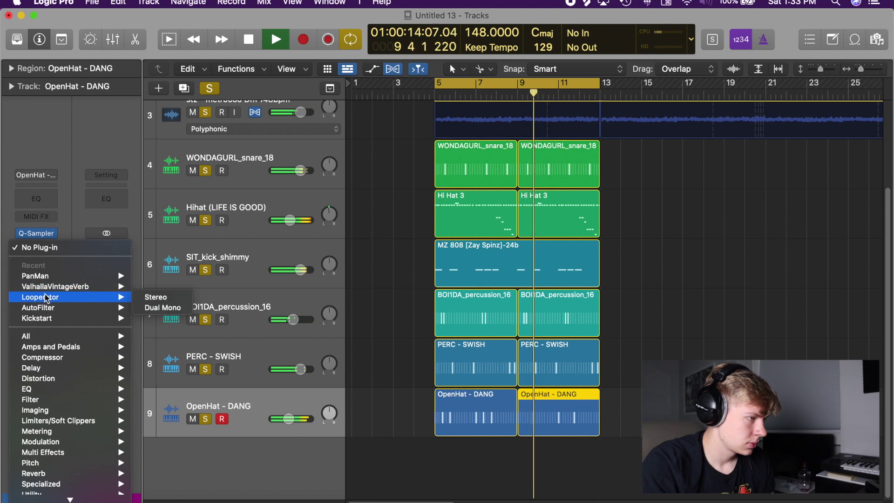
mouse_move(66, 320)
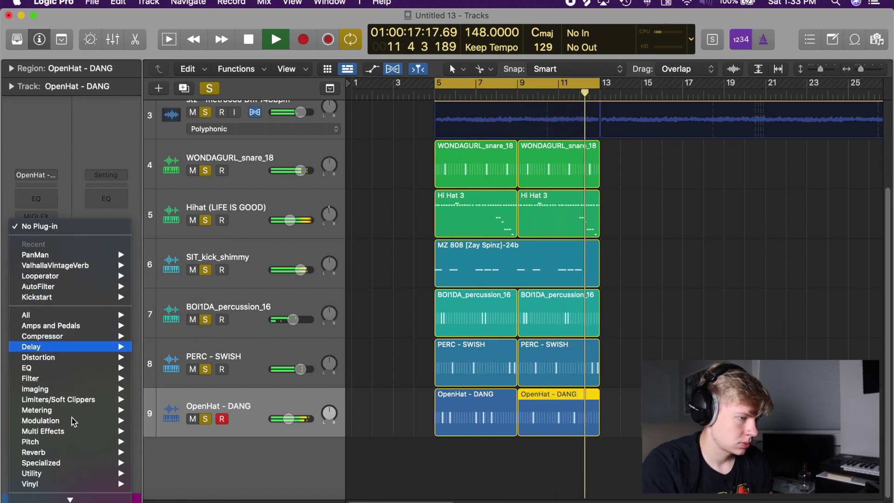
mouse_move(74, 488)
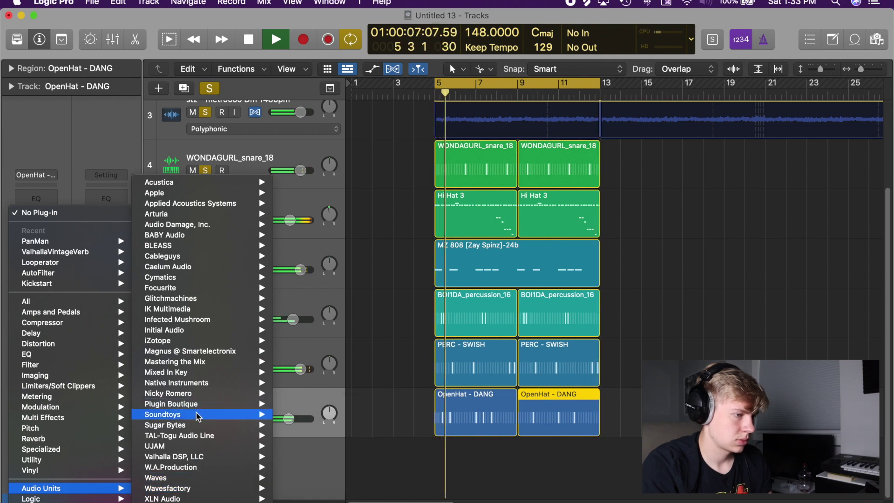
mouse_move(200, 414)
mouse_move(326, 414)
left_click(629, 437)
Select the stz - metroooo Dm 148bpm track, stop playback, and expand its region parameters including the additional settings.
scroll(628, 438, "up", 5)
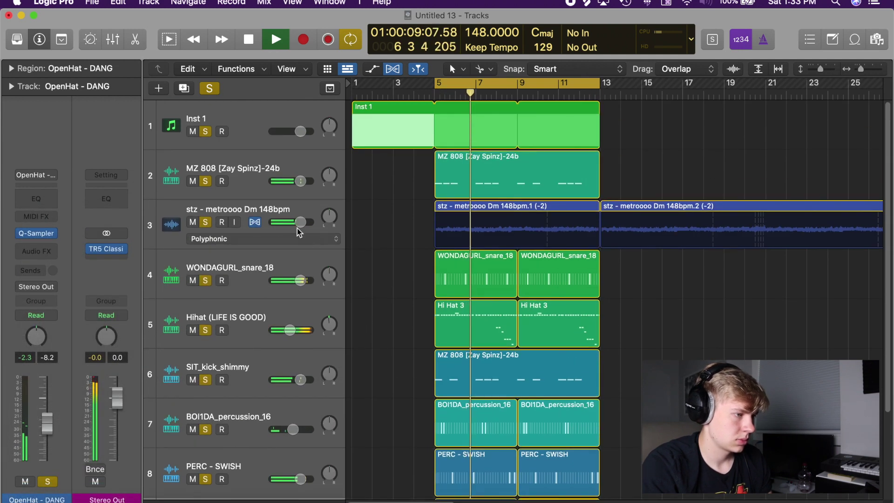
left_click(262, 211)
key("space")
left_click(37, 230)
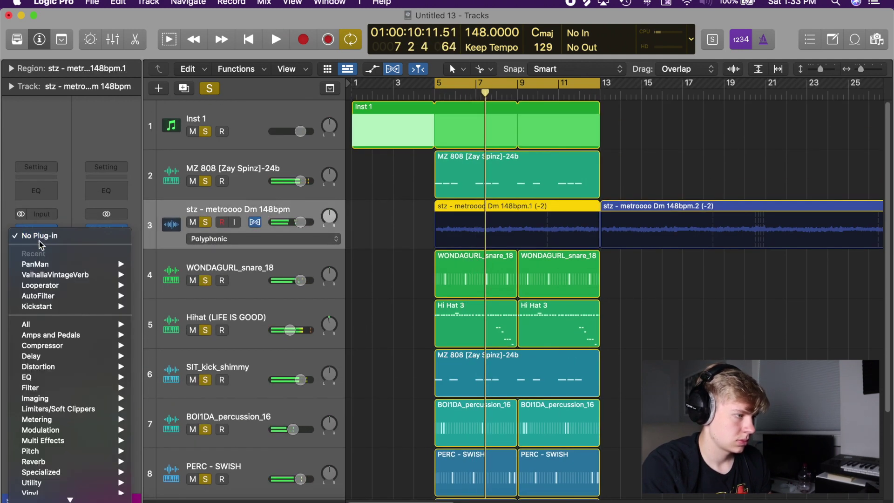
left_click(161, 202)
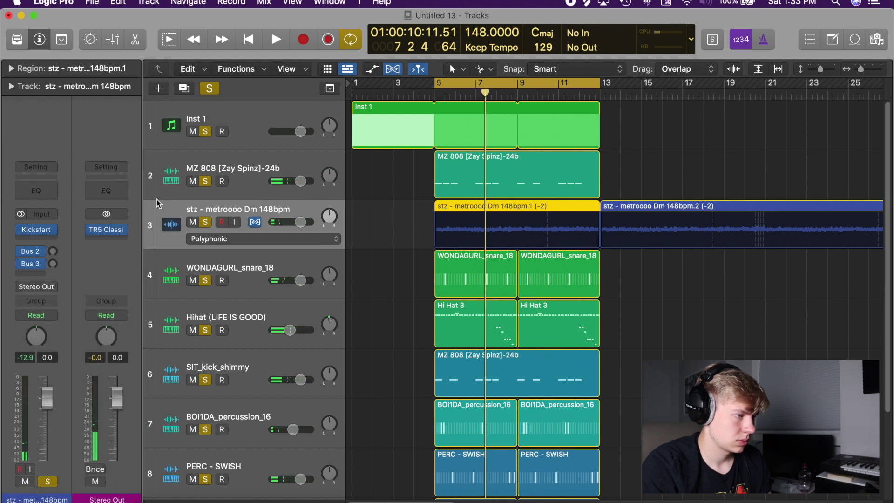
left_click(10, 68)
left_click(11, 178)
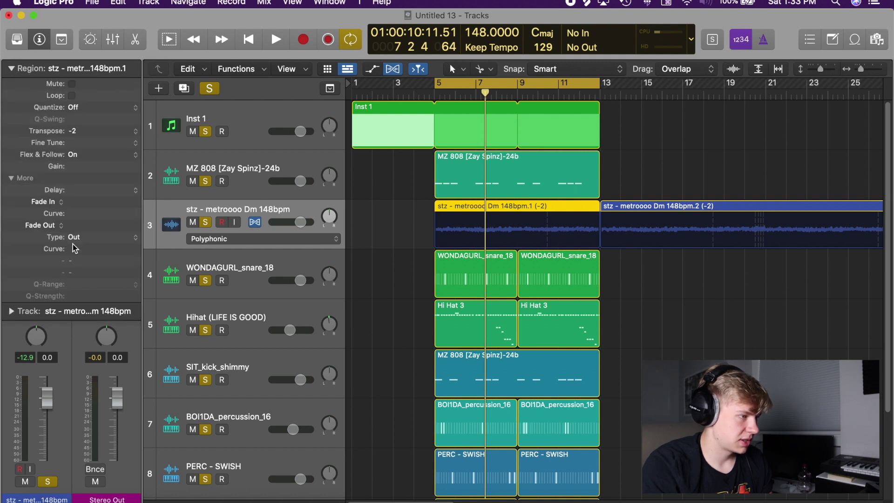
right_click(545, 210)
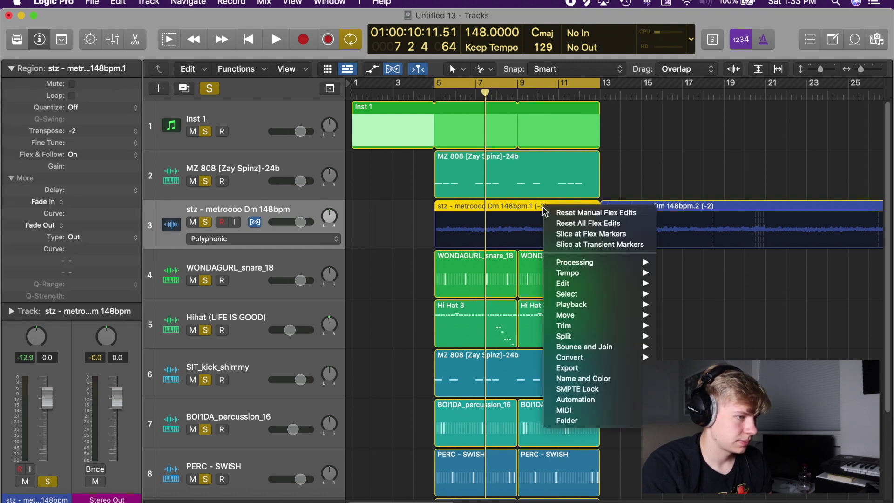
key("Escape")
key("space")
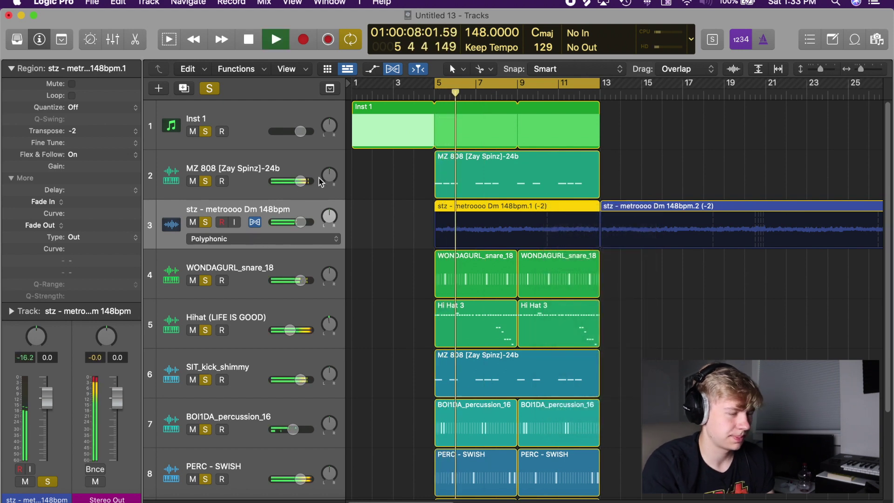
key("e")
key("e")
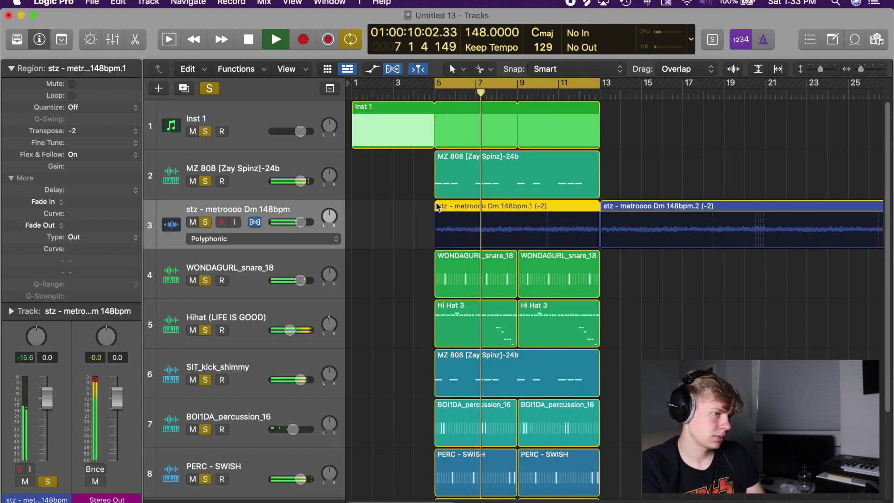
Raise the note at bar 7 in the MZ 808 [Zay Spinz]-24b region one octave to C3 and play the beat.
left_click(258, 182)
key("space")
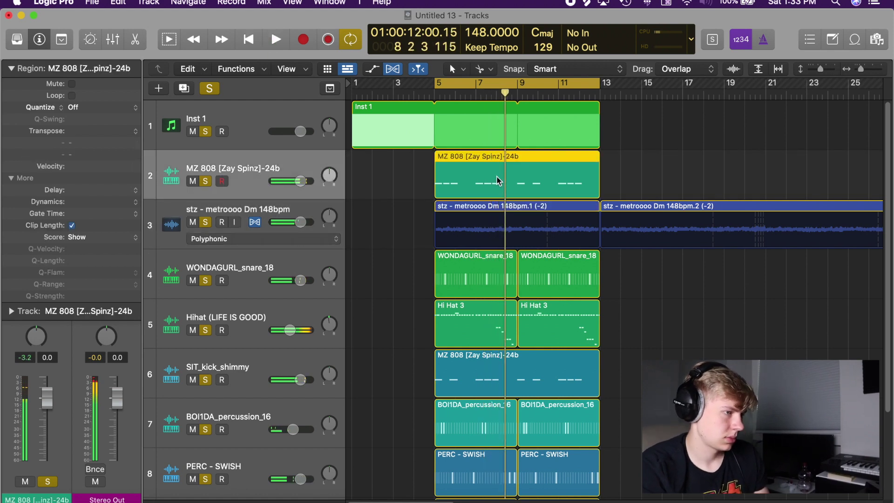
double_click(497, 177)
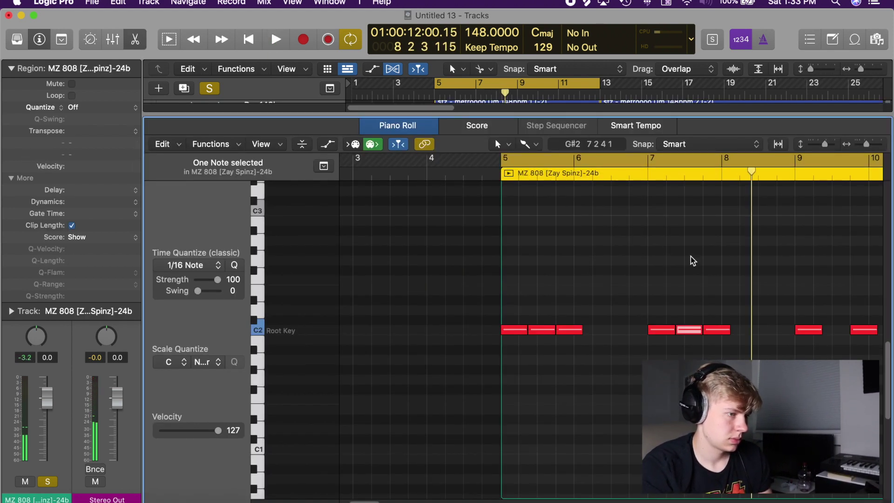
left_click(691, 315)
left_click(665, 331)
key("alt+shift+Up")
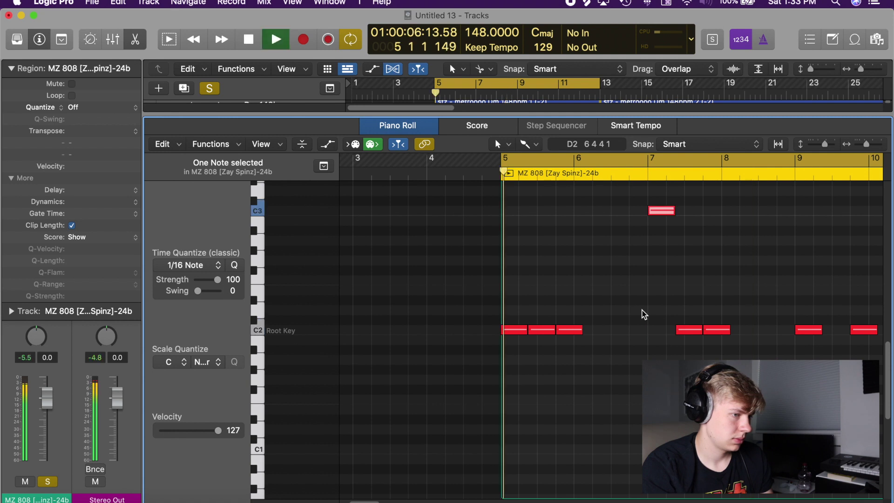
key("space")
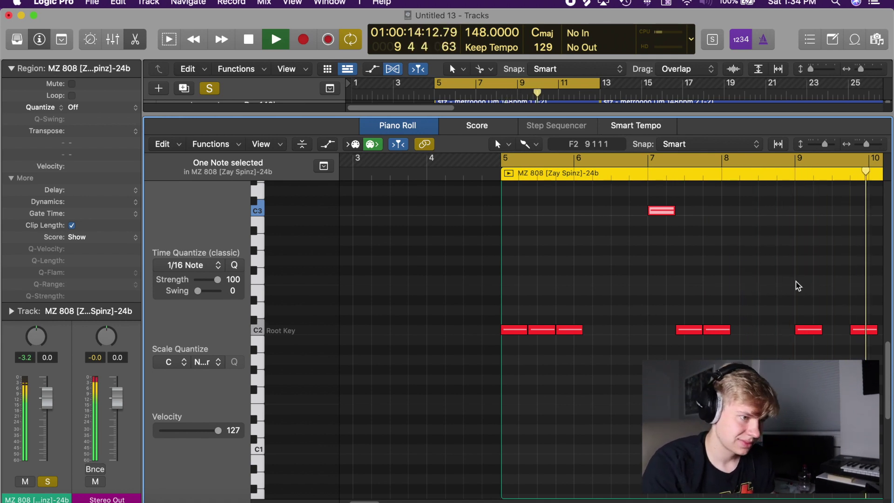
Stop playback and set the time quantize value for the 808 notes to 1/8 Note.
key("p")
key("p")
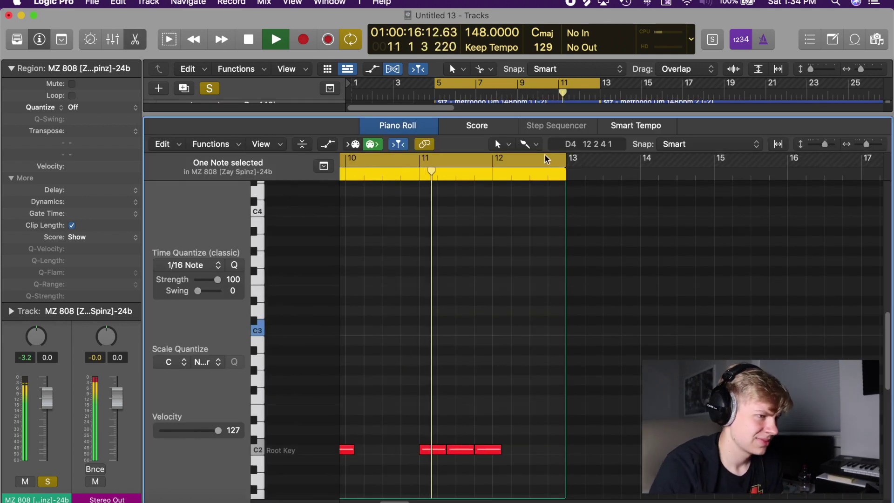
key("space")
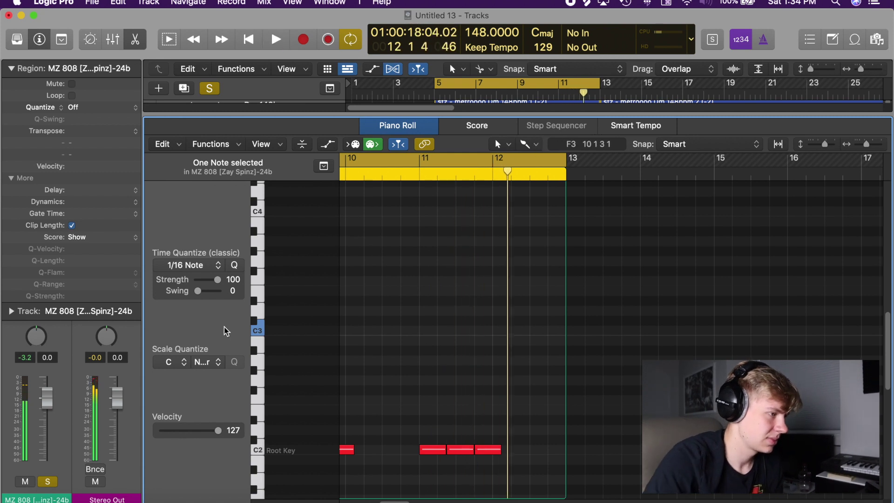
left_click(186, 265)
left_click(190, 330)
scroll(493, 367, "left", 10)
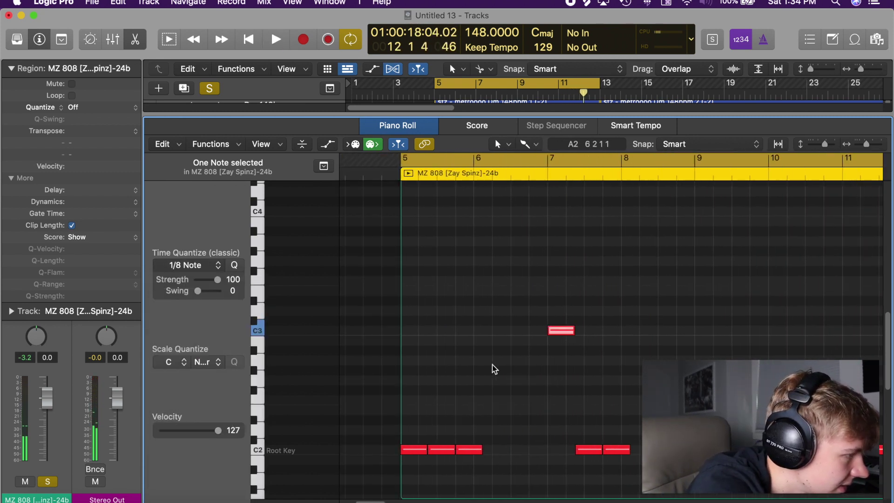
Replace the first C2 note at bar 5 of the MZ 808 region with two short notes and play the beat.
left_click(415, 451, "super")
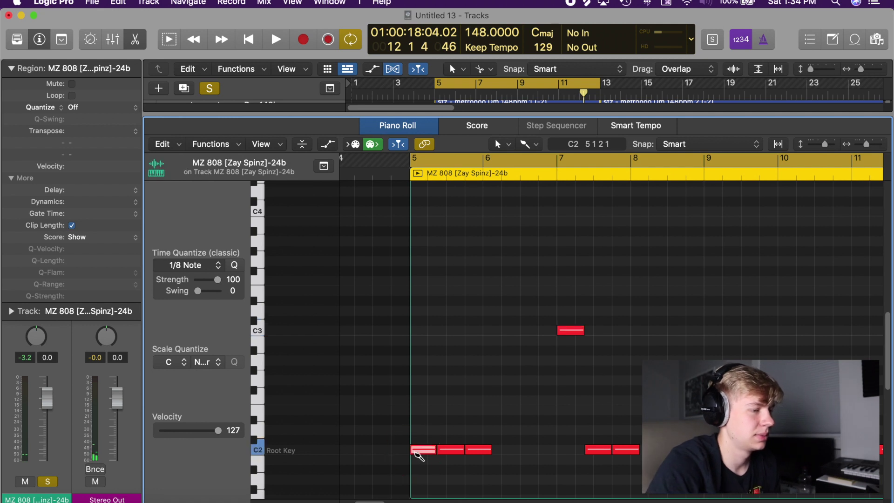
left_click(424, 451, "super")
key("space")
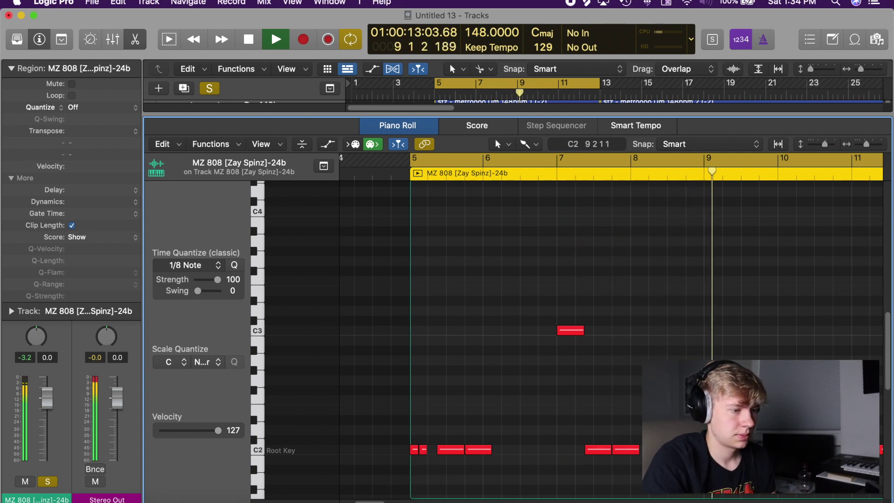
key("space")
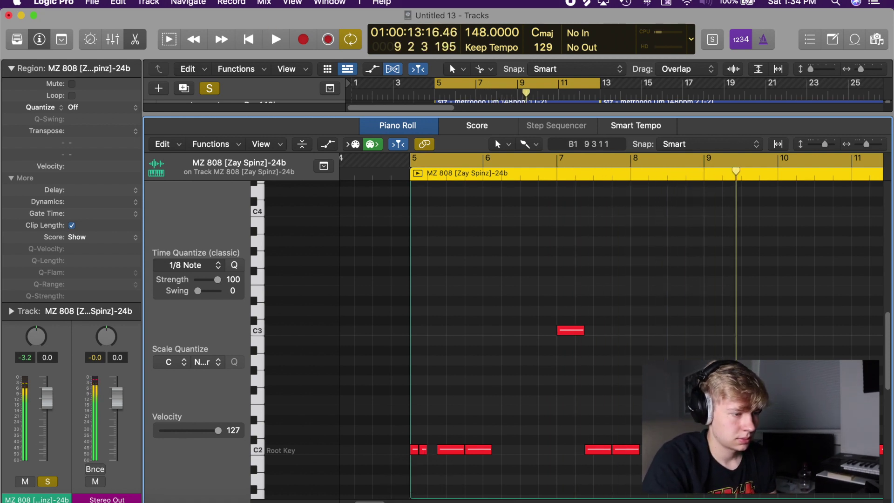
key("space")
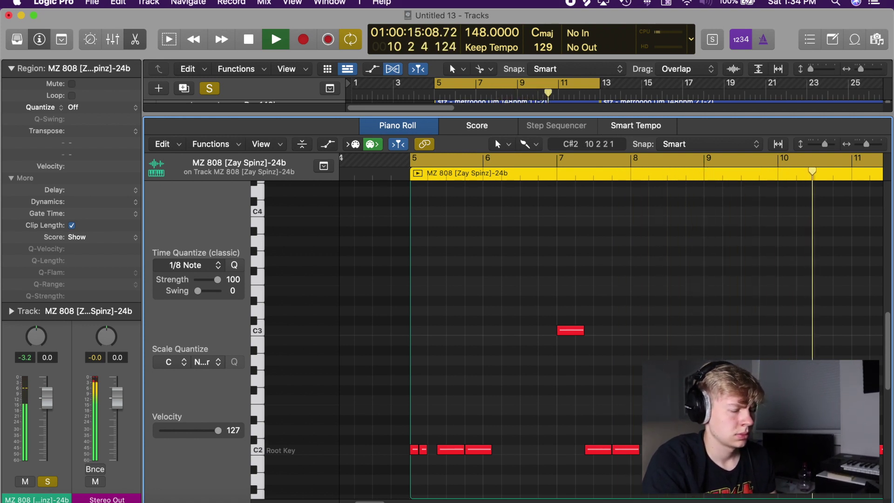
key("space")
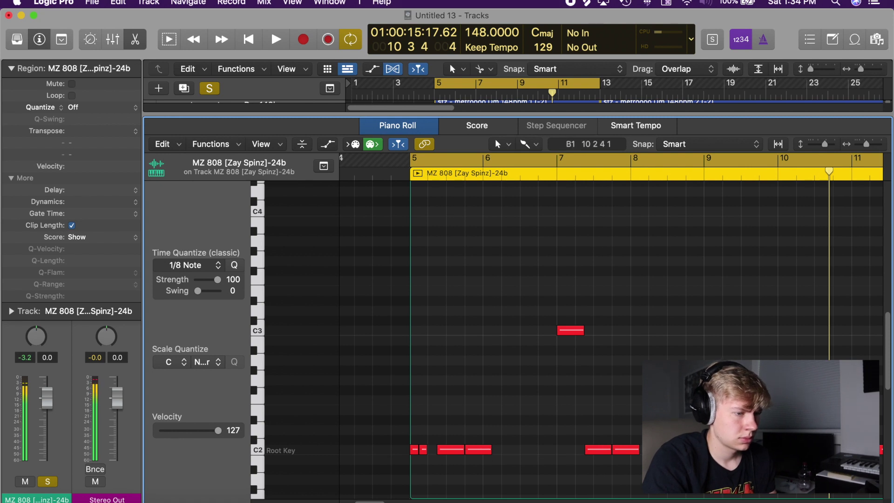
Delete the C2 note at bar 10 beat 3 of the 808 region and listen through the pattern.
left_click(820, 450)
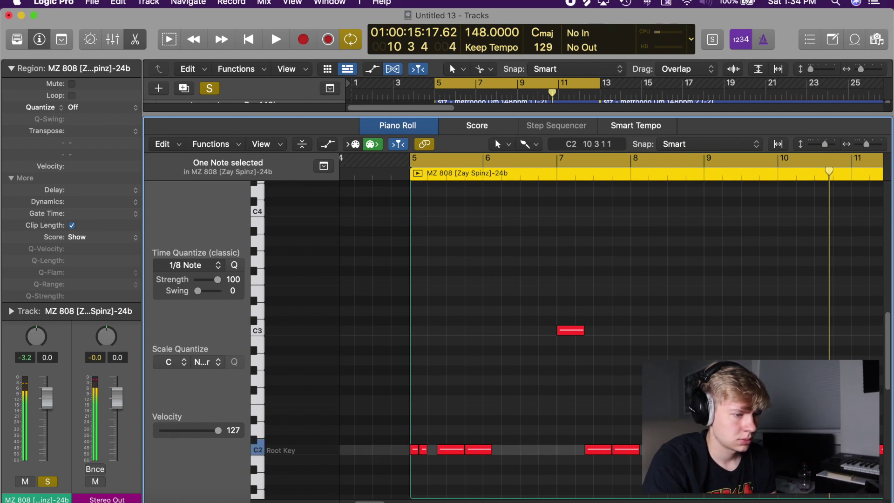
key("BackSpace")
key("space")
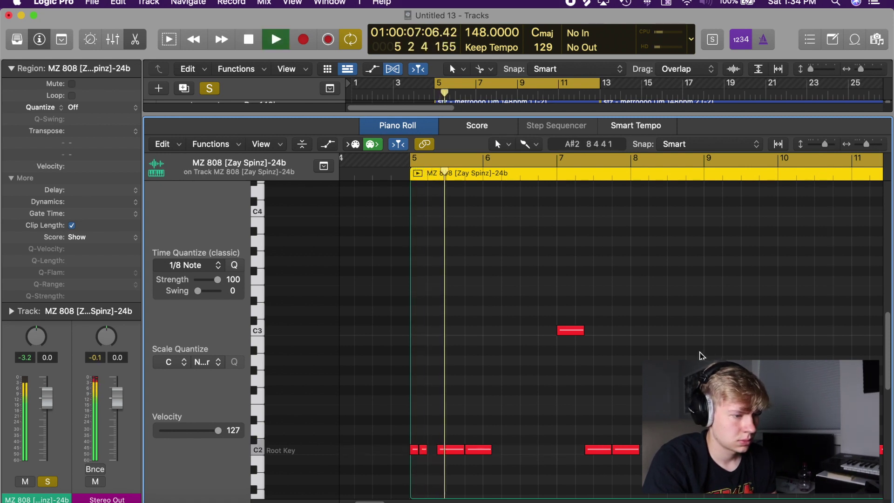
key("super+Left")
key("super+Left")
key("super+Left")
key("super+Right")
key("super+Right")
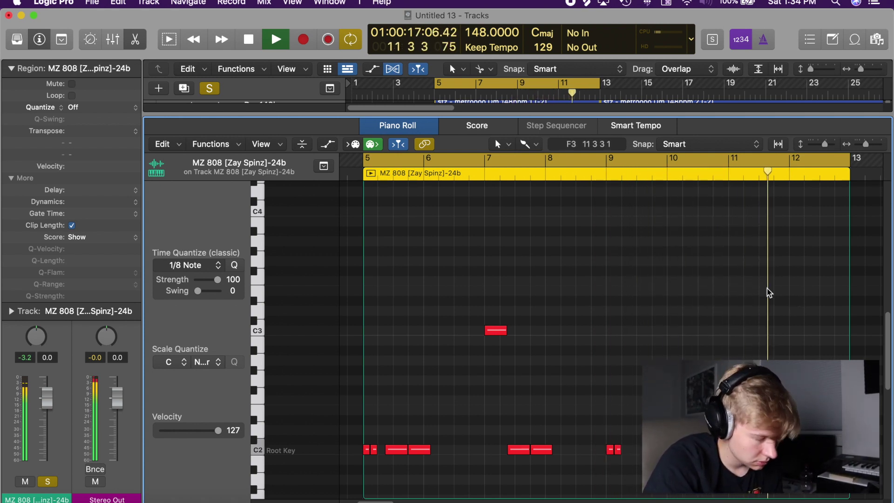
key("space")
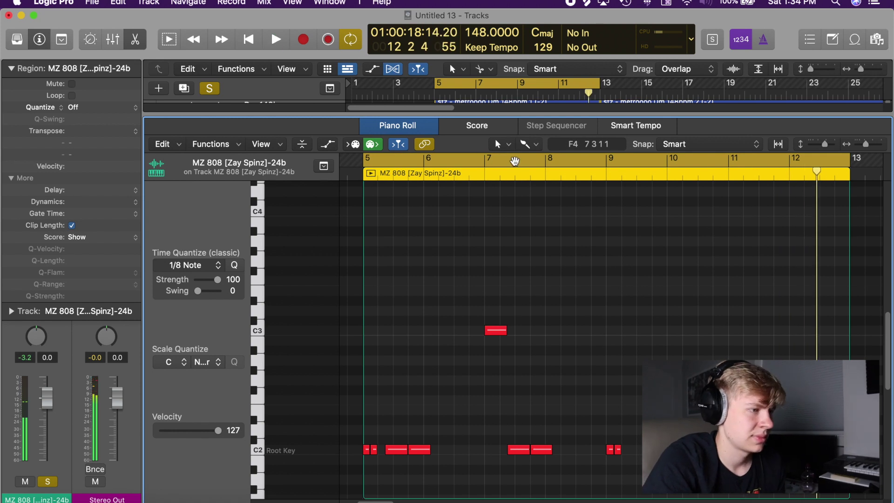
Try the Pointer as the alternate tool with a 1/32 Note time quantize for the 808 region while playing the beat.
left_click(526, 144)
left_click(540, 155)
left_click(196, 265)
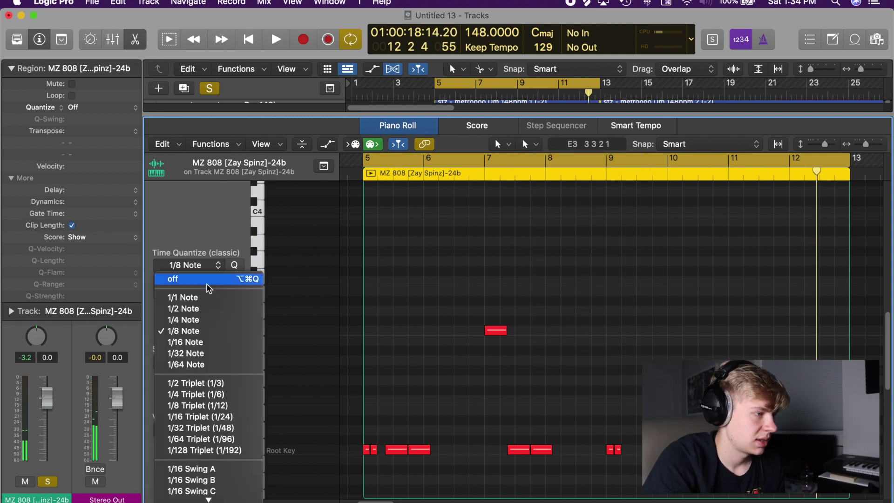
left_click(191, 353)
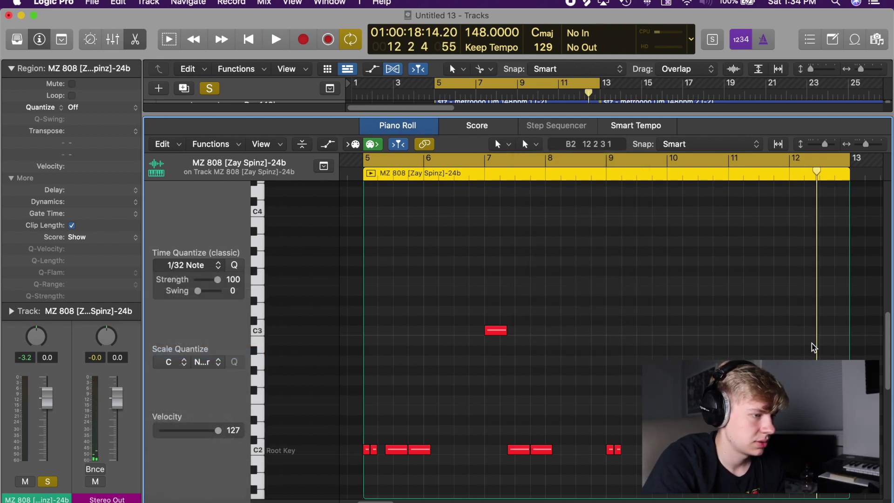
key("space")
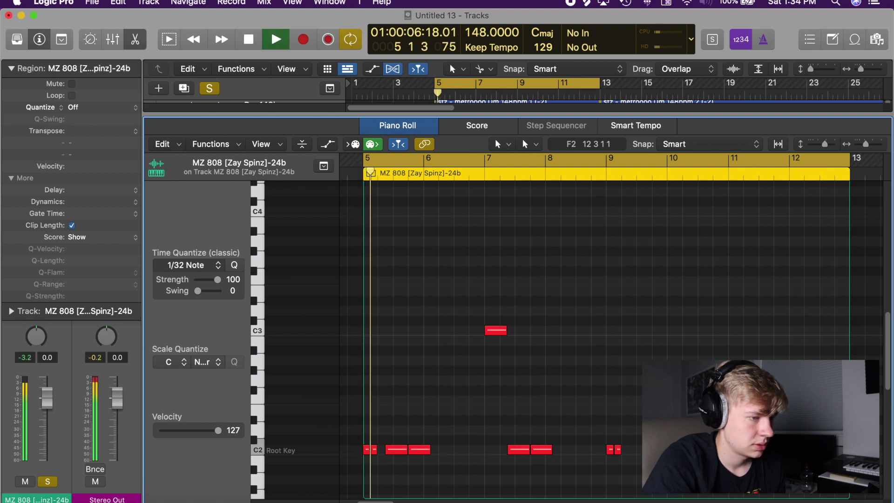
key("super+space")
key("Escape")
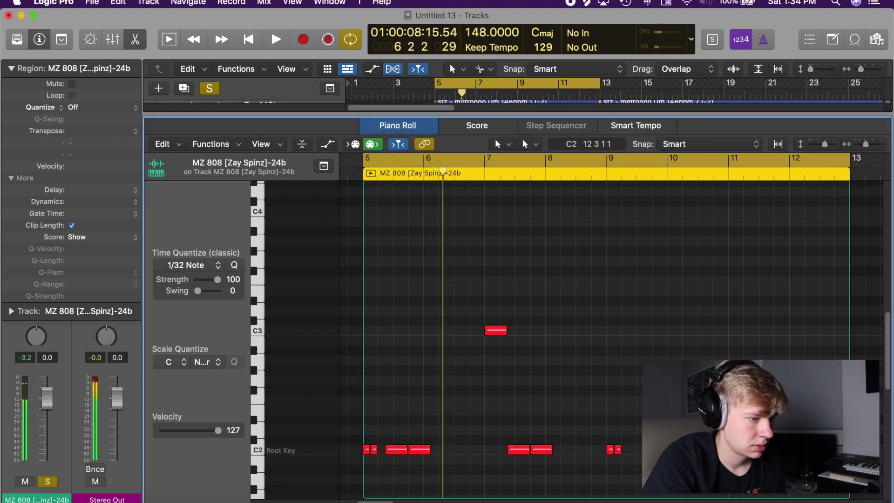
key("space")
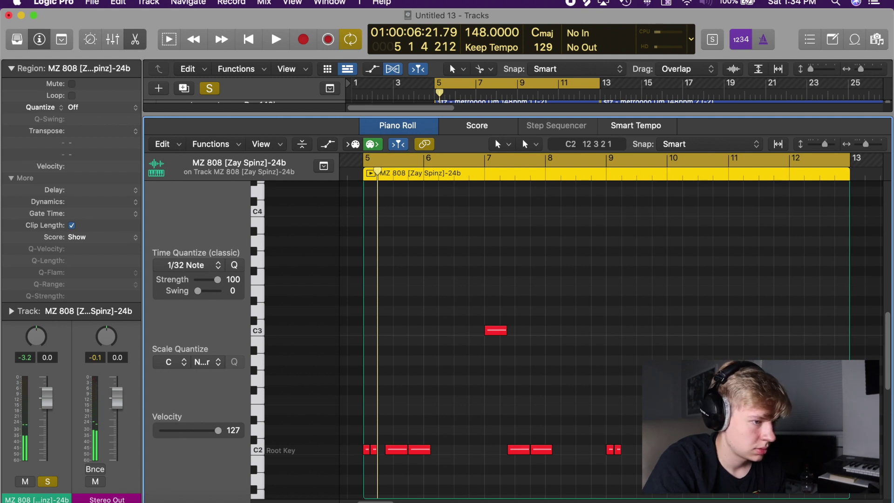
Set the alternate tool to Brush and time quantize to 1/8 Note, and add a short C3 note at the end of bar 12.
left_click(525, 144)
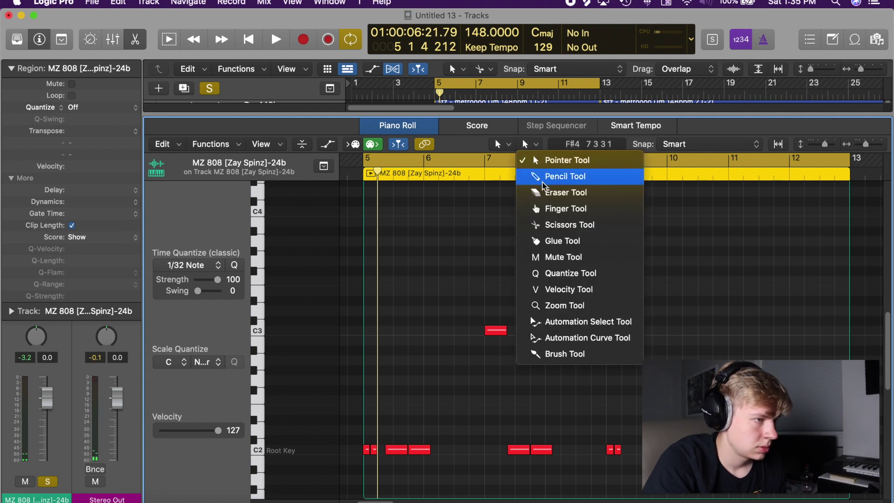
left_click(558, 354)
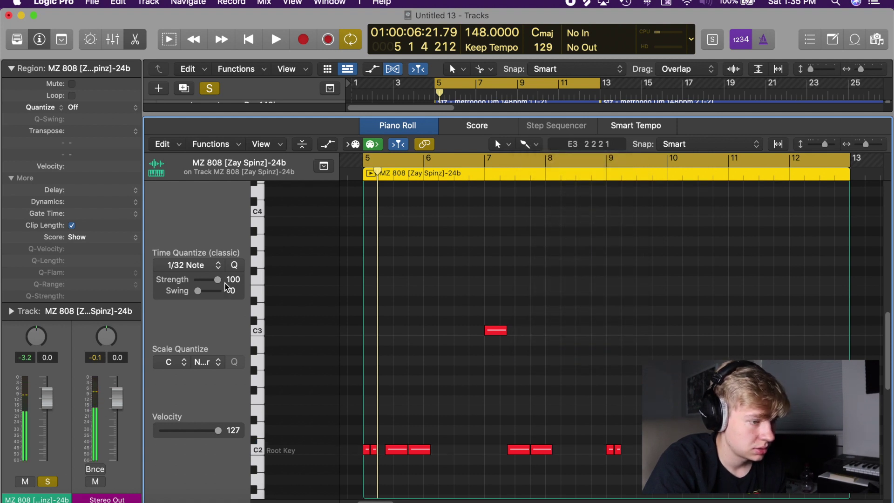
left_click(210, 265)
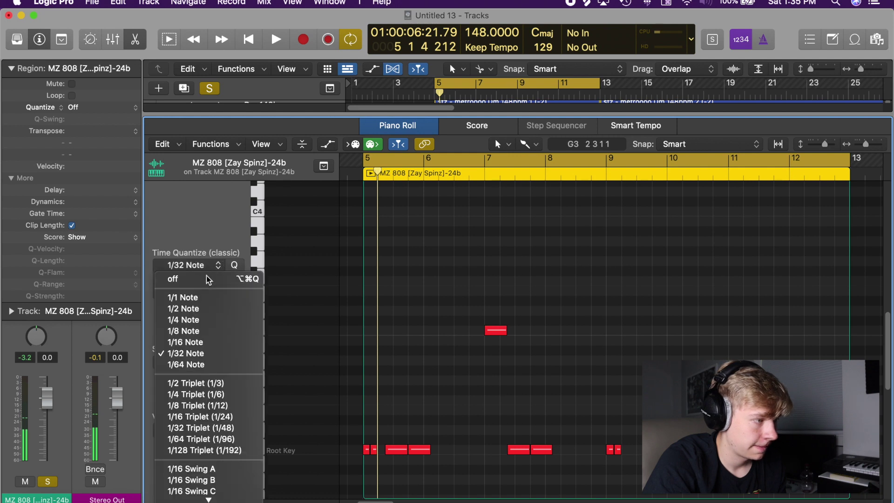
left_click(196, 331)
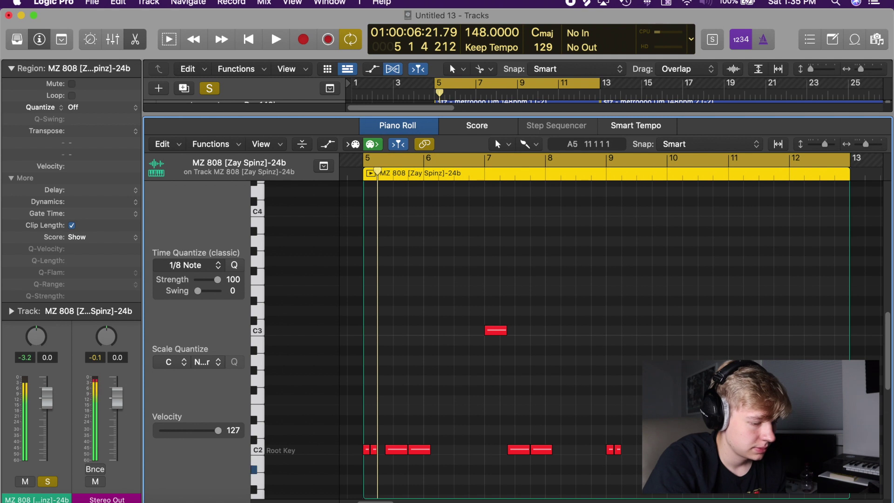
key("space")
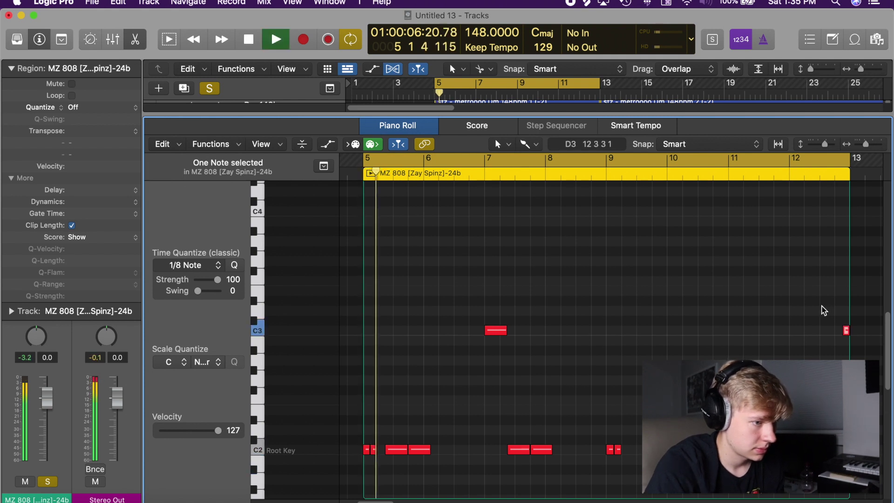
Close the Piano Roll and review the full arrangement from the first track with the beat playing.
left_click(760, 173)
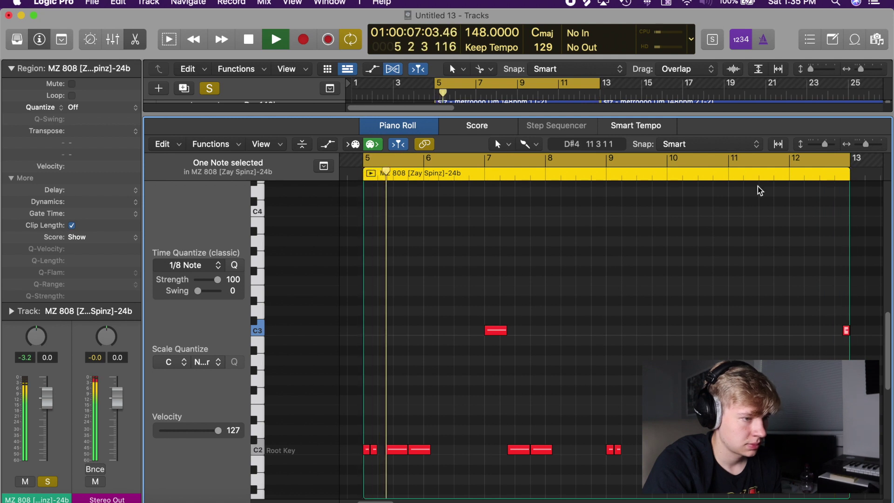
key("e")
left_click(748, 264)
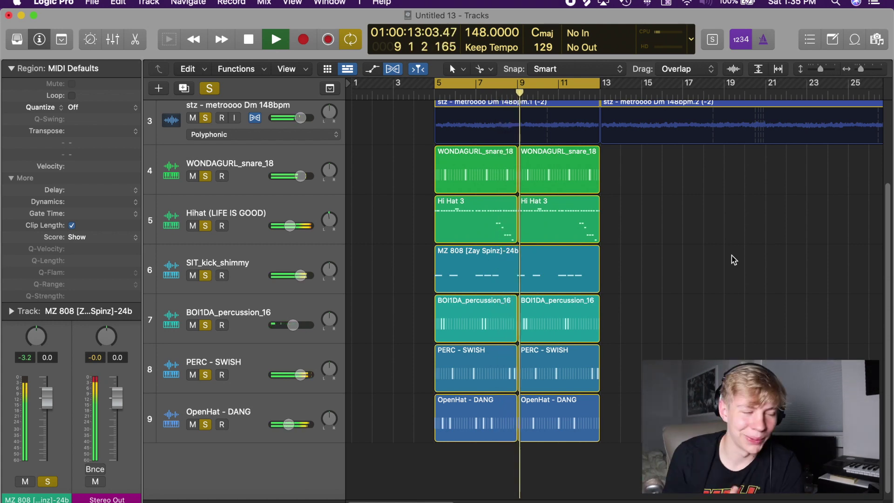
scroll(739, 242, "up", 4)
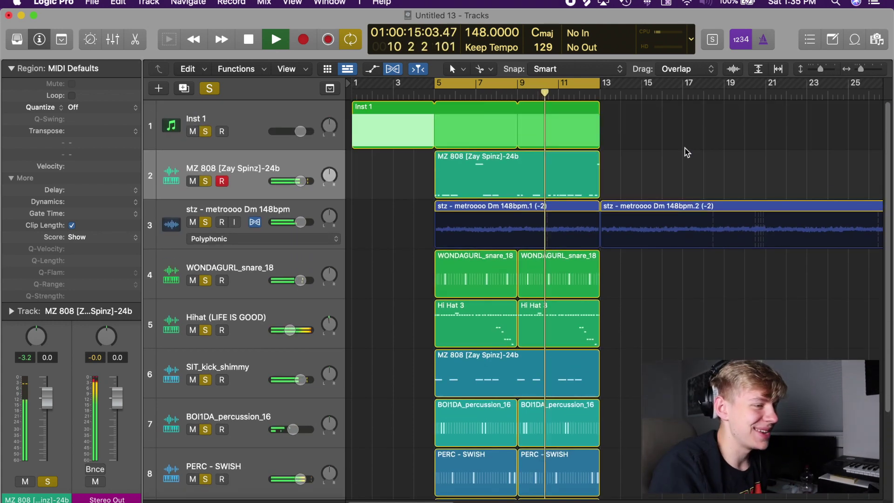